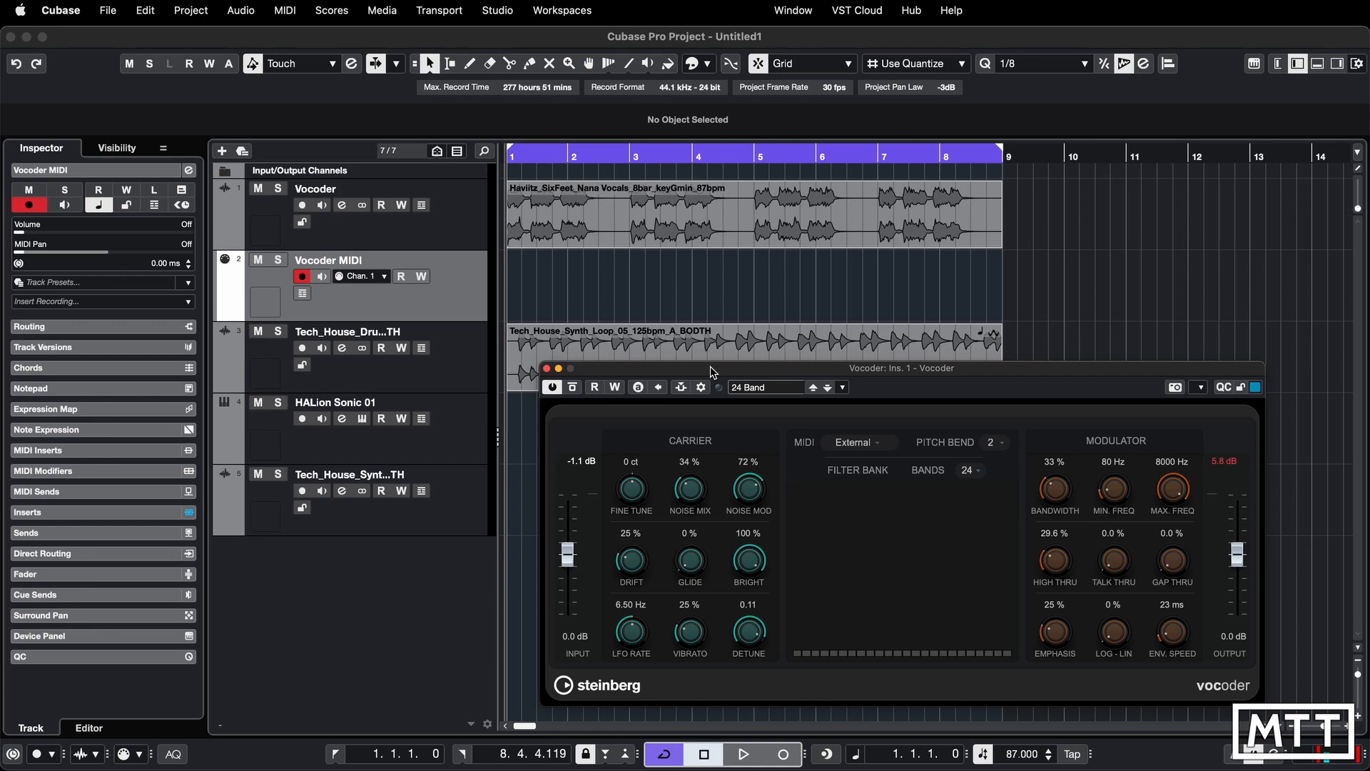
Solo the Vocoder audio track and bypass its Vocoder insert.
{"action": "left_click", "coordinate": [459, 243]}
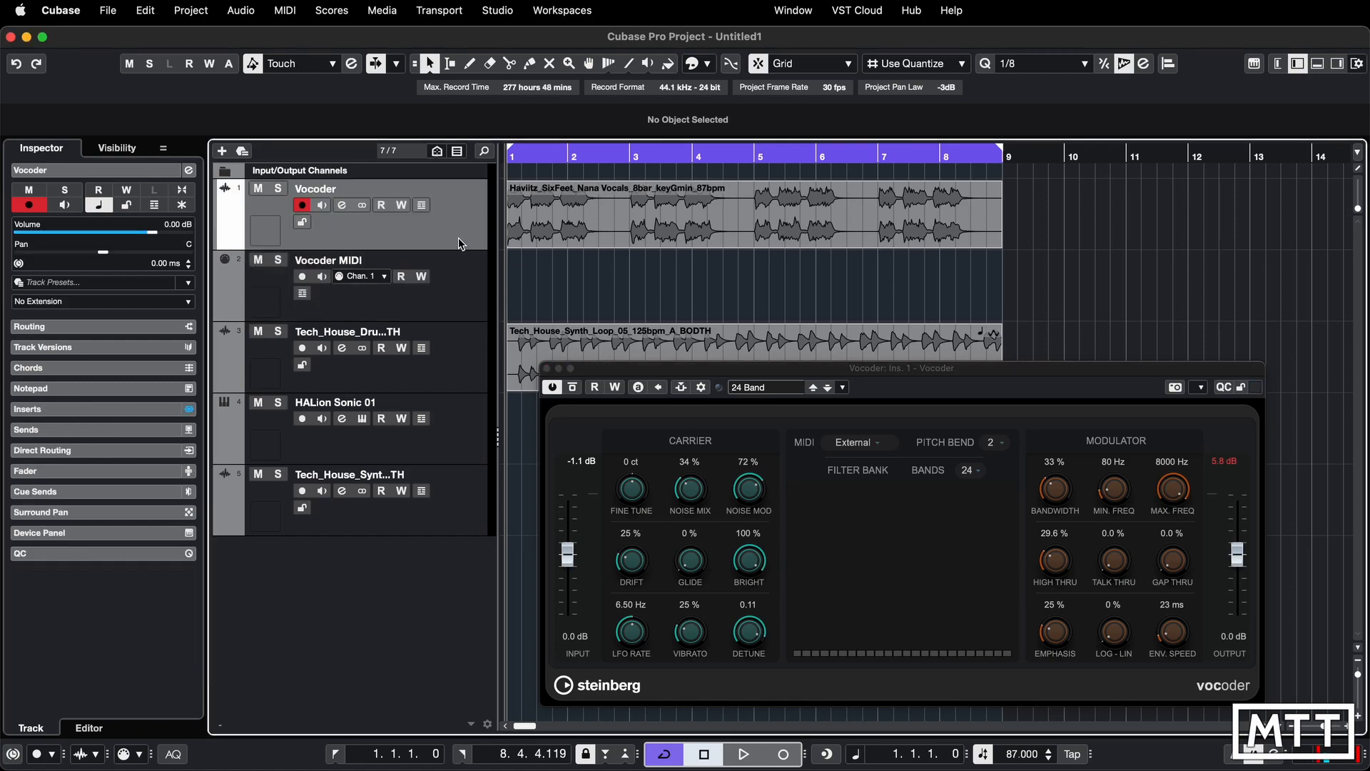
{"action": "left_click", "coordinate": [278, 190]}
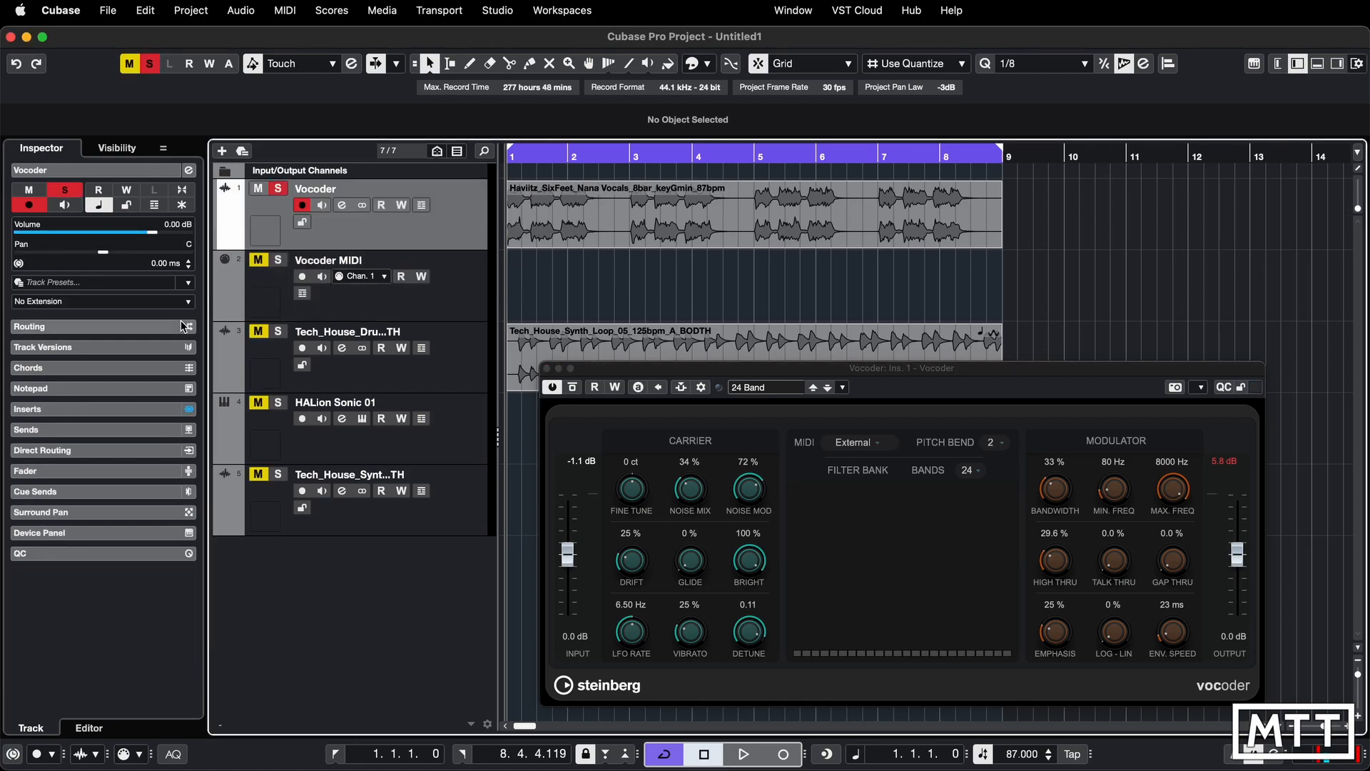
{"action": "left_click", "coordinate": [101, 408]}
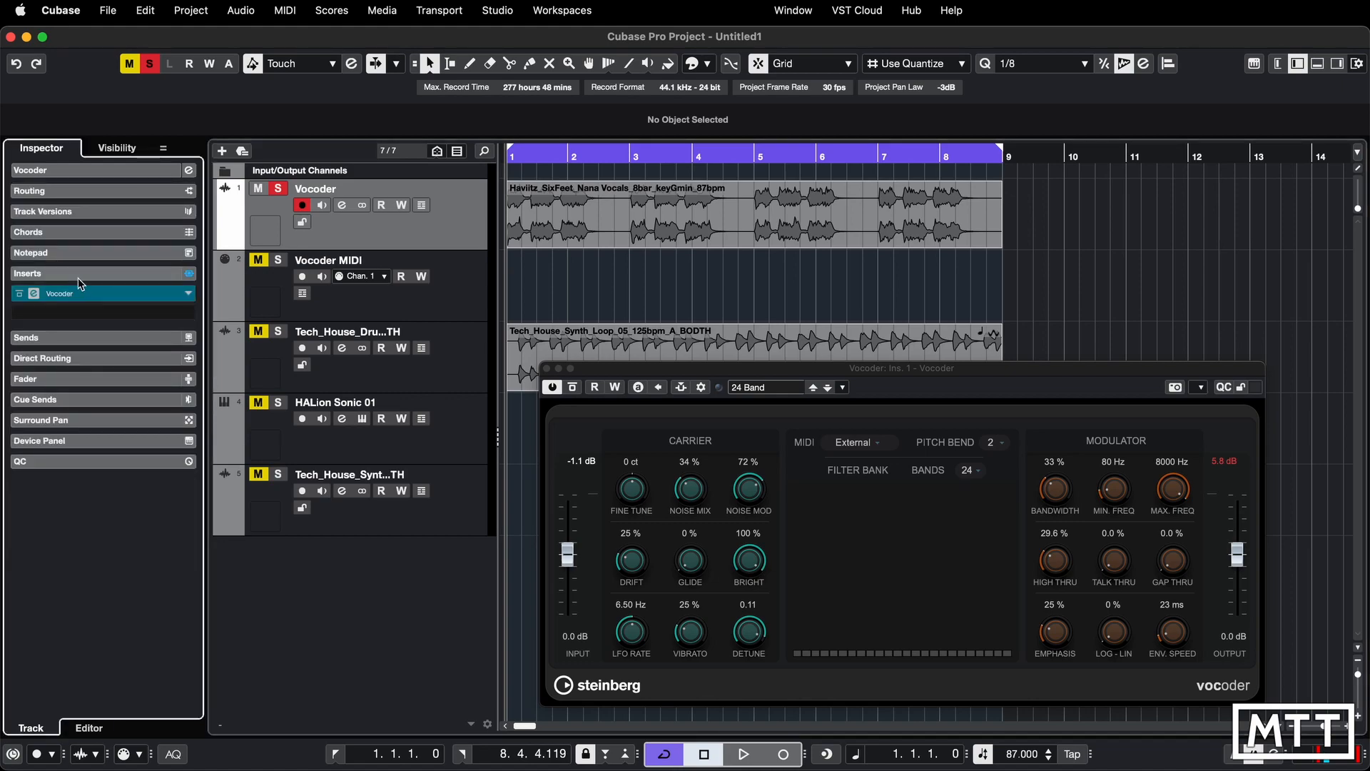
{"action": "left_click", "coordinate": [19, 294]}
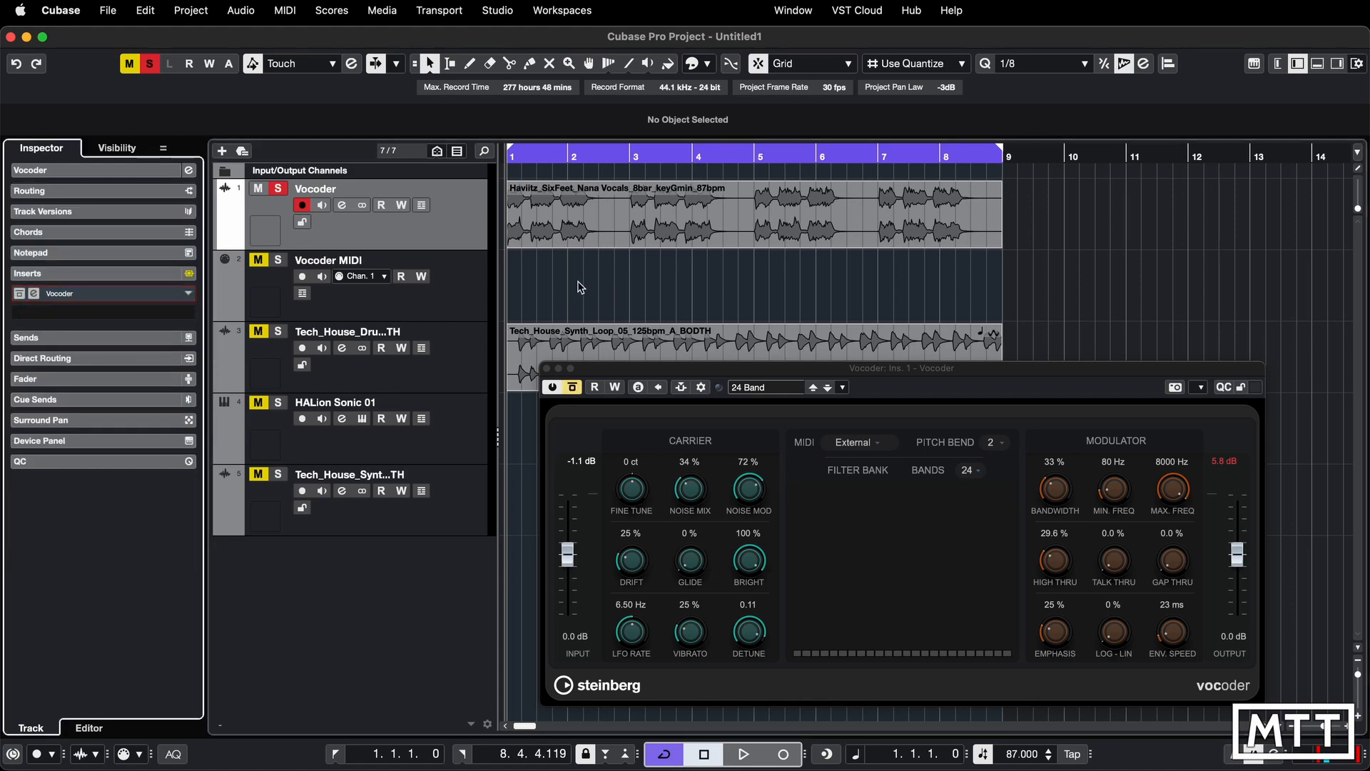
Play back the opening of the vocal clip on the Vocoder track to hear it without processing.
{"action": "left_click", "coordinate": [598, 239]}
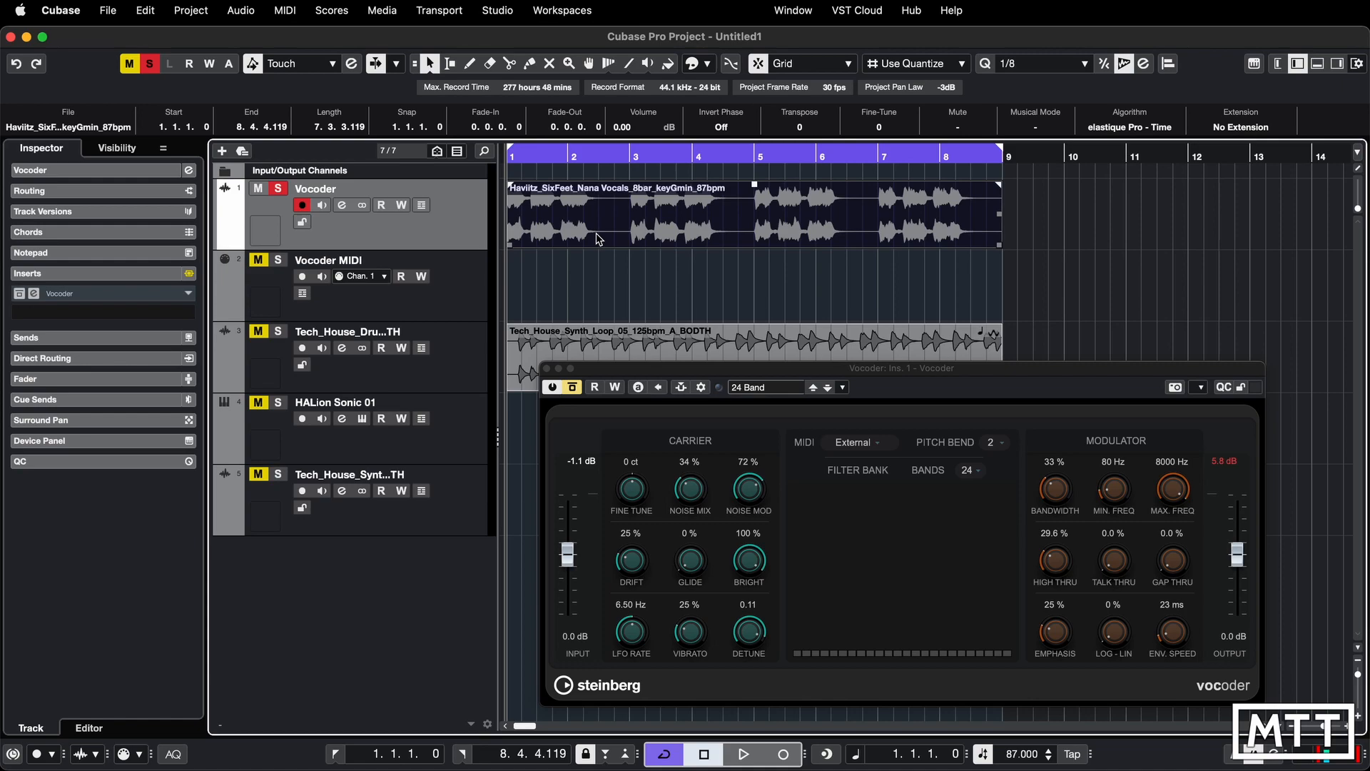
{"action": "key", "text": "space"}
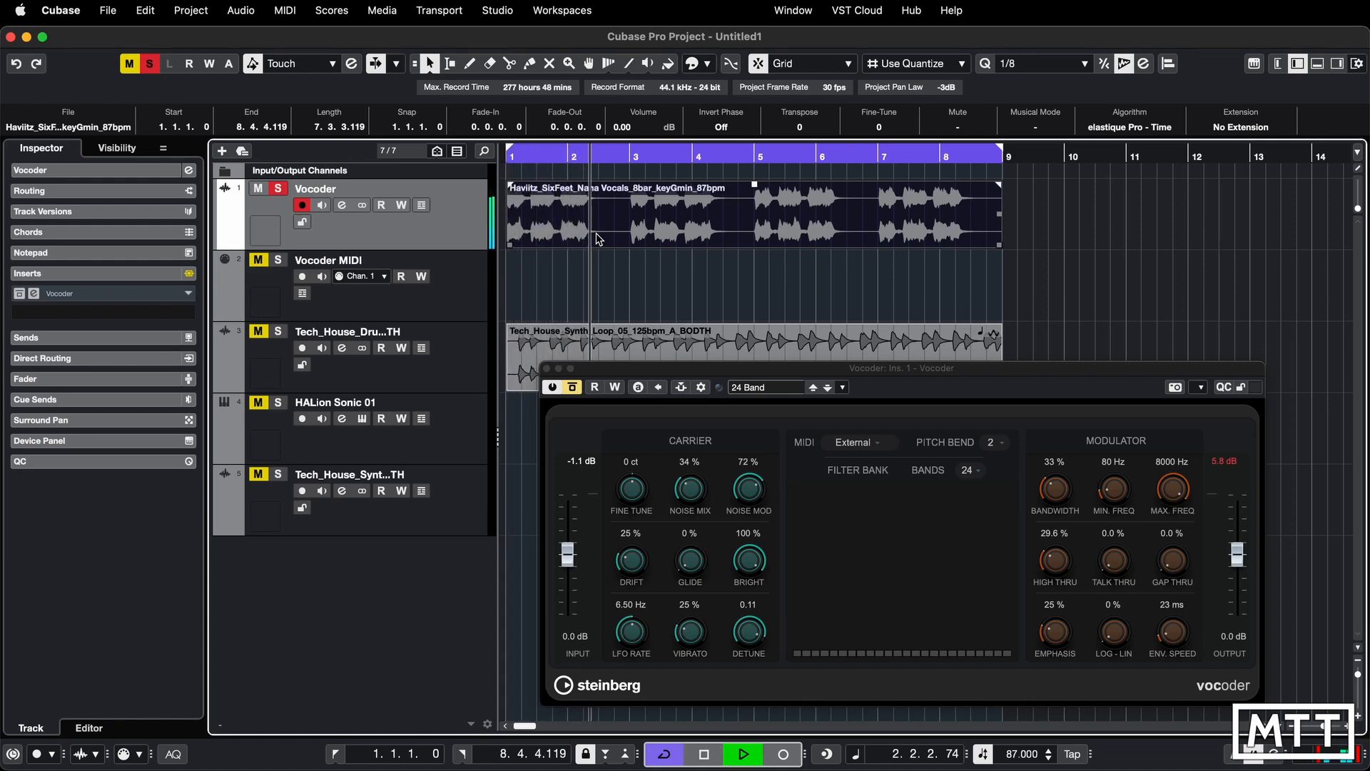
{"action": "key", "text": "space"}
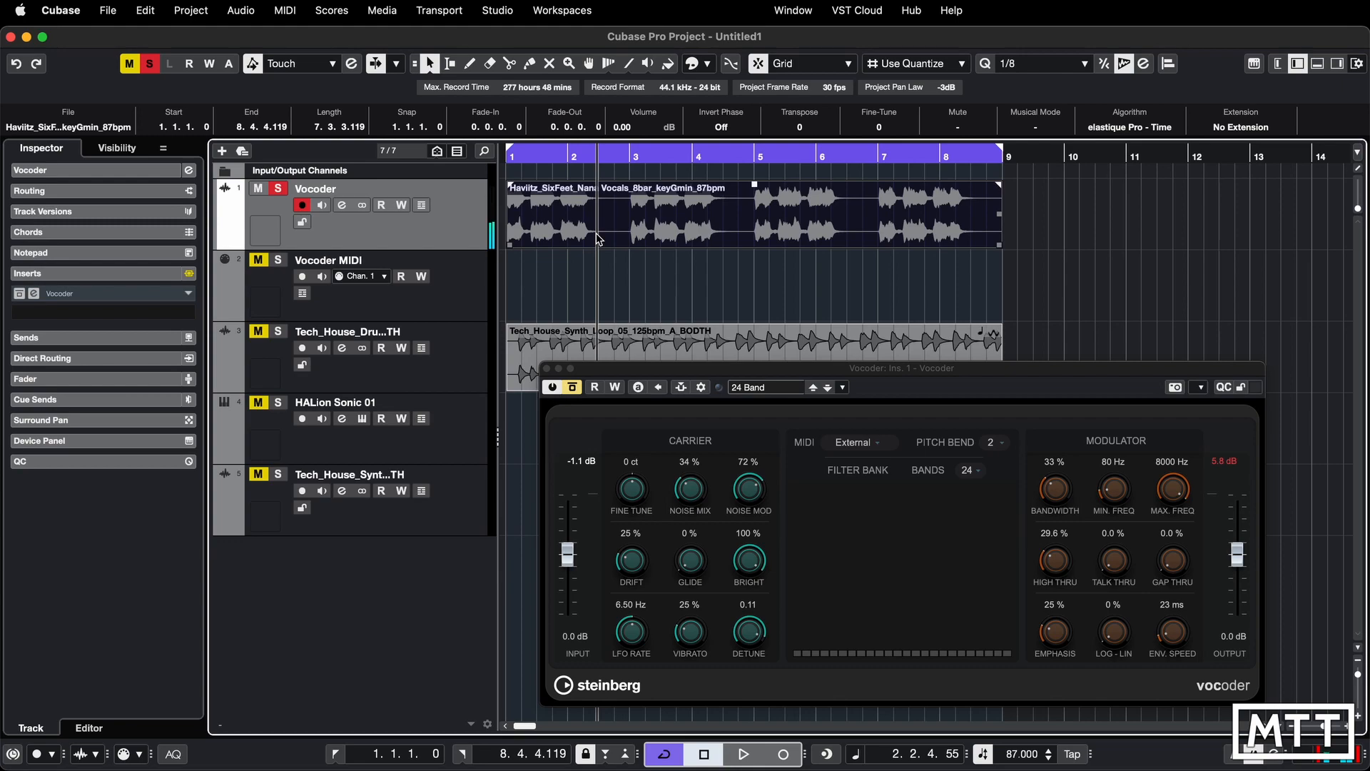
Increase the Vocoder track's height with the plug-in window moved clear of the clip, and return the playhead to the project start.
{"action": "left_click_drag", "start_coordinate": [470, 248], "coordinate": [472, 300]}
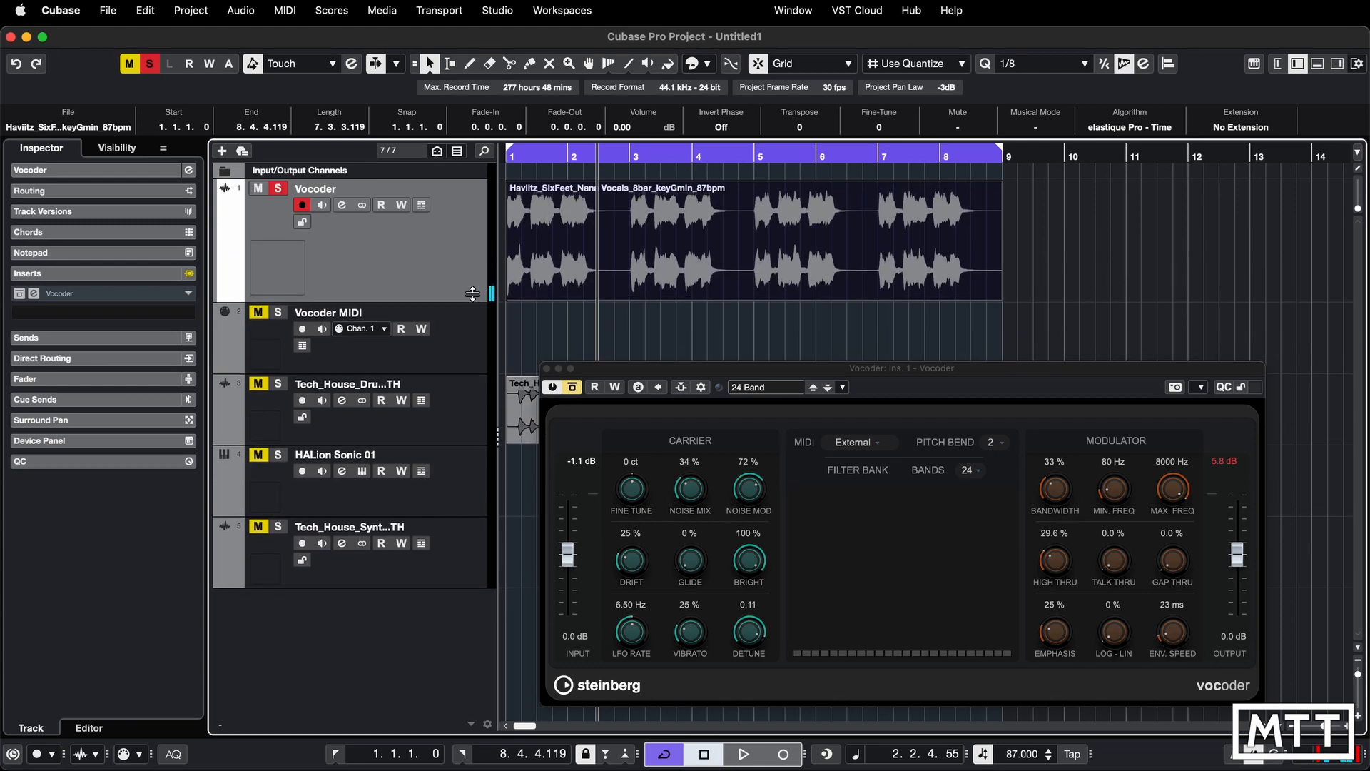
{"action": "left_click_drag", "start_coordinate": [733, 373], "coordinate": [728, 397]}
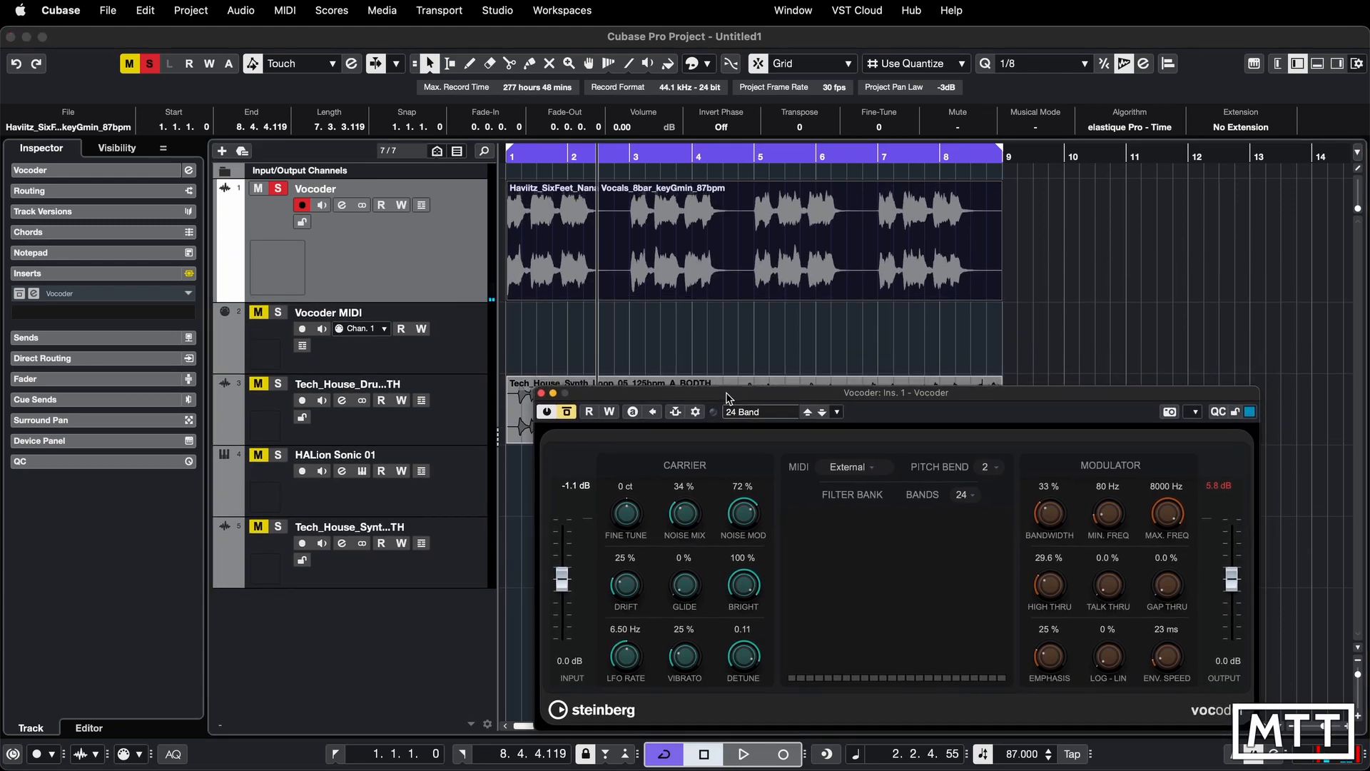
{"action": "key", "text": "Home"}
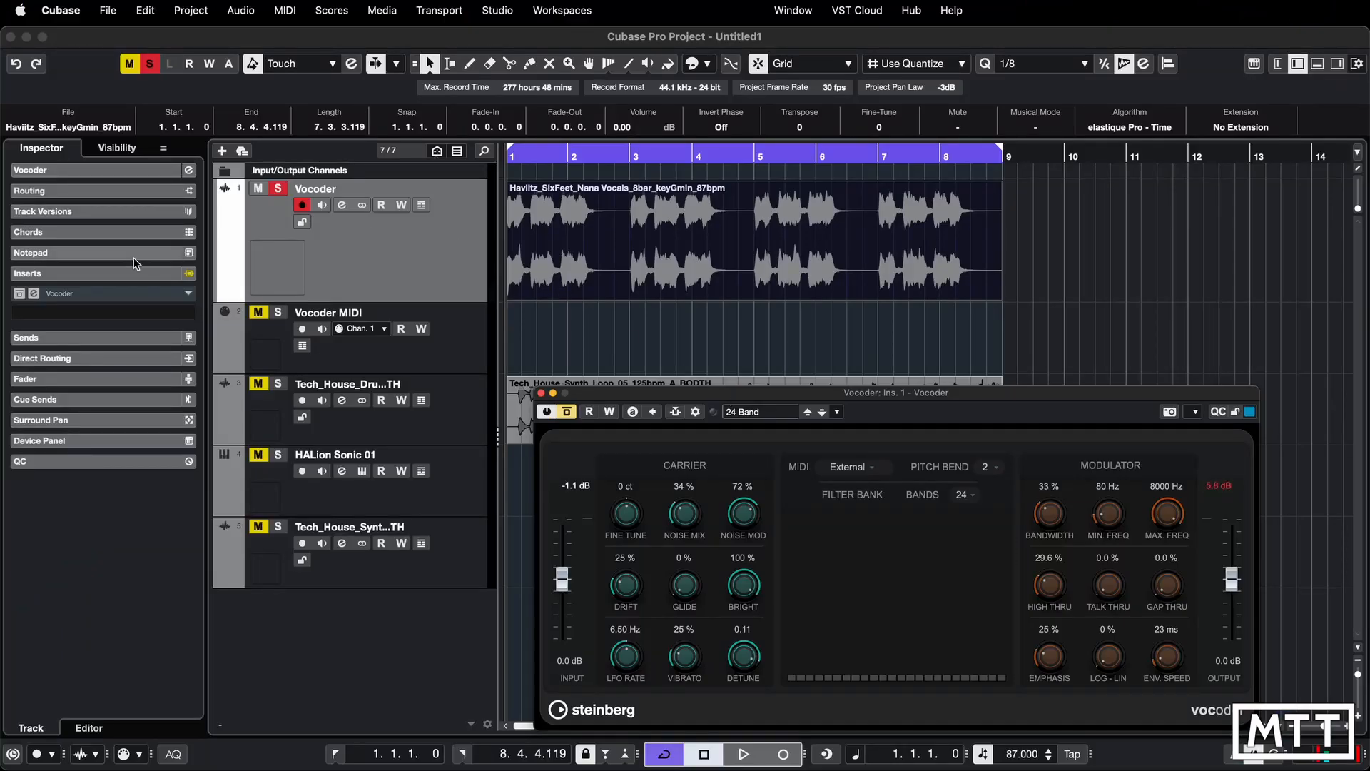
Reactivate the Vocoder insert and take the Vocoder track out of solo.
{"action": "left_click", "coordinate": [20, 294]}
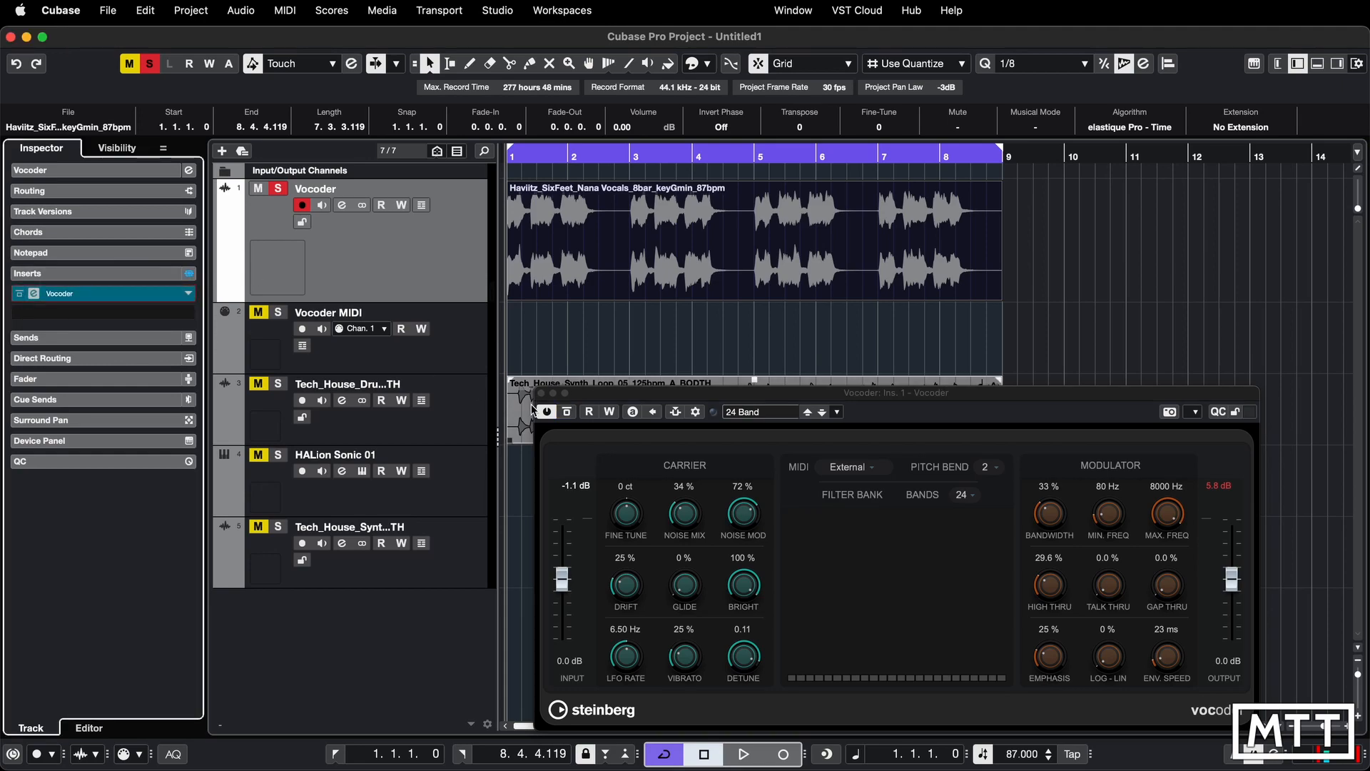
{"action": "left_click_drag", "start_coordinate": [678, 393], "coordinate": [644, 336]}
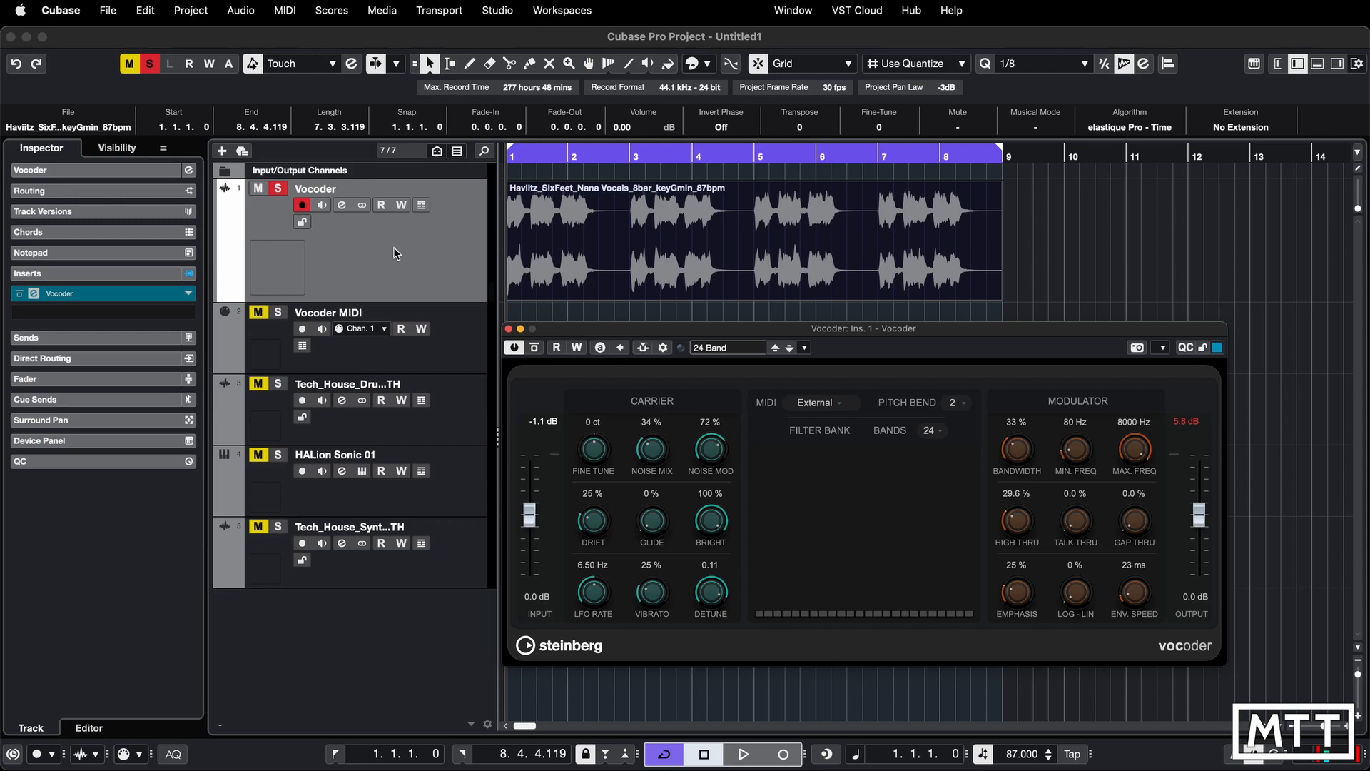
{"action": "left_click", "coordinate": [281, 189]}
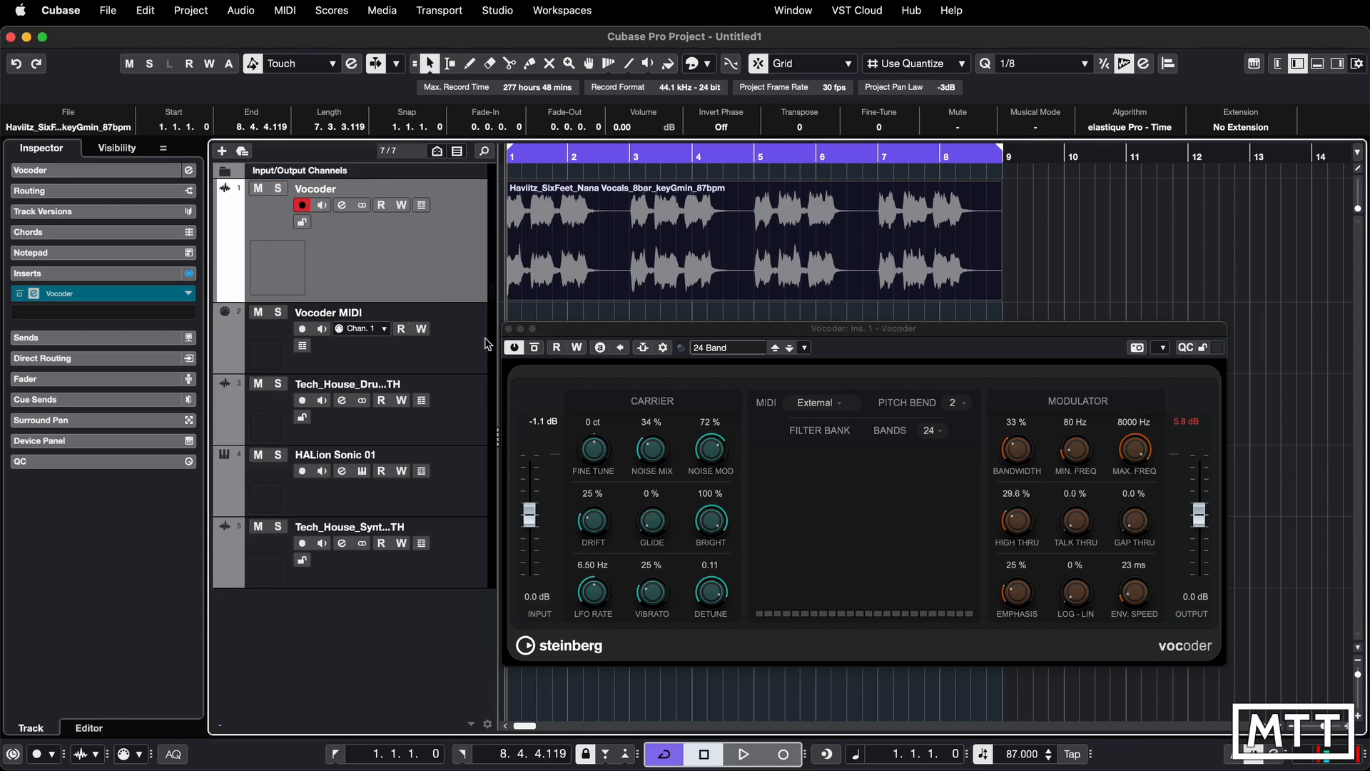
Select the Vocoder MIDI track and display its routing settings to check that its output feeds the Vocoder insert.
{"action": "left_click", "coordinate": [464, 350]}
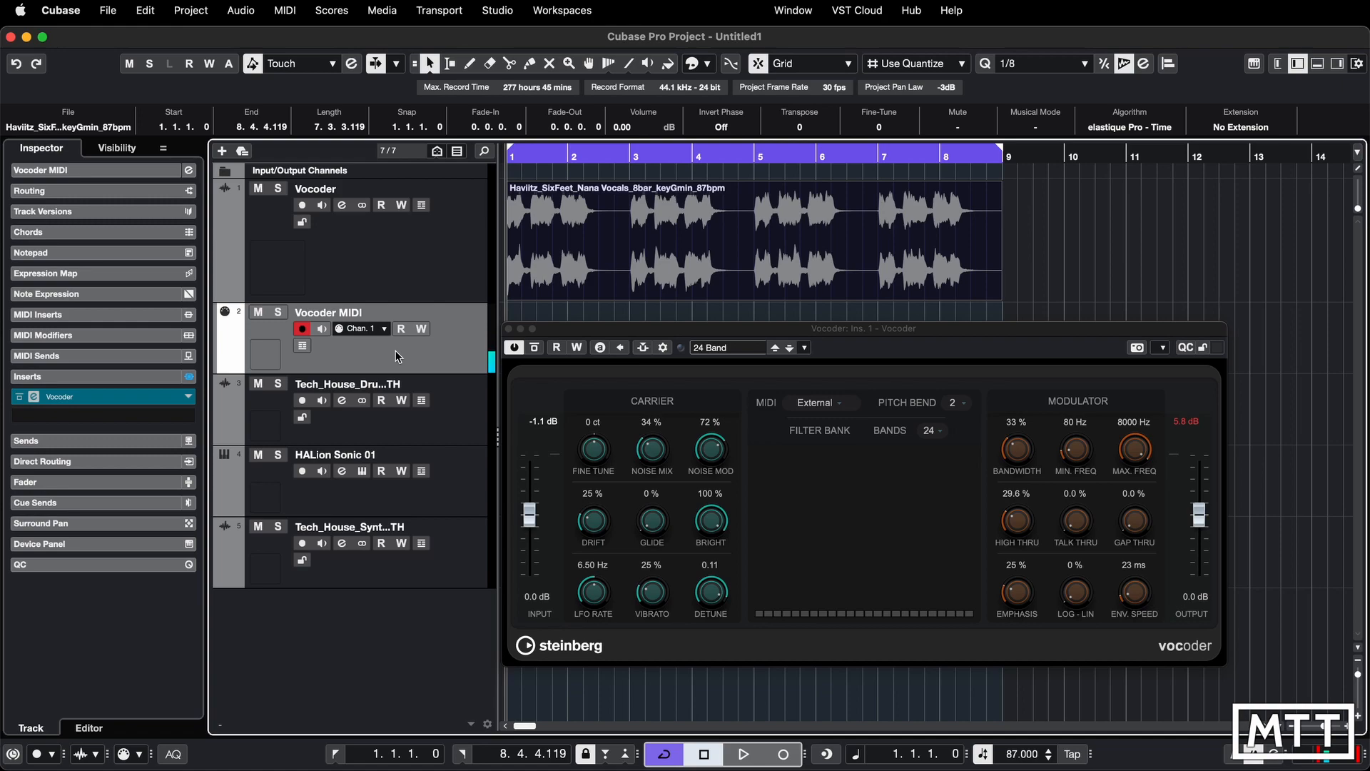
{"action": "left_click", "coordinate": [71, 191]}
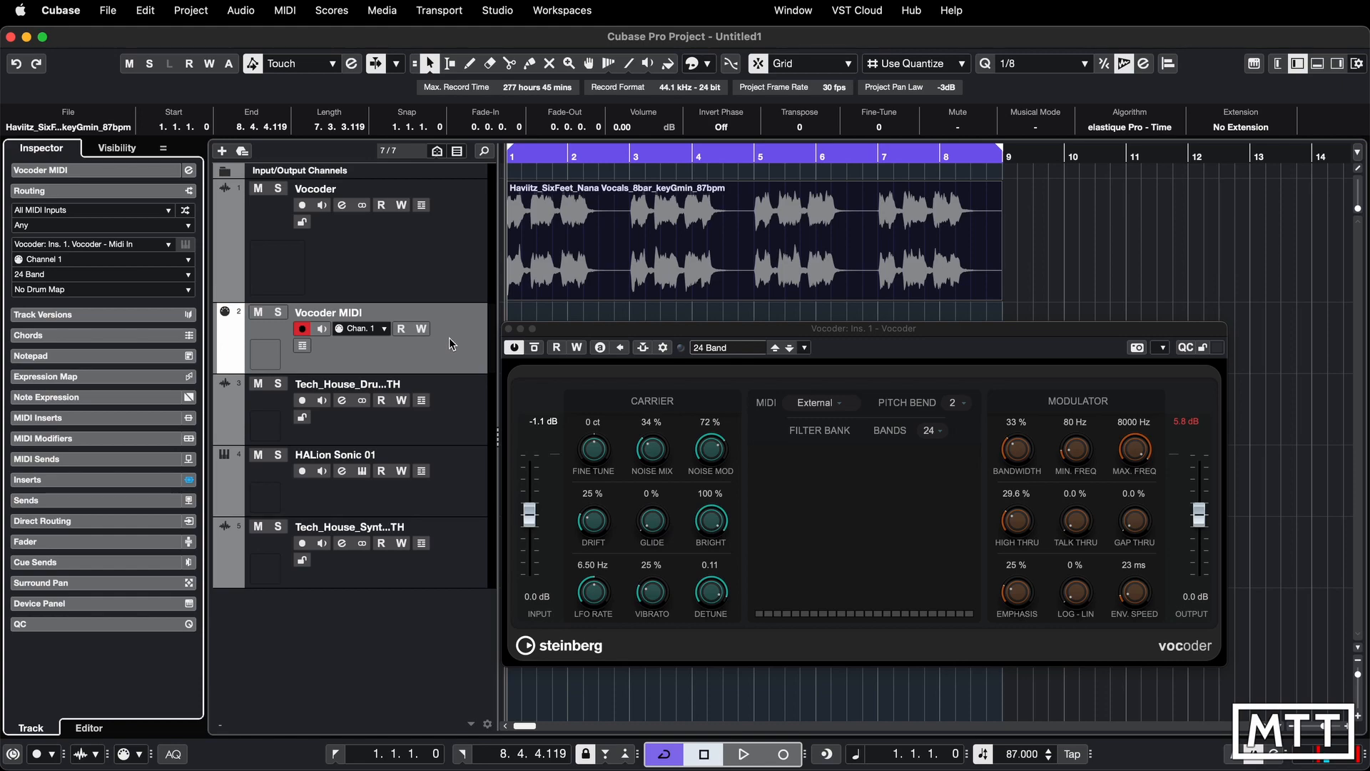
Set the Vocoder's MIDI mode to Fixed and start playback.
{"action": "left_click", "coordinate": [821, 403]}
{"action": "left_click", "coordinate": [830, 441]}
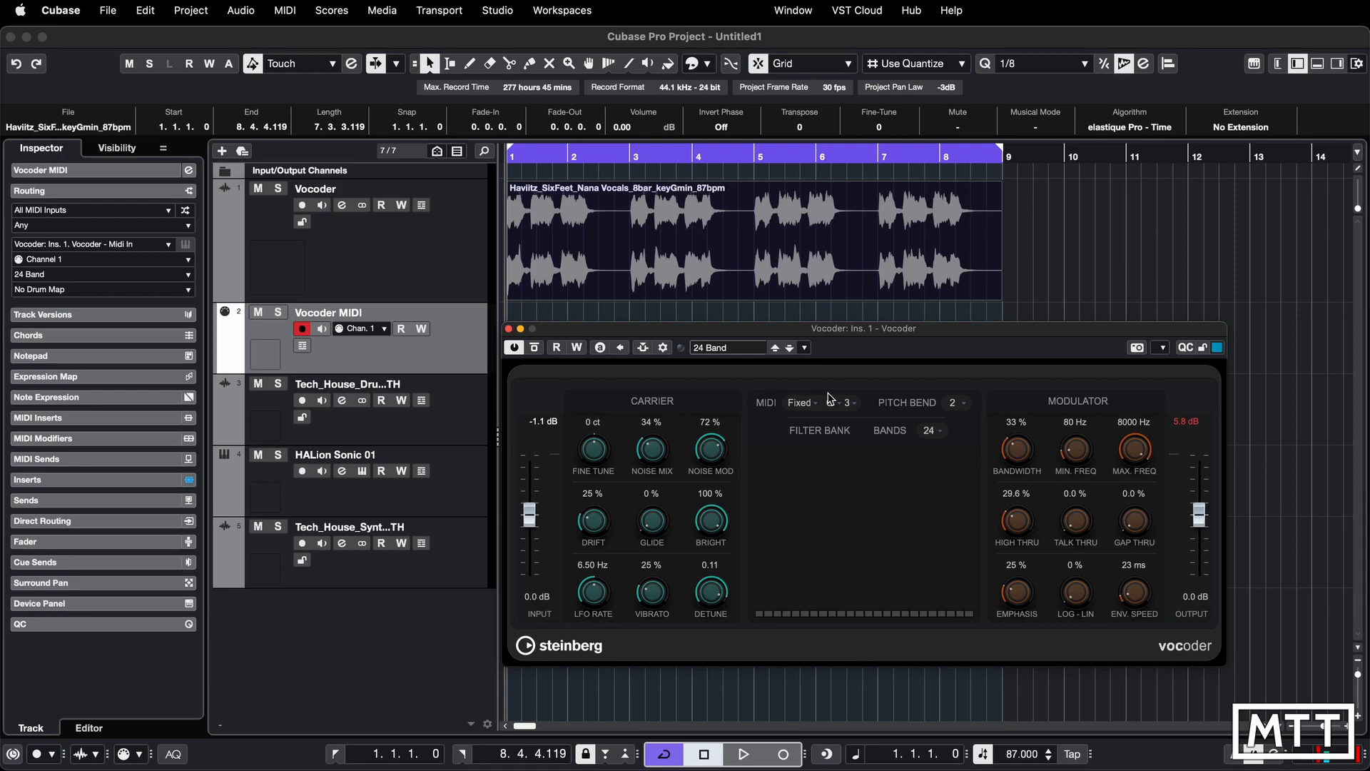
{"action": "key", "text": "space"}
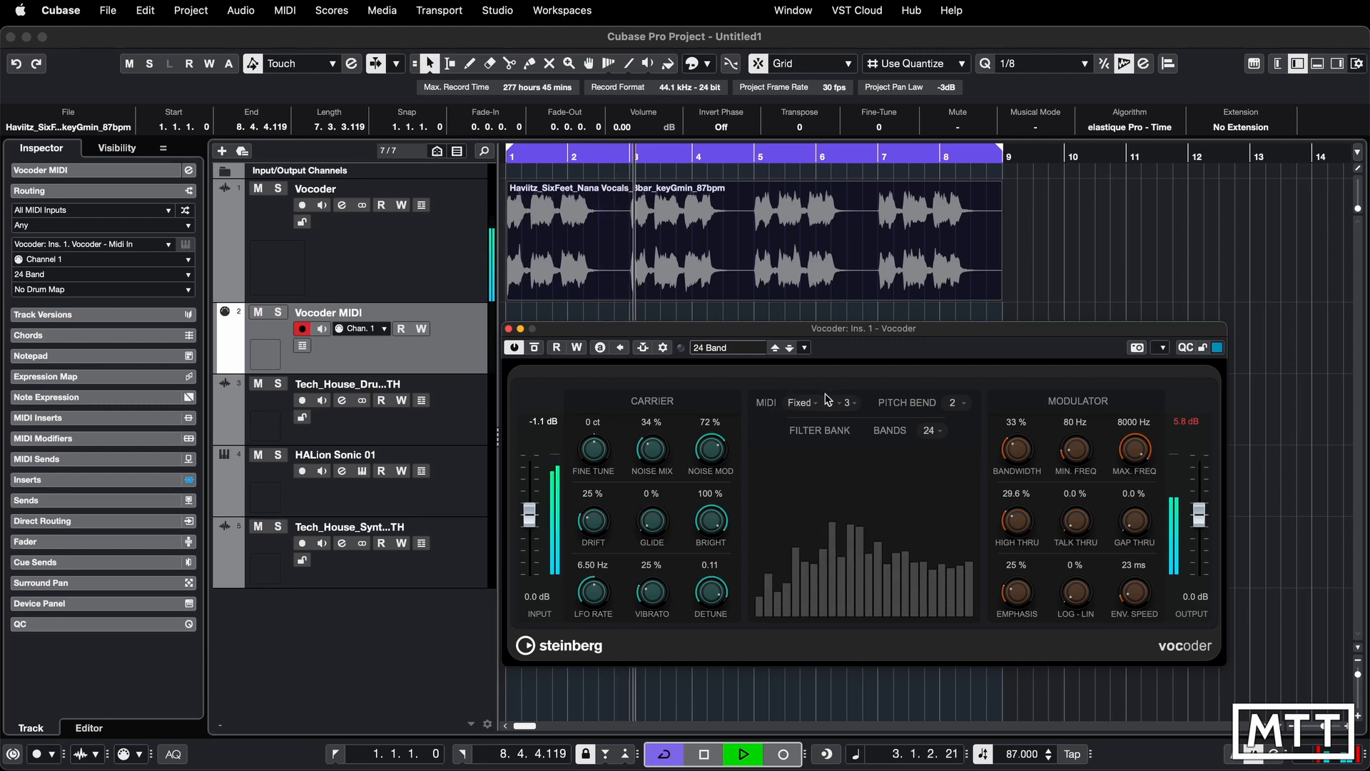
Audition the Vocoder's fixed note in octaves 1 and 2 during playback, and set the octave back to 3.
{"action": "left_click", "coordinate": [847, 403]}
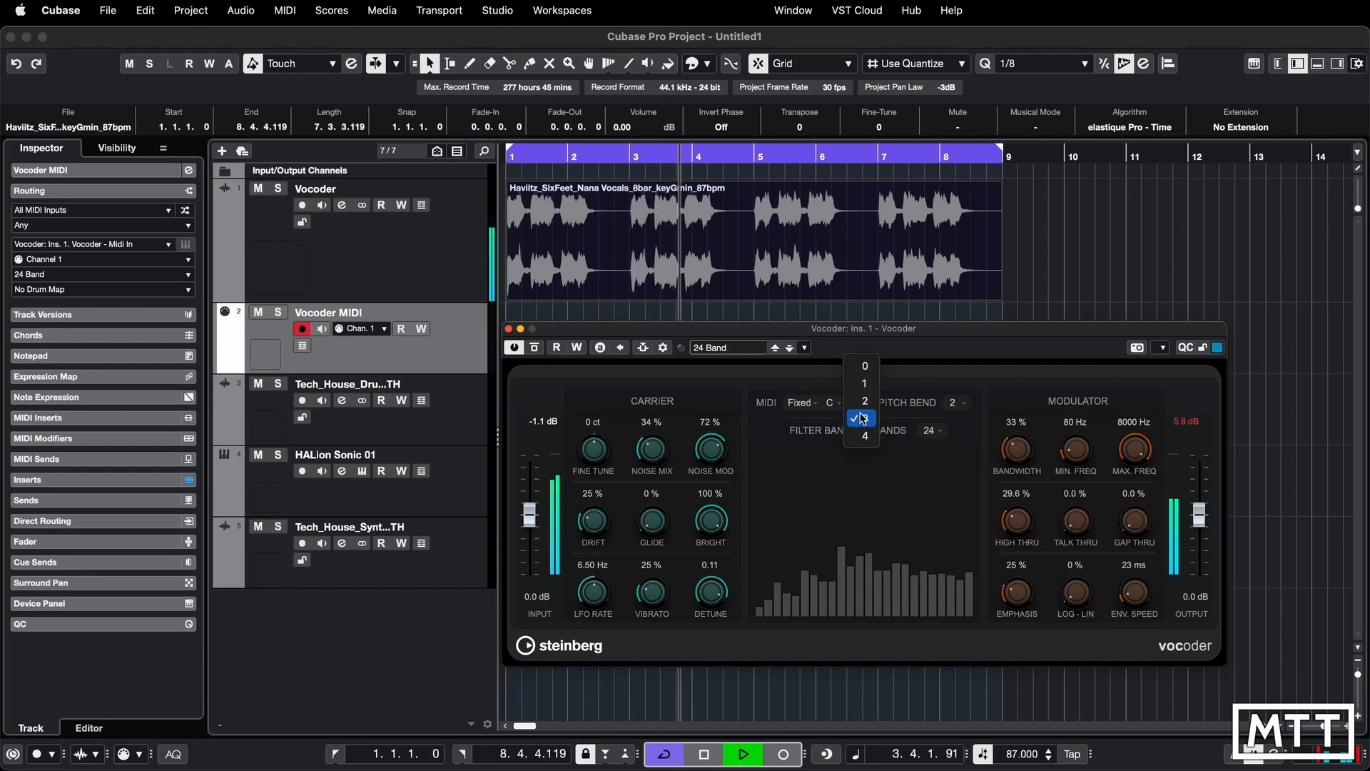
{"action": "left_click", "coordinate": [864, 383]}
{"action": "left_click", "coordinate": [849, 404]}
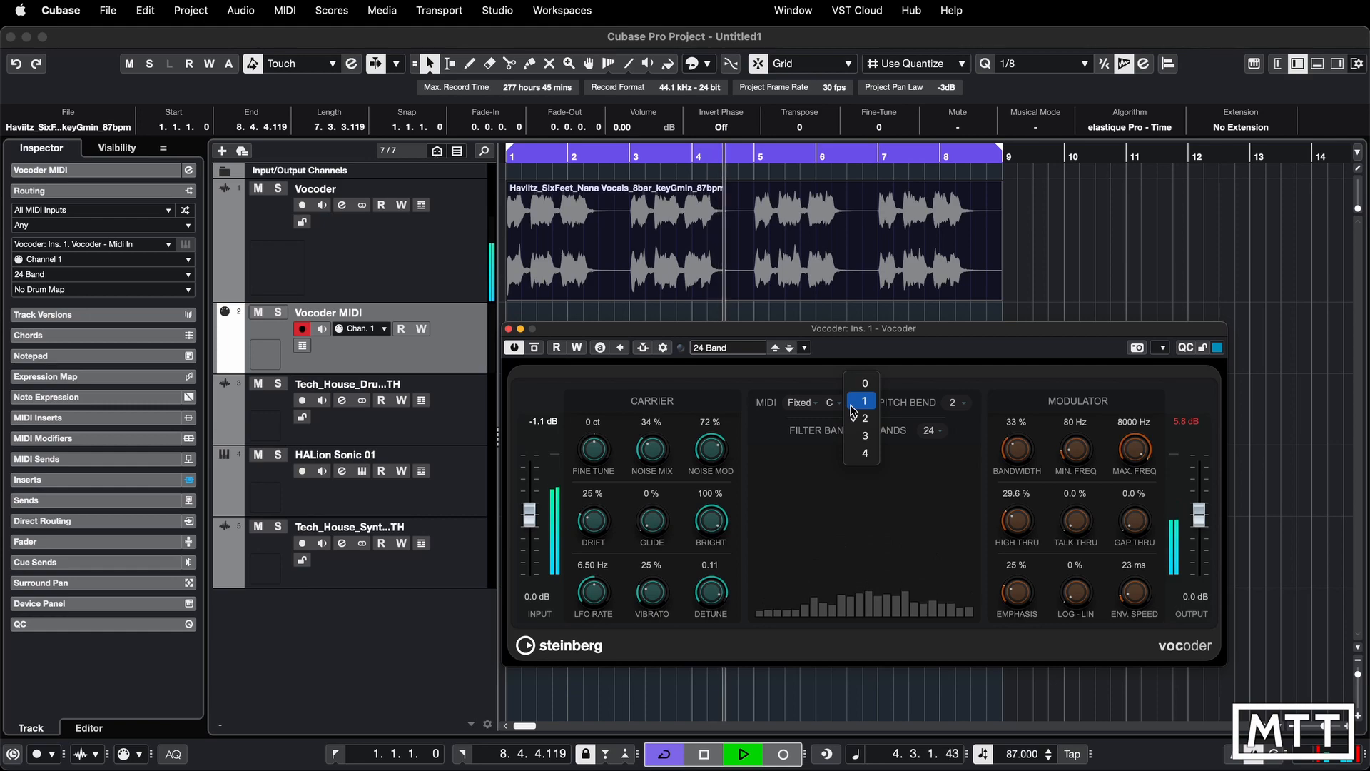
{"action": "left_click", "coordinate": [863, 418]}
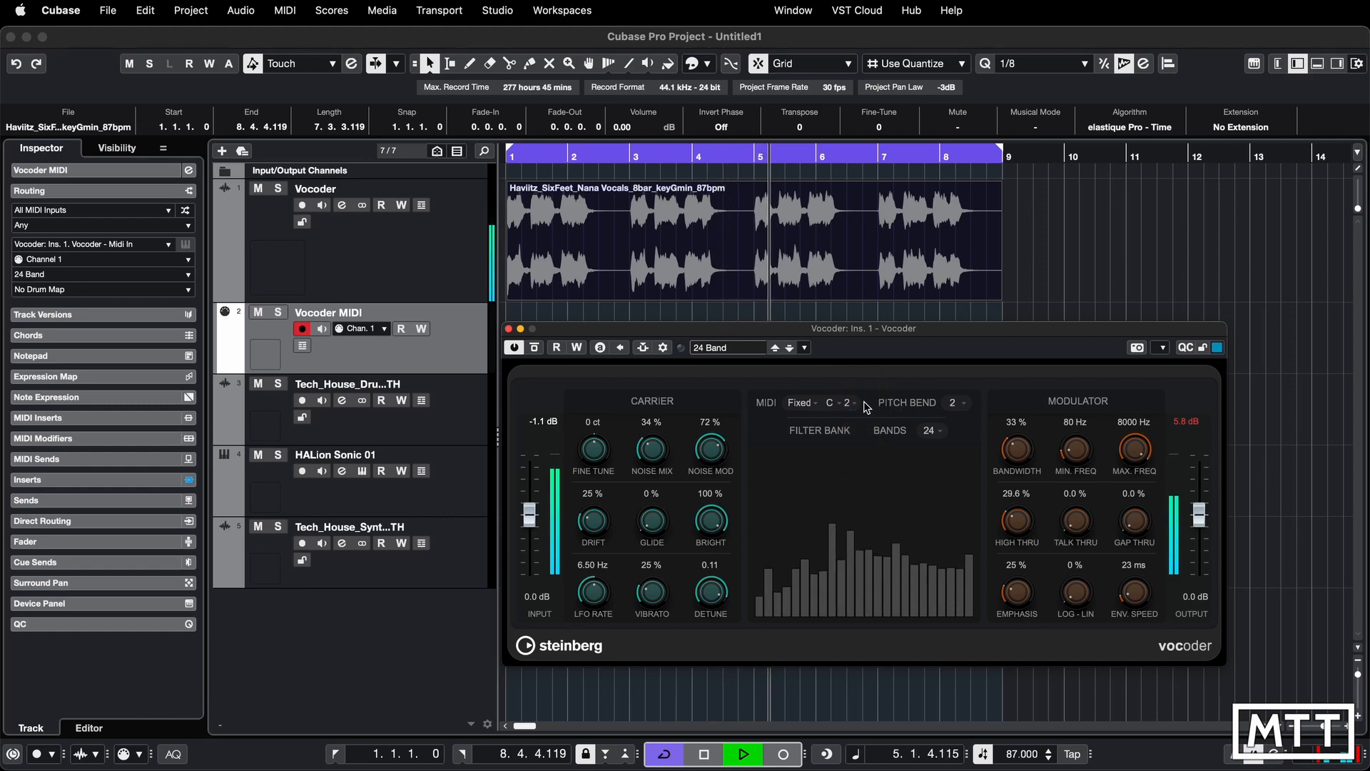
{"action": "left_click", "coordinate": [849, 403]}
{"action": "left_click", "coordinate": [853, 404]}
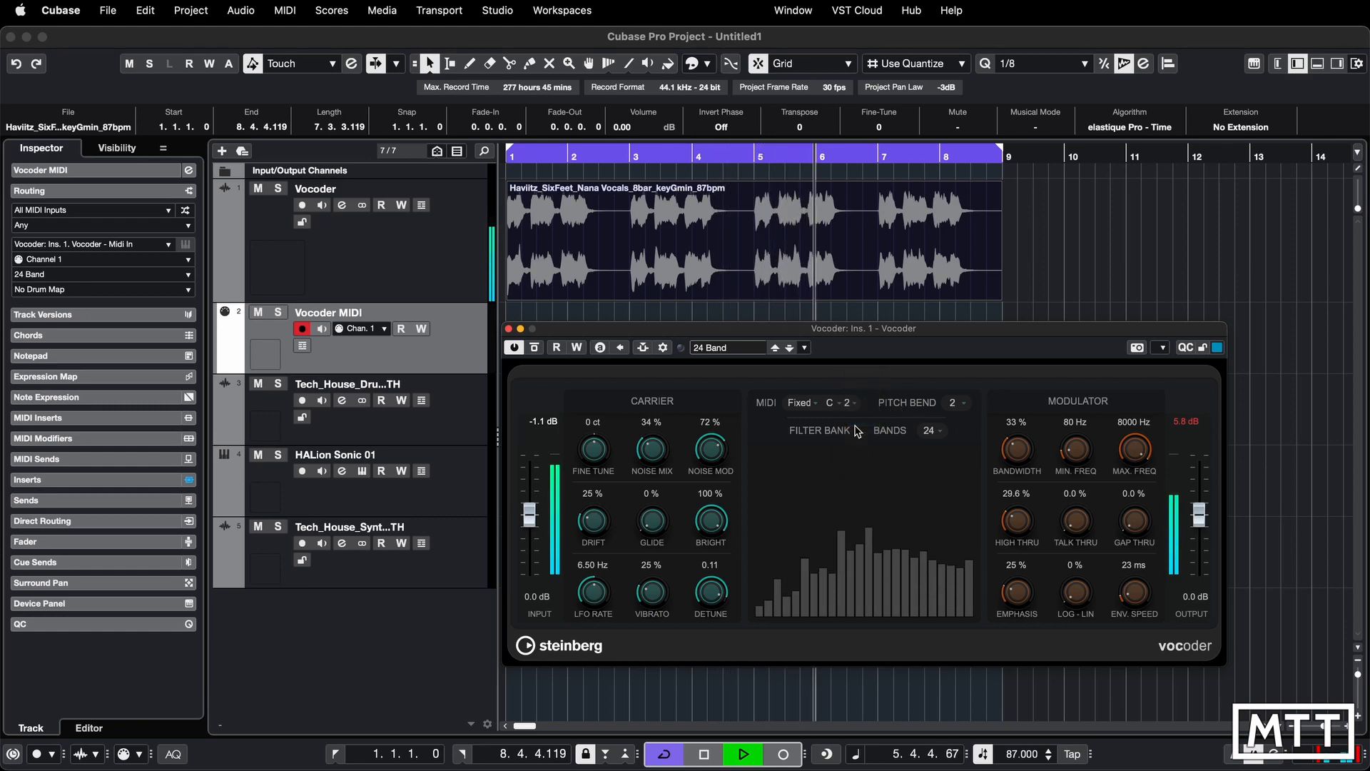
{"action": "left_click", "coordinate": [848, 403]}
{"action": "left_click", "coordinate": [844, 417]}
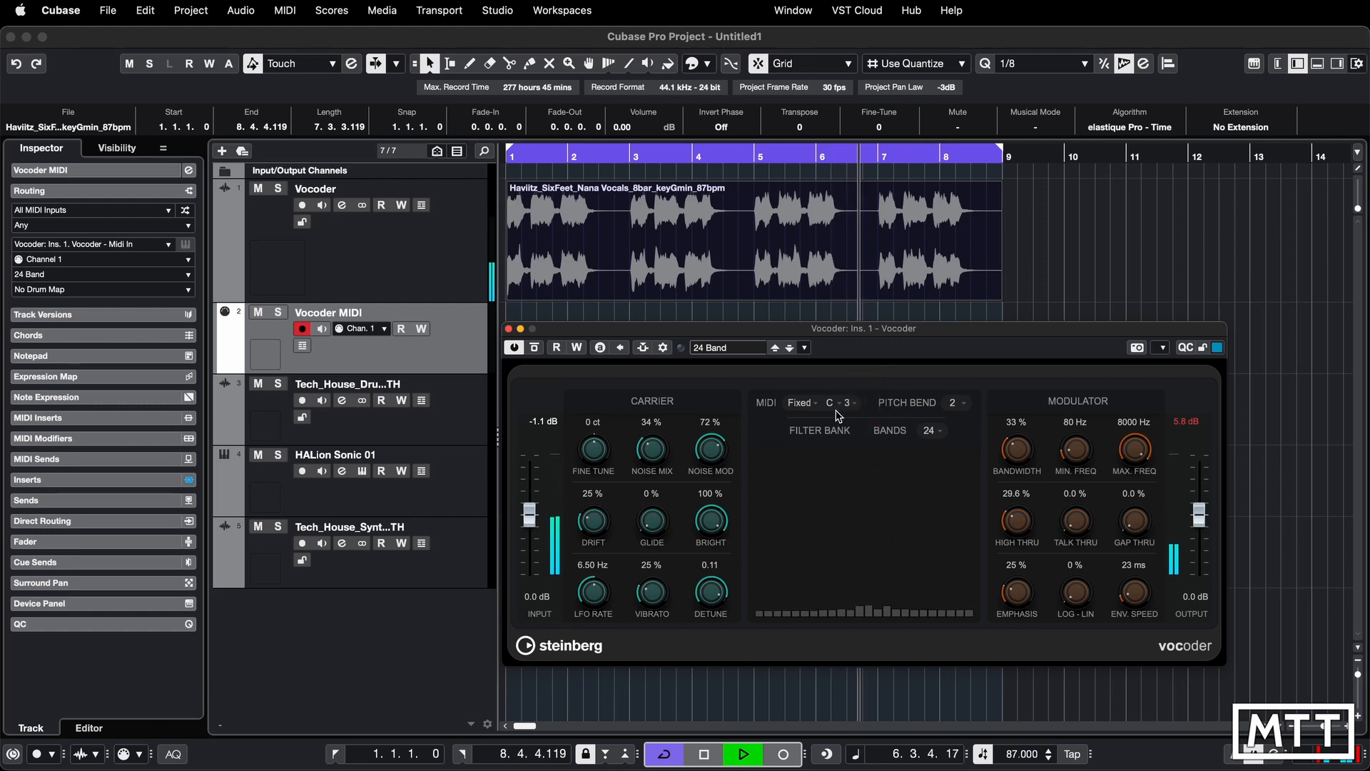
Try D# as the Vocoder's fixed note, set it back to C, and stop playback.
{"action": "left_click", "coordinate": [832, 404]}
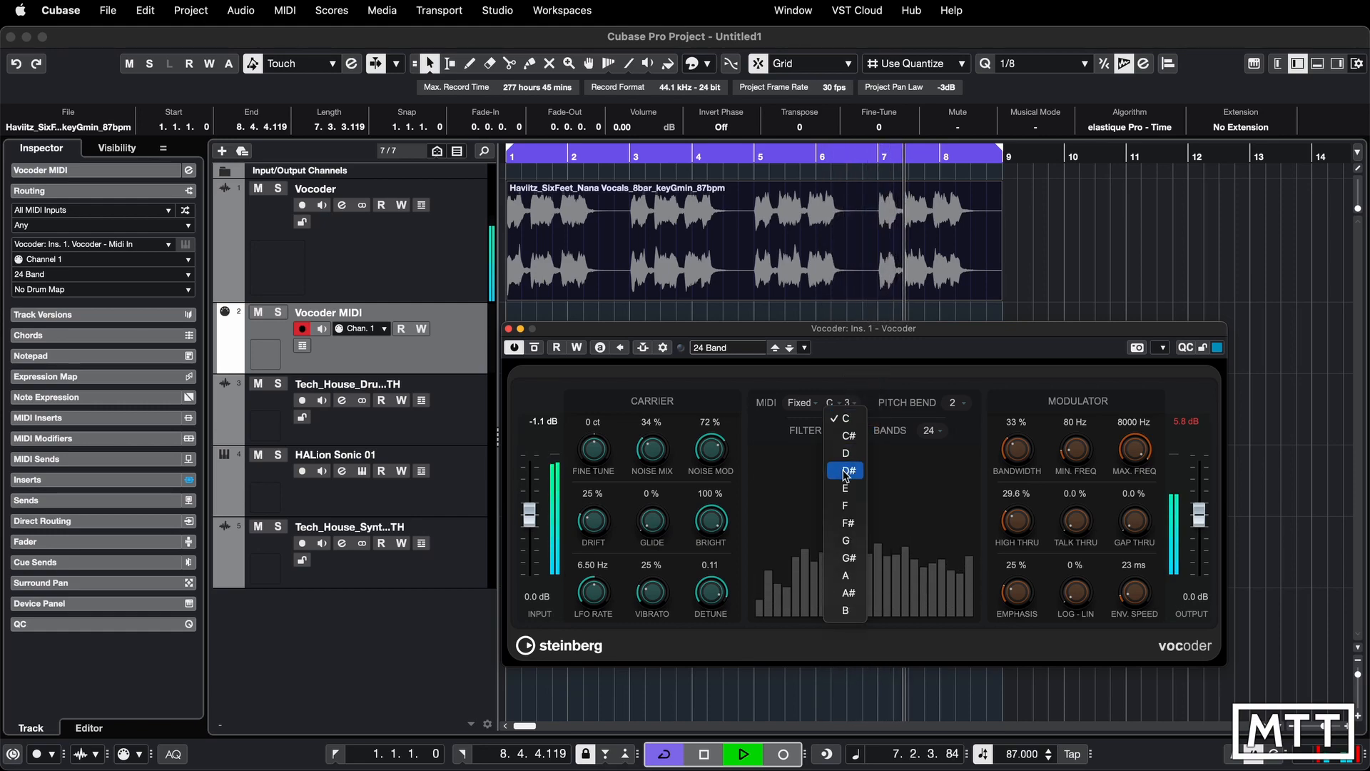
{"action": "left_click", "coordinate": [847, 472]}
{"action": "left_click", "coordinate": [835, 404]}
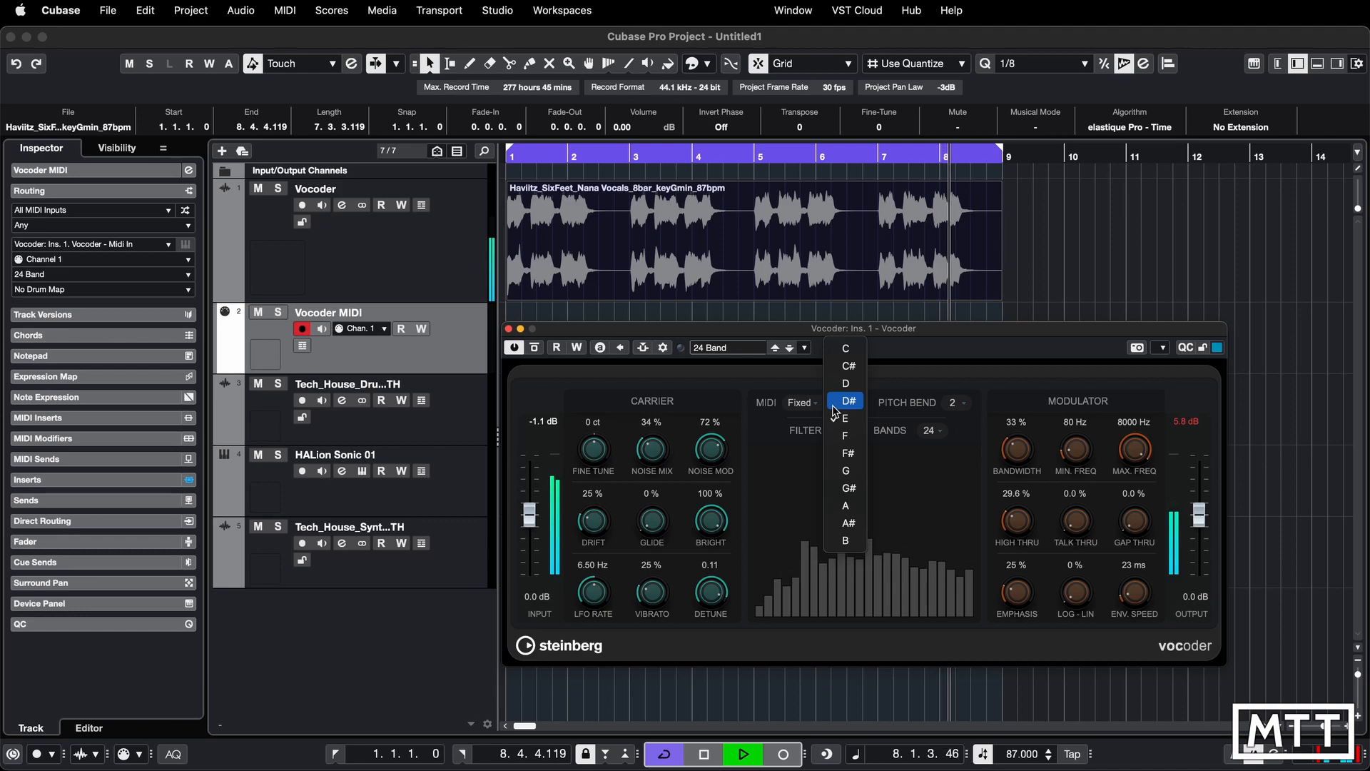
{"action": "left_click", "coordinate": [845, 348]}
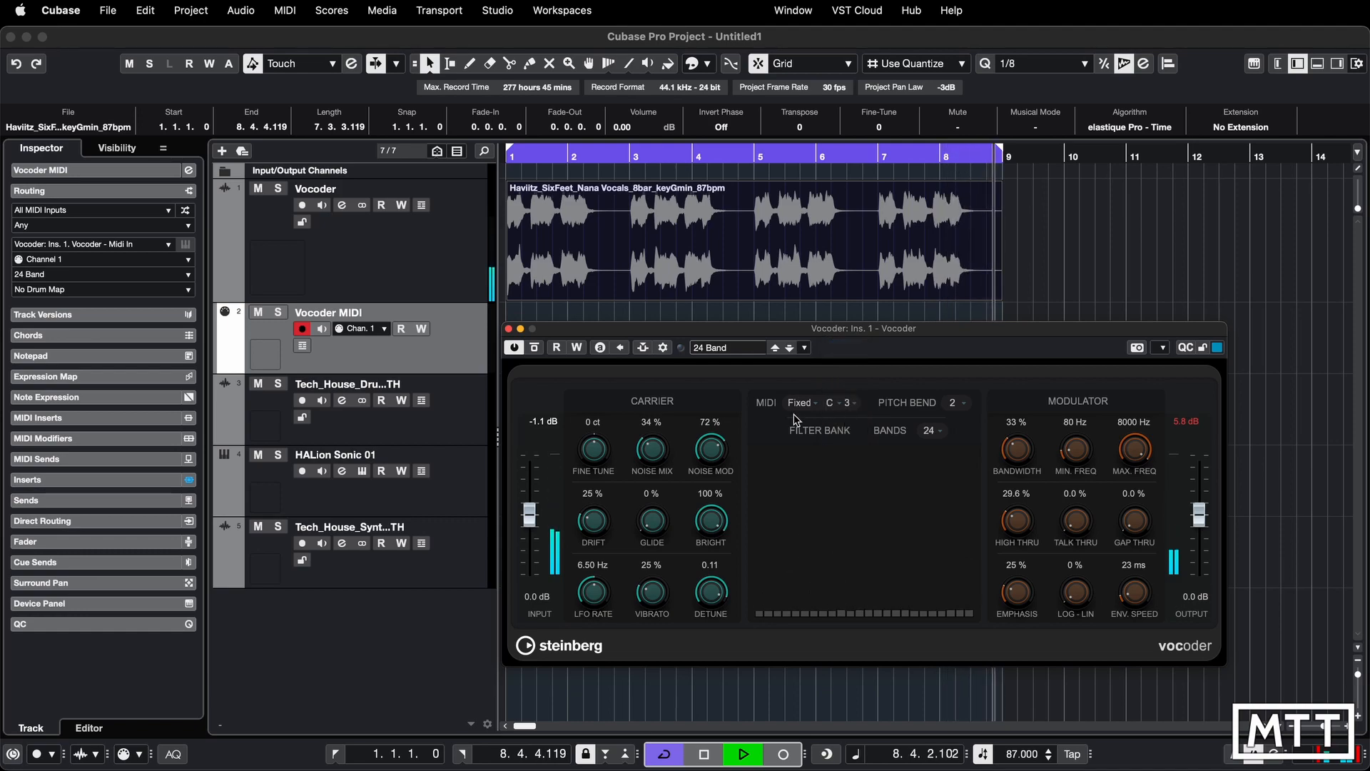
{"action": "key", "text": "space"}
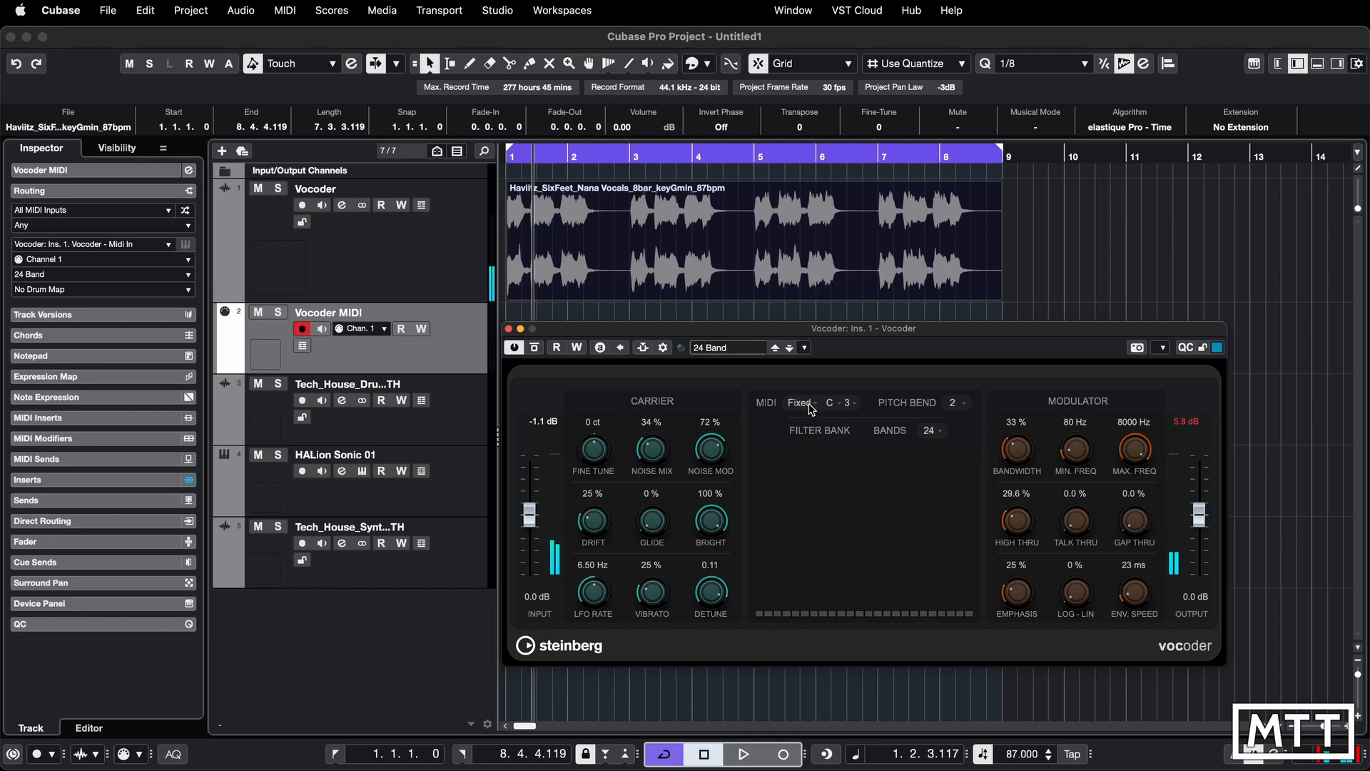
Set the Vocoder's MIDI mode to External and play the project to hear the vocal controlled by incoming MIDI notes.
{"action": "left_click", "coordinate": [810, 405]}
{"action": "left_click", "coordinate": [814, 403]}
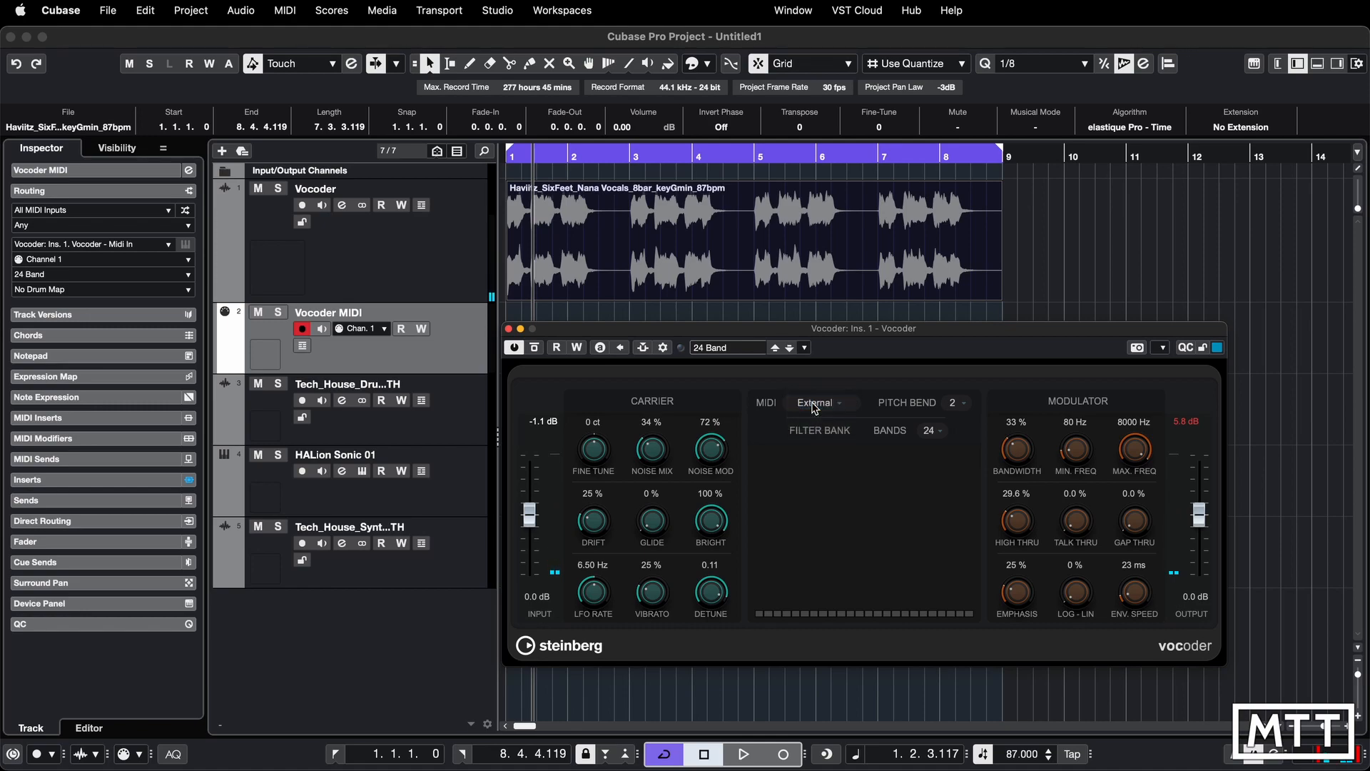
{"action": "key", "text": "space"}
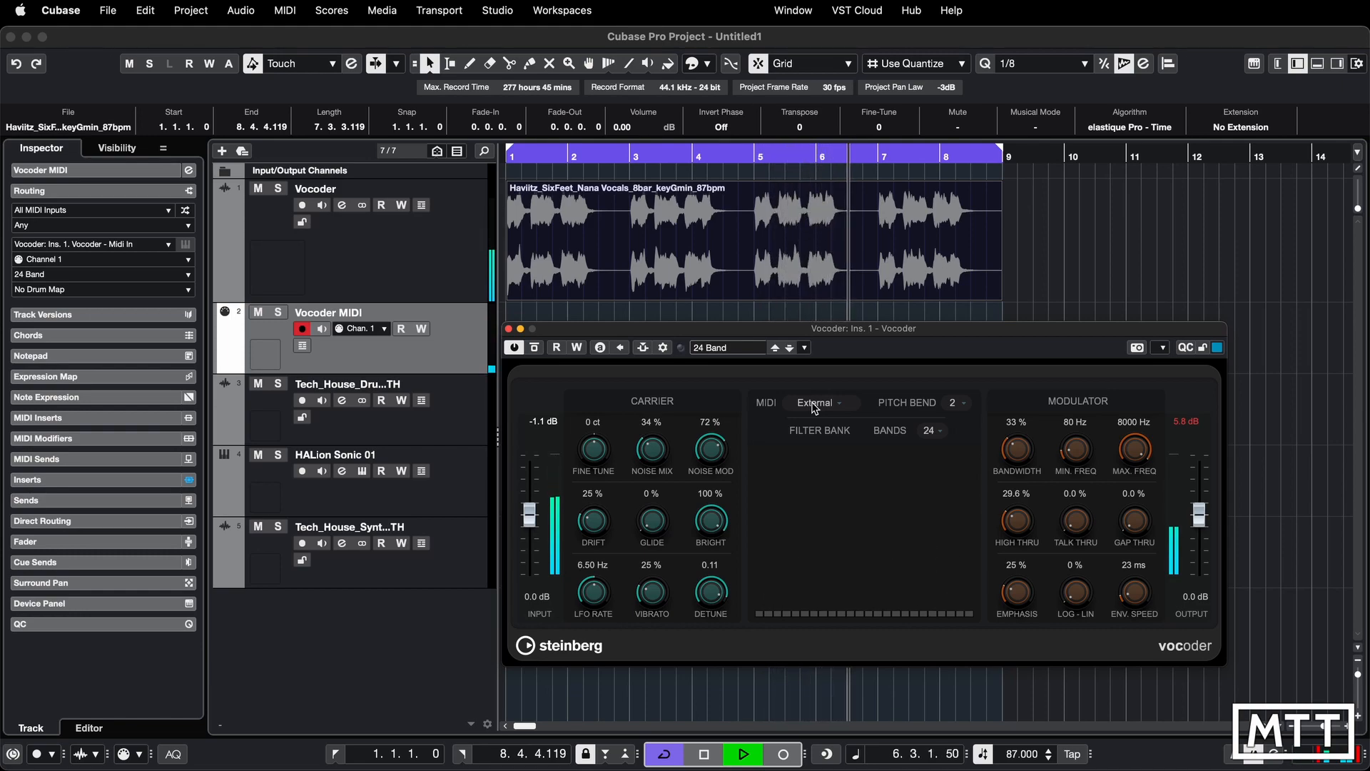
{"action": "key", "text": "space"}
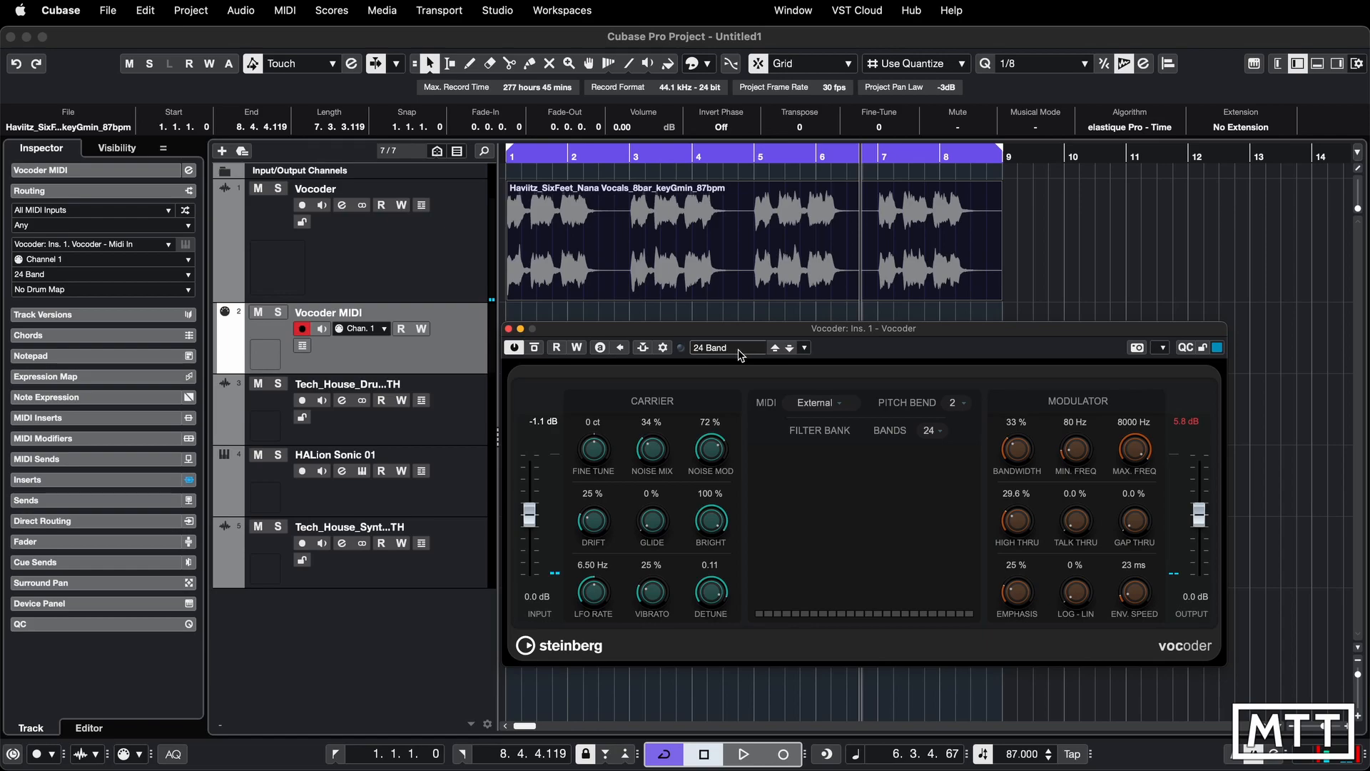
Load the Bell Labs 1936 preset in the Vocoder and play the project to audition it.
{"action": "left_click", "coordinate": [742, 354]}
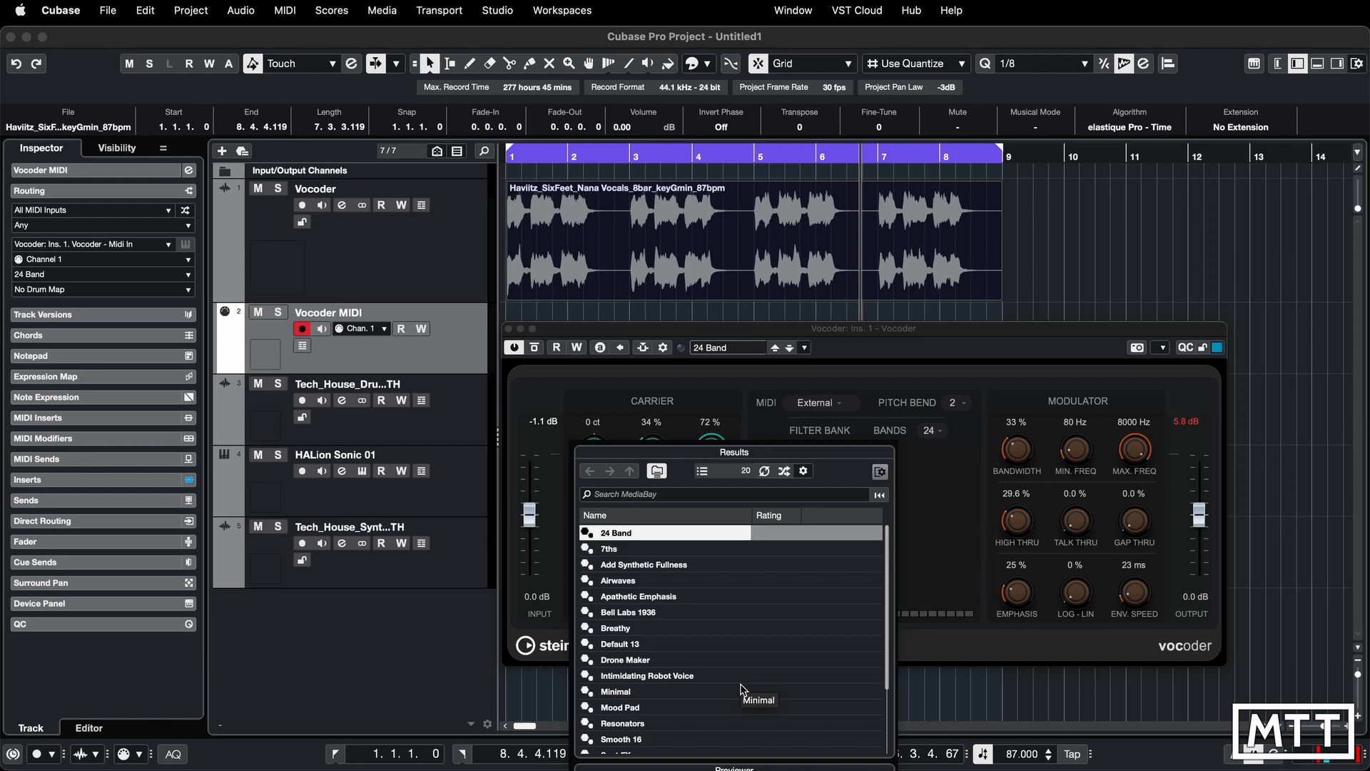
{"action": "scroll", "coordinate": [742, 689], "scroll_direction": "down", "scroll_amount": 3}
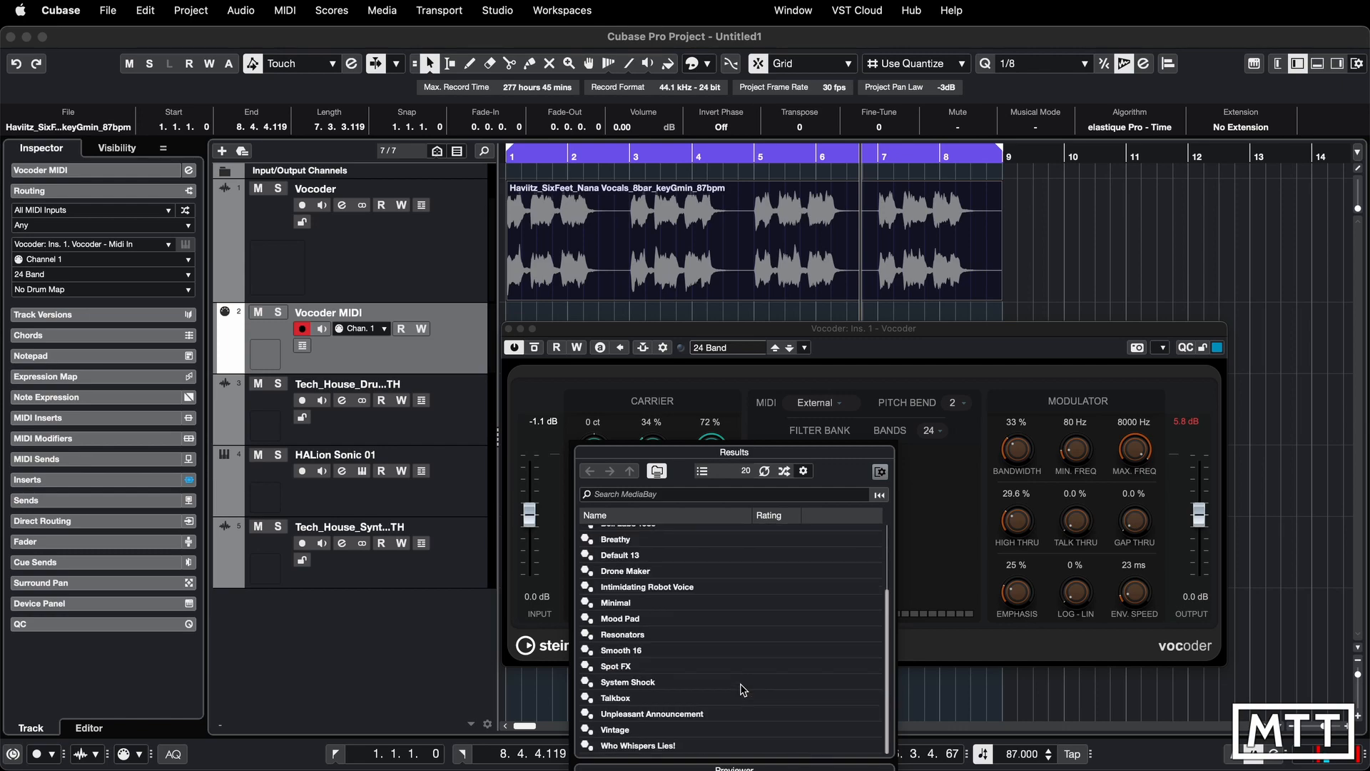
{"action": "scroll", "coordinate": [742, 688], "scroll_direction": "up", "scroll_amount": 3}
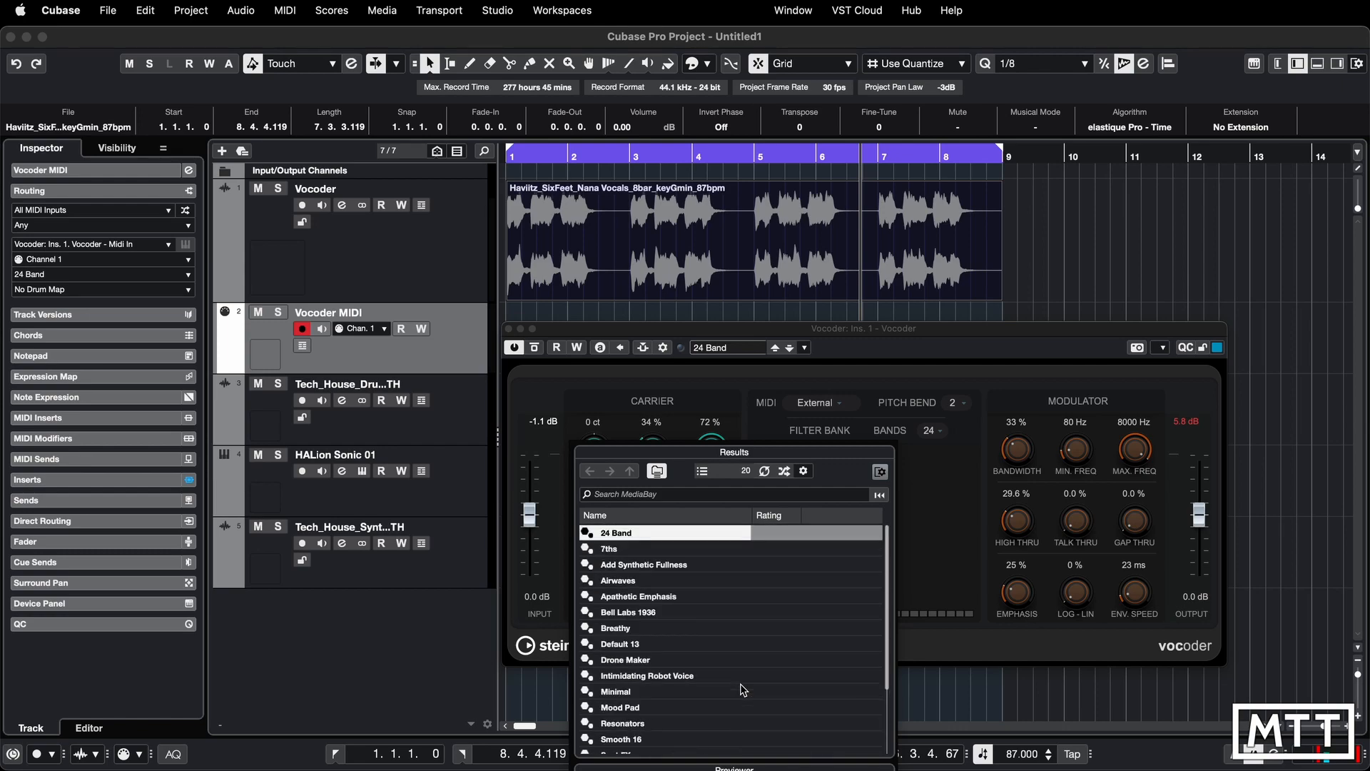
{"action": "left_click", "coordinate": [611, 615]}
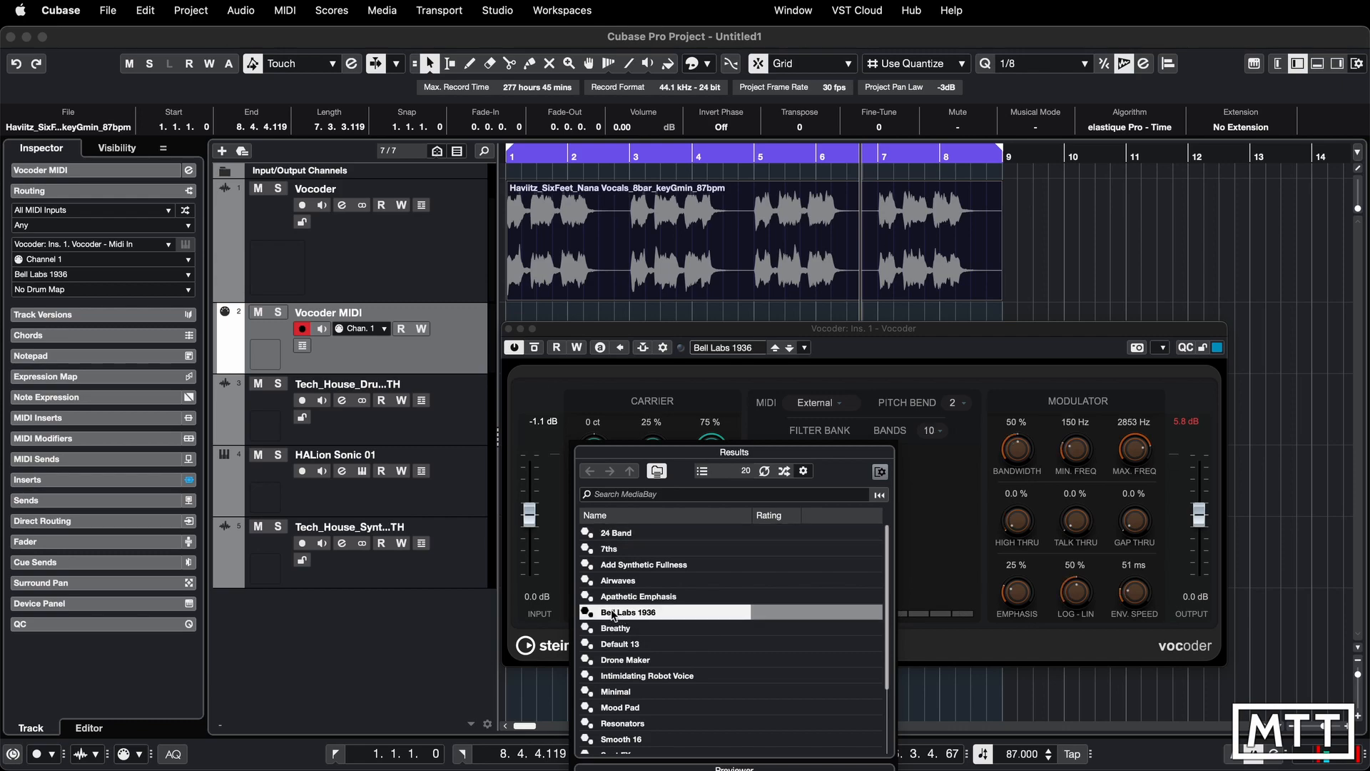
{"action": "double_click", "coordinate": [616, 615]}
{"action": "key", "text": "space"}
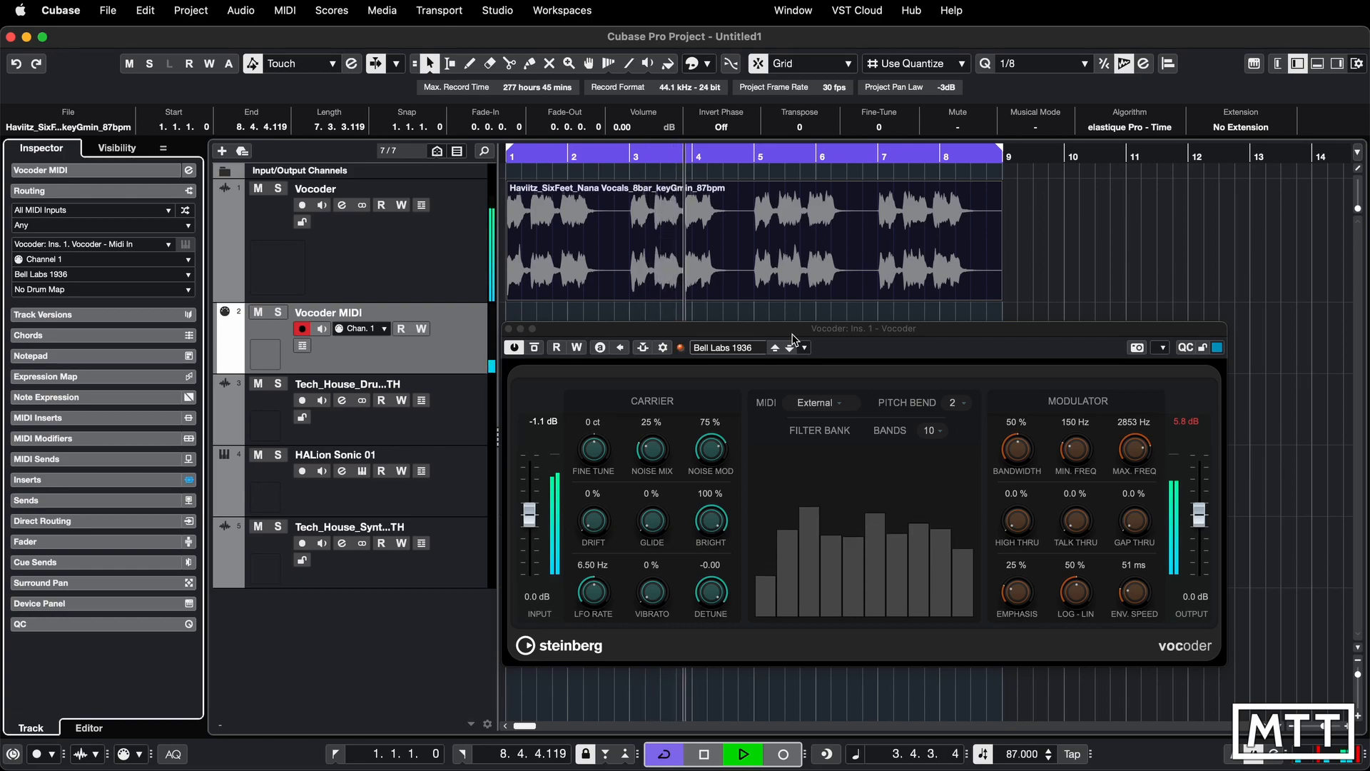
{"action": "key", "text": "space"}
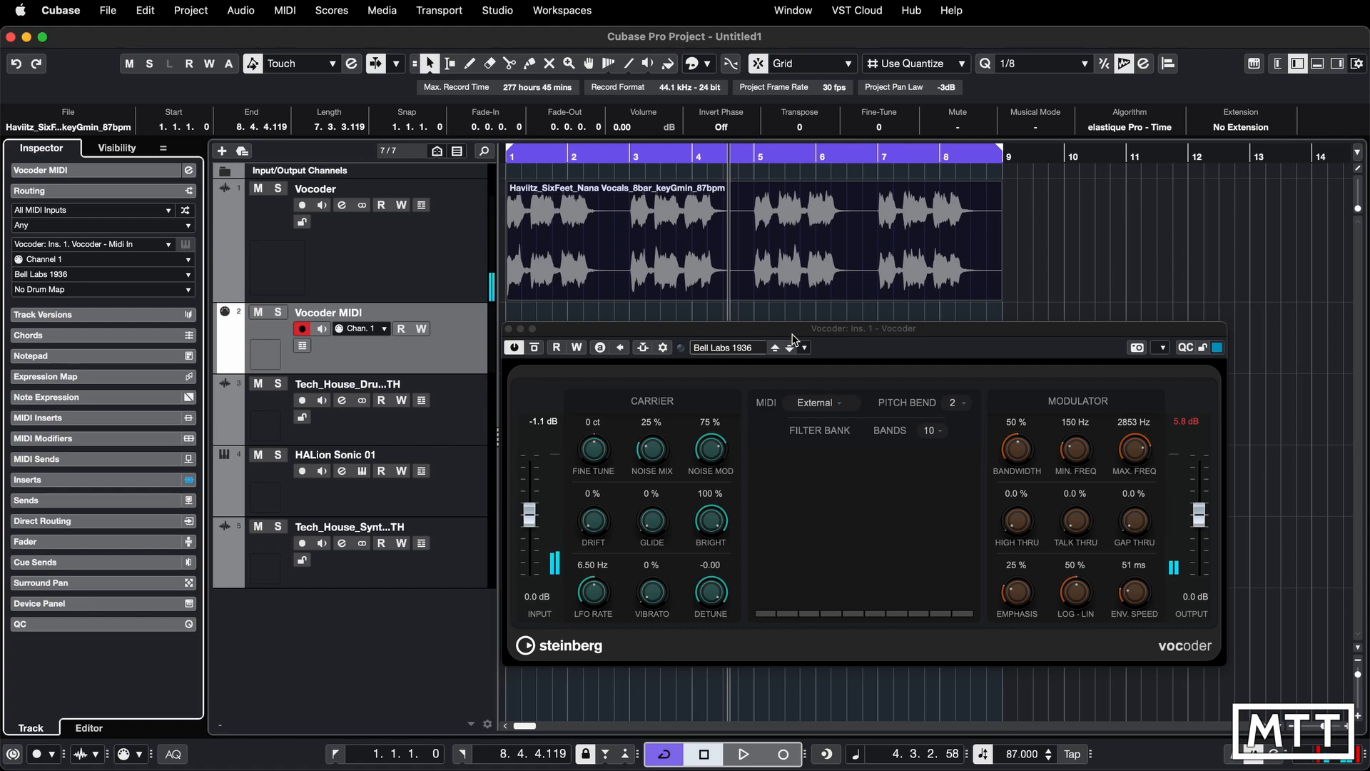
Load the Intimidating Robot Voice preset in the Vocoder and play the project to audition it, stopping playback at the end.
{"action": "left_click", "coordinate": [755, 349]}
{"action": "scroll", "coordinate": [723, 632], "scroll_direction": "down", "scroll_amount": 3}
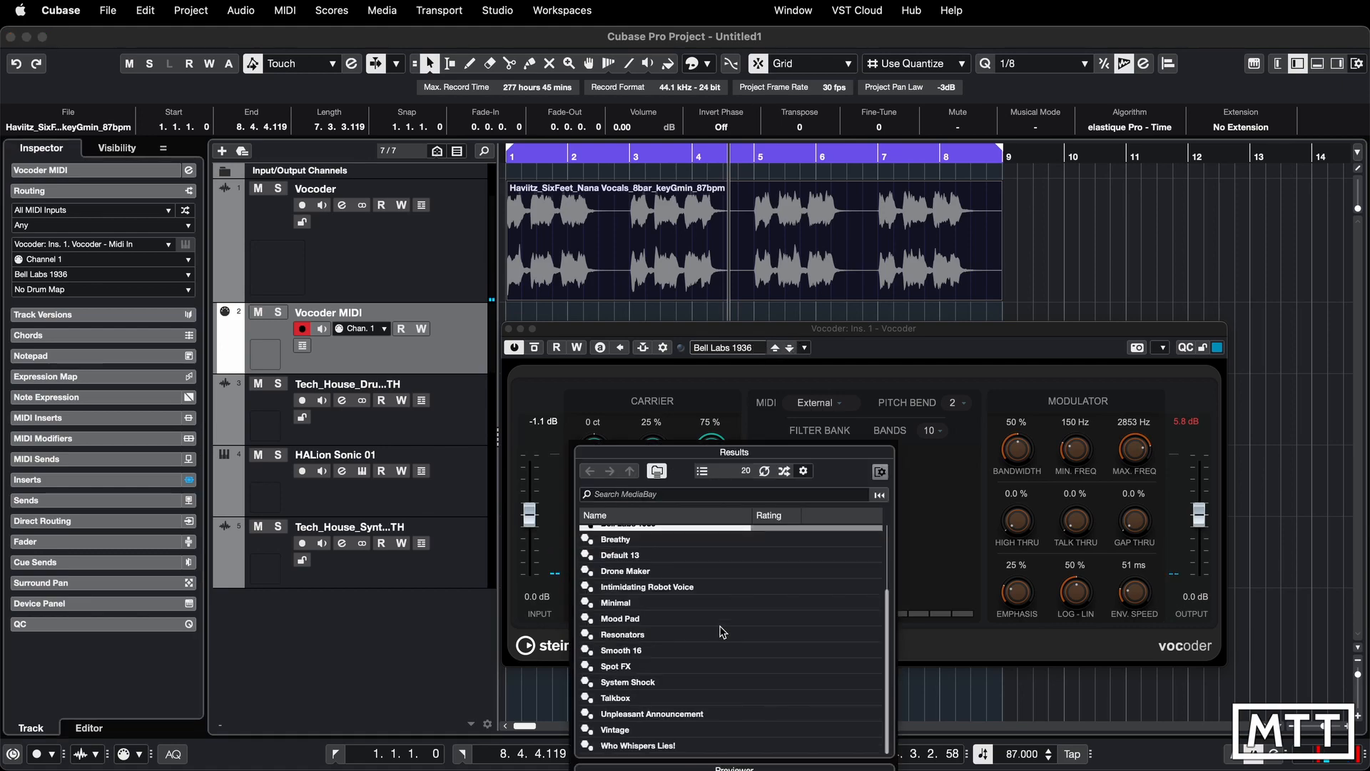
{"action": "left_click", "coordinate": [664, 588]}
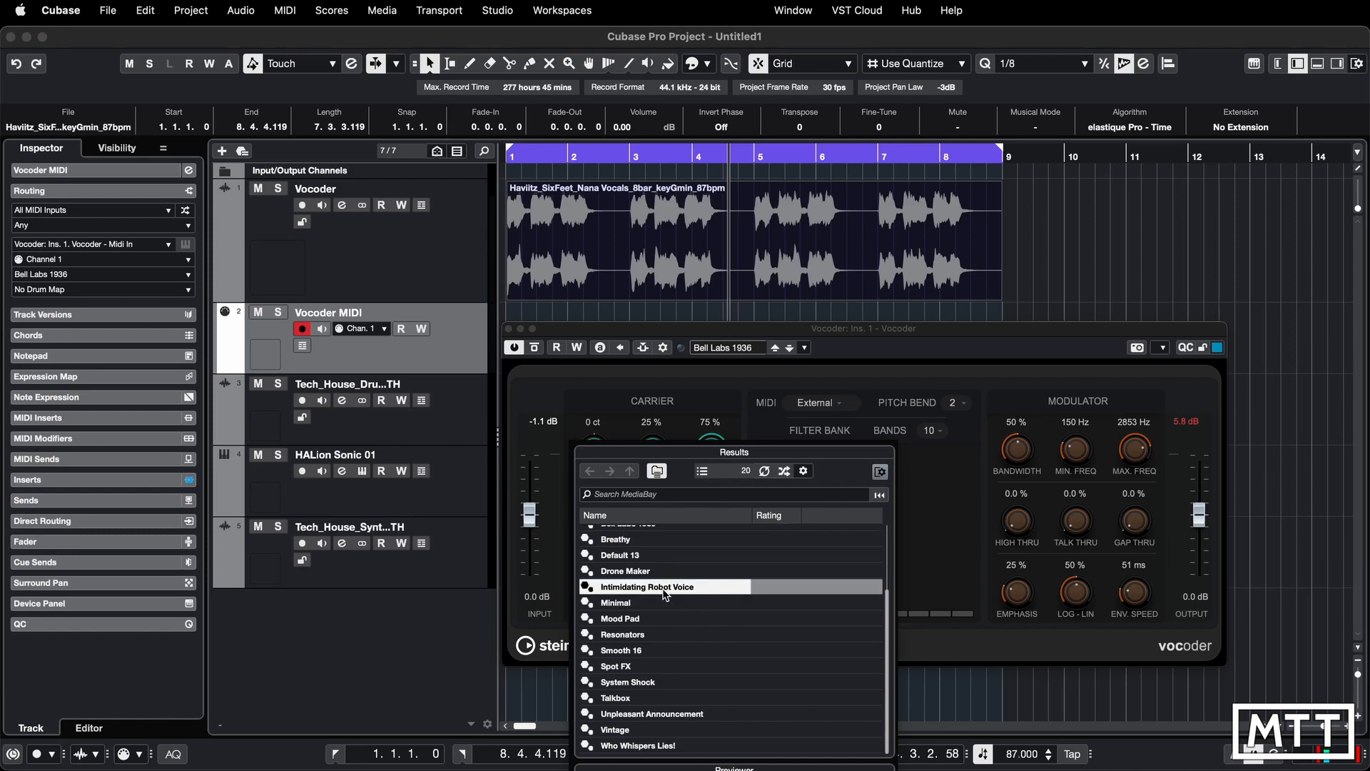
{"action": "double_click", "coordinate": [664, 588]}
{"action": "key", "text": "space"}
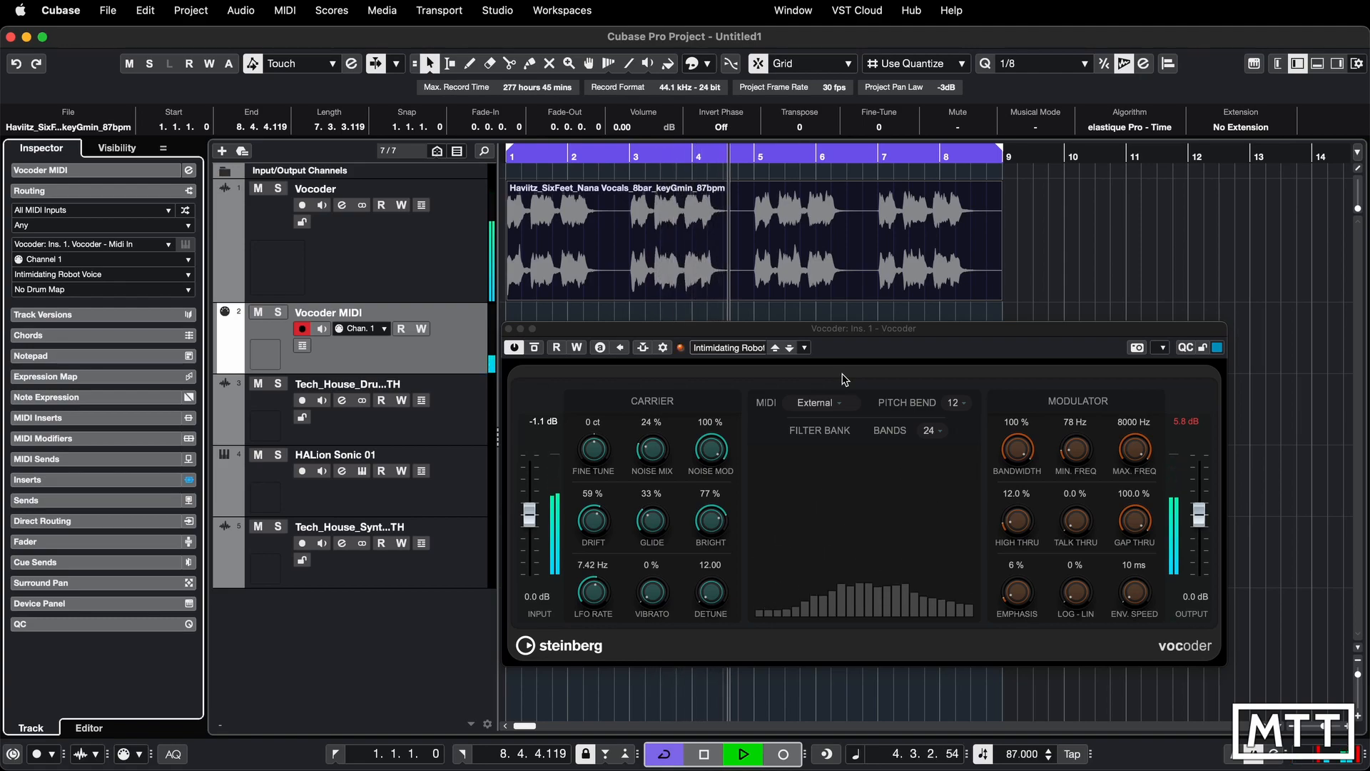
{"action": "key", "text": "space"}
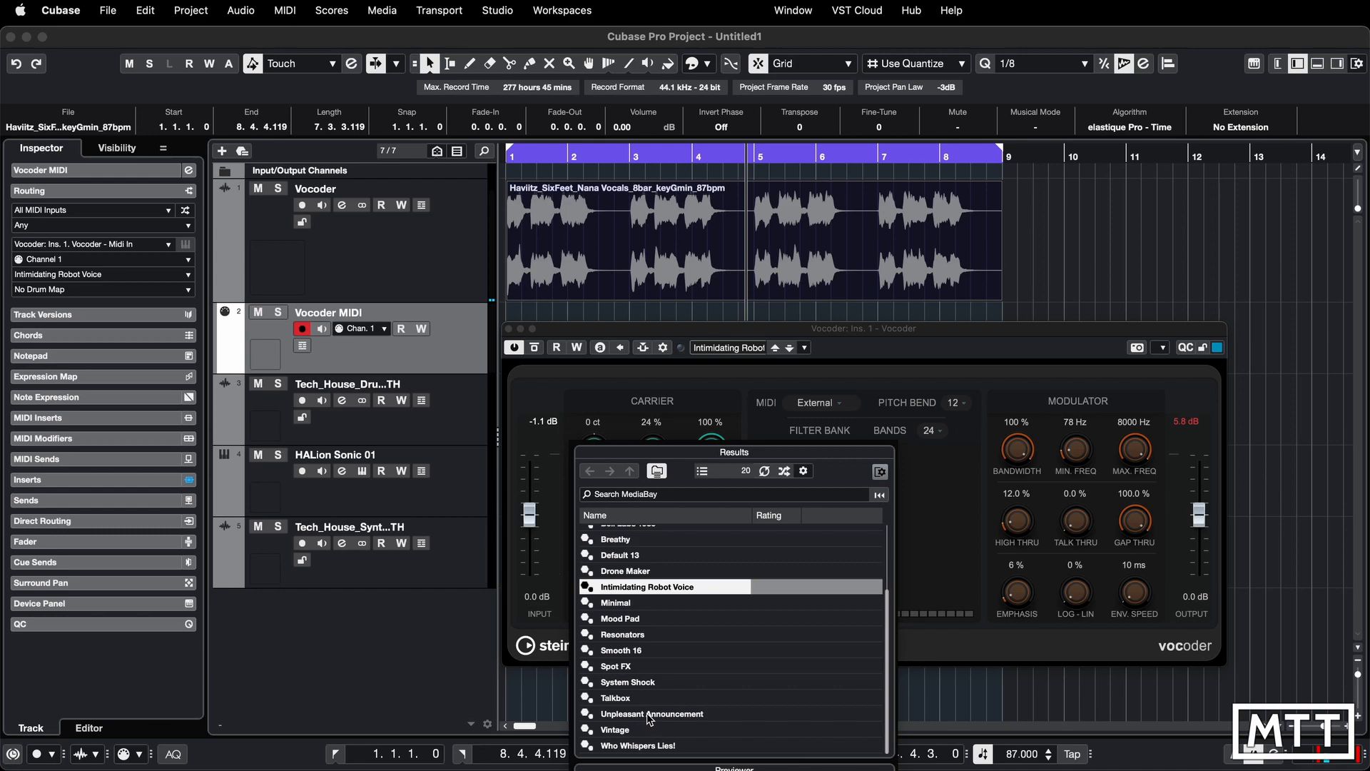
Load the Unpleasant Announcement preset in the Vocoder and audition it from the start of the project.
{"action": "double_click", "coordinate": [648, 714]}
{"action": "key", "text": "Home"}
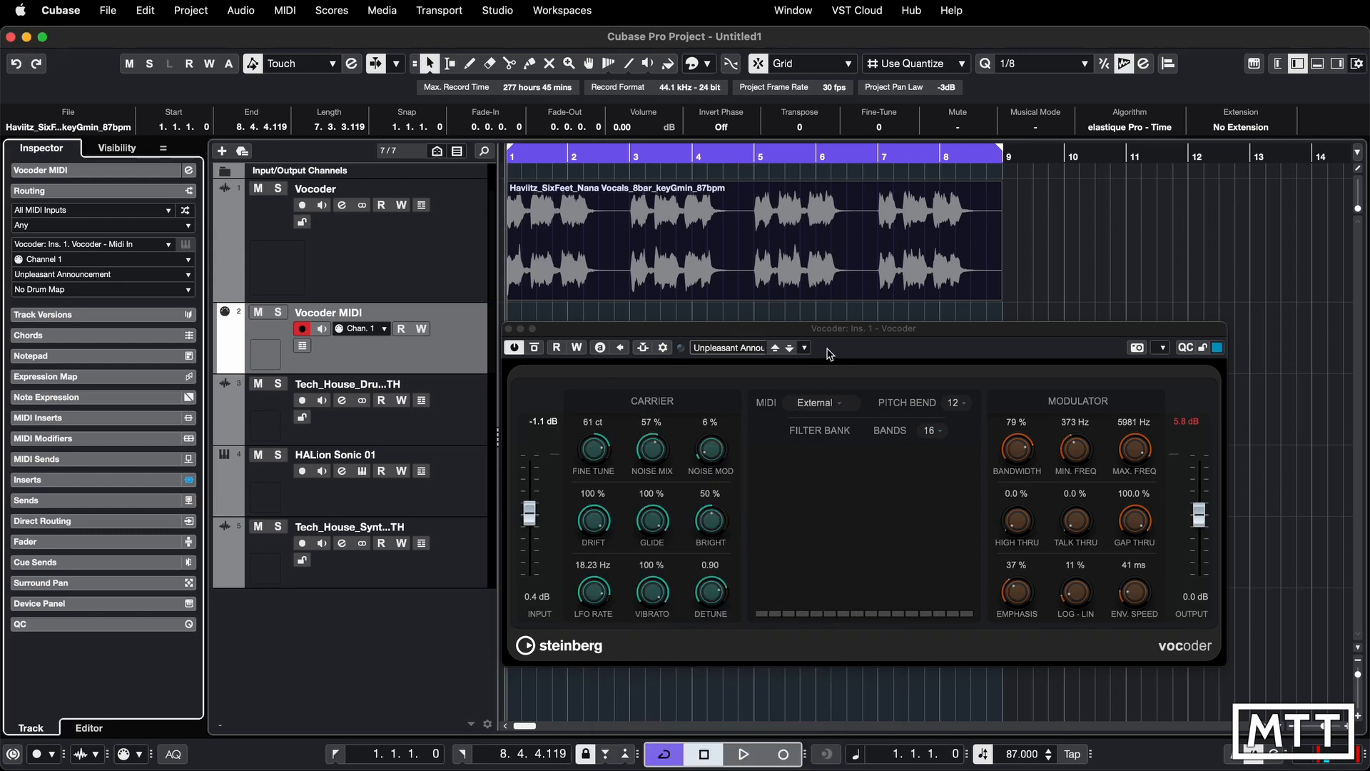
{"action": "key", "text": "space"}
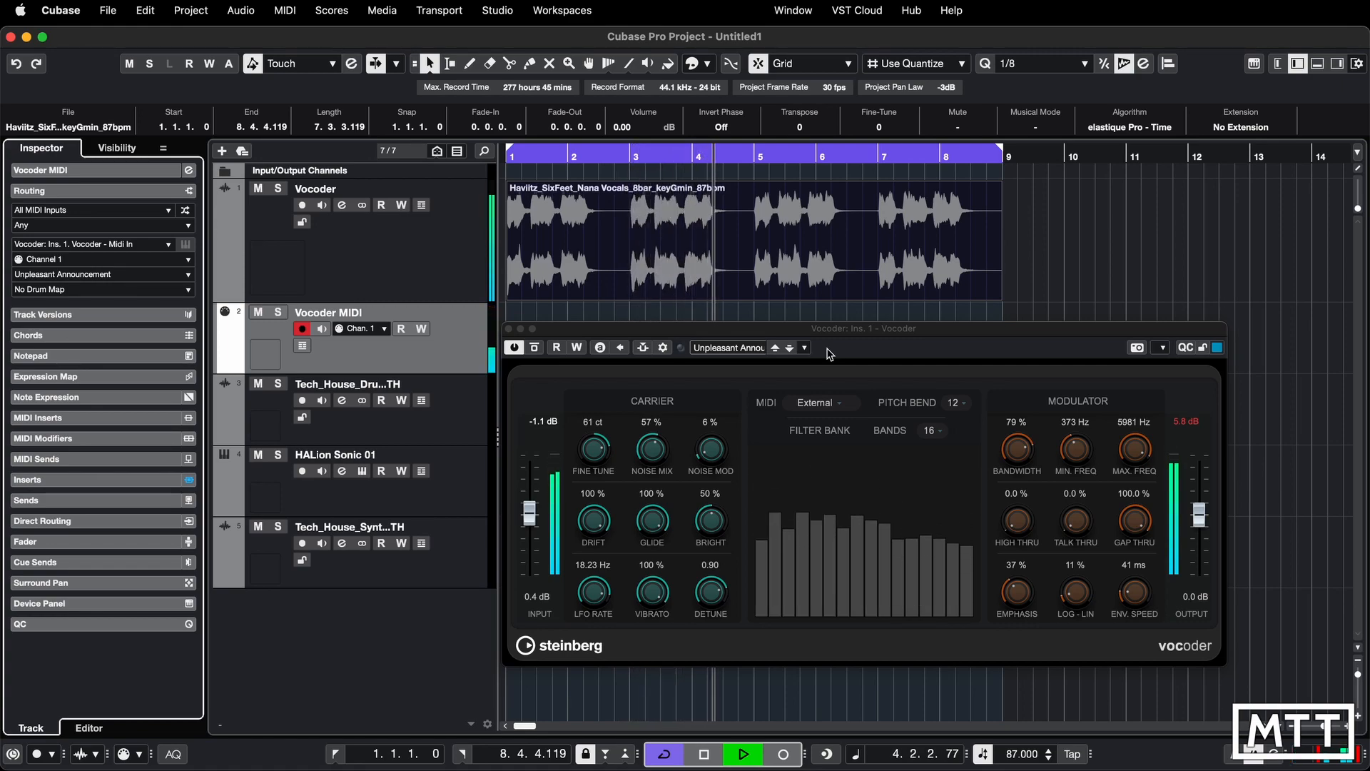
{"action": "key", "text": "space"}
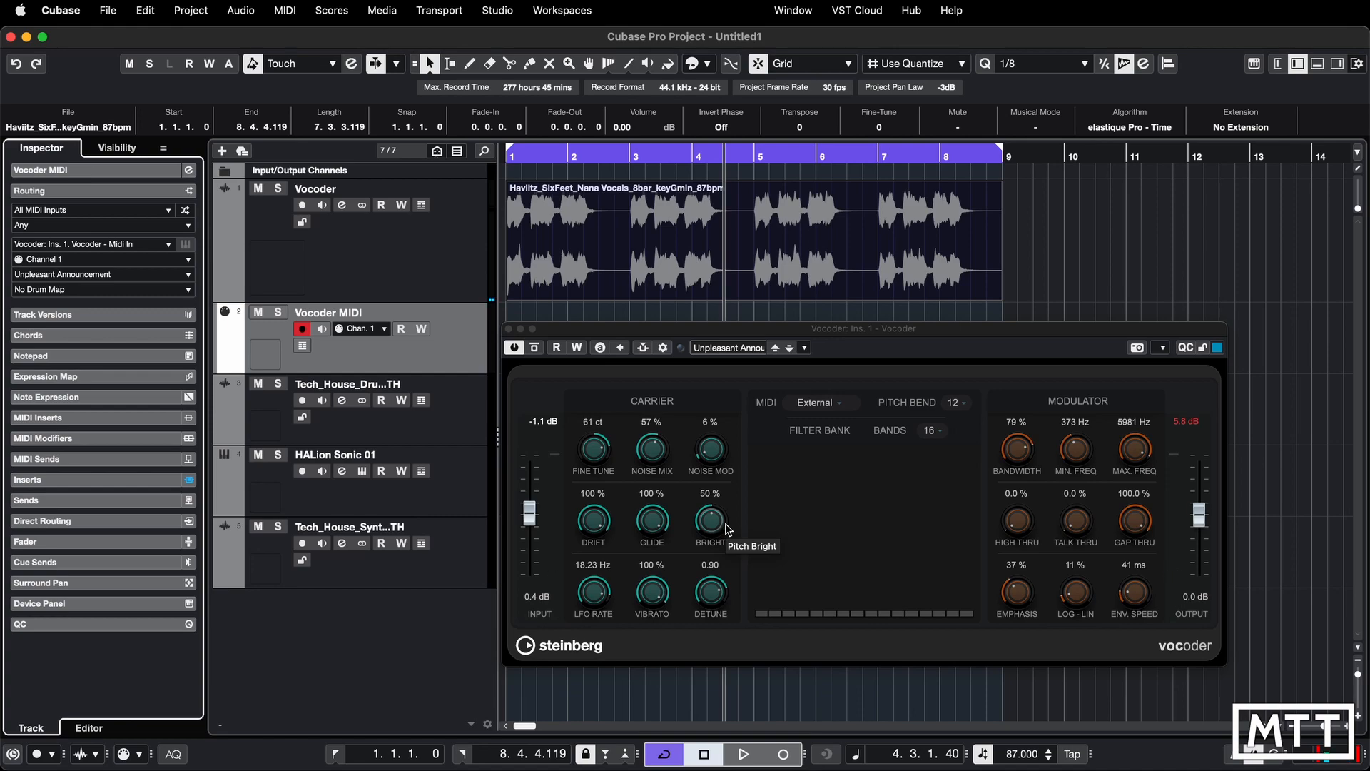
Load the Default 13 preset in the Vocoder.
{"action": "left_click", "coordinate": [735, 348]}
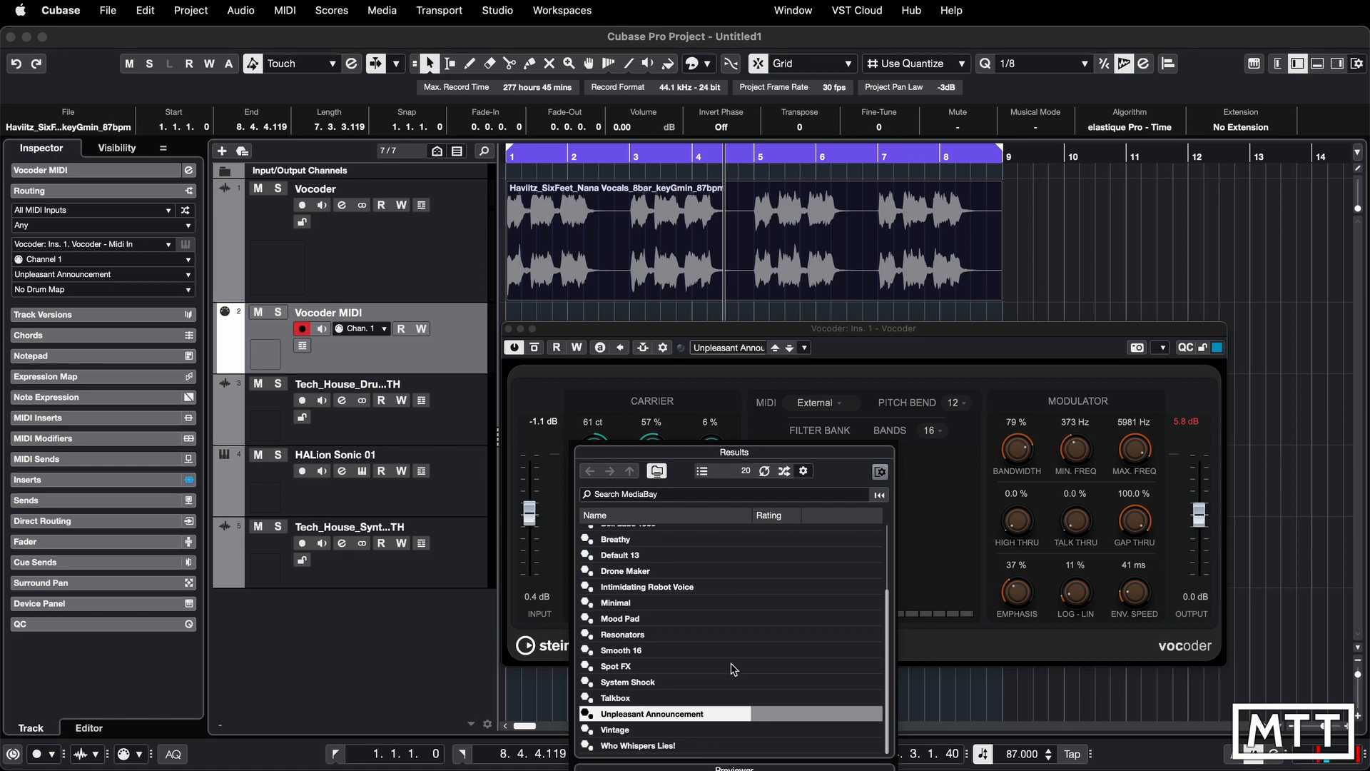
{"action": "scroll", "coordinate": [702, 588], "scroll_direction": "up", "scroll_amount": 3}
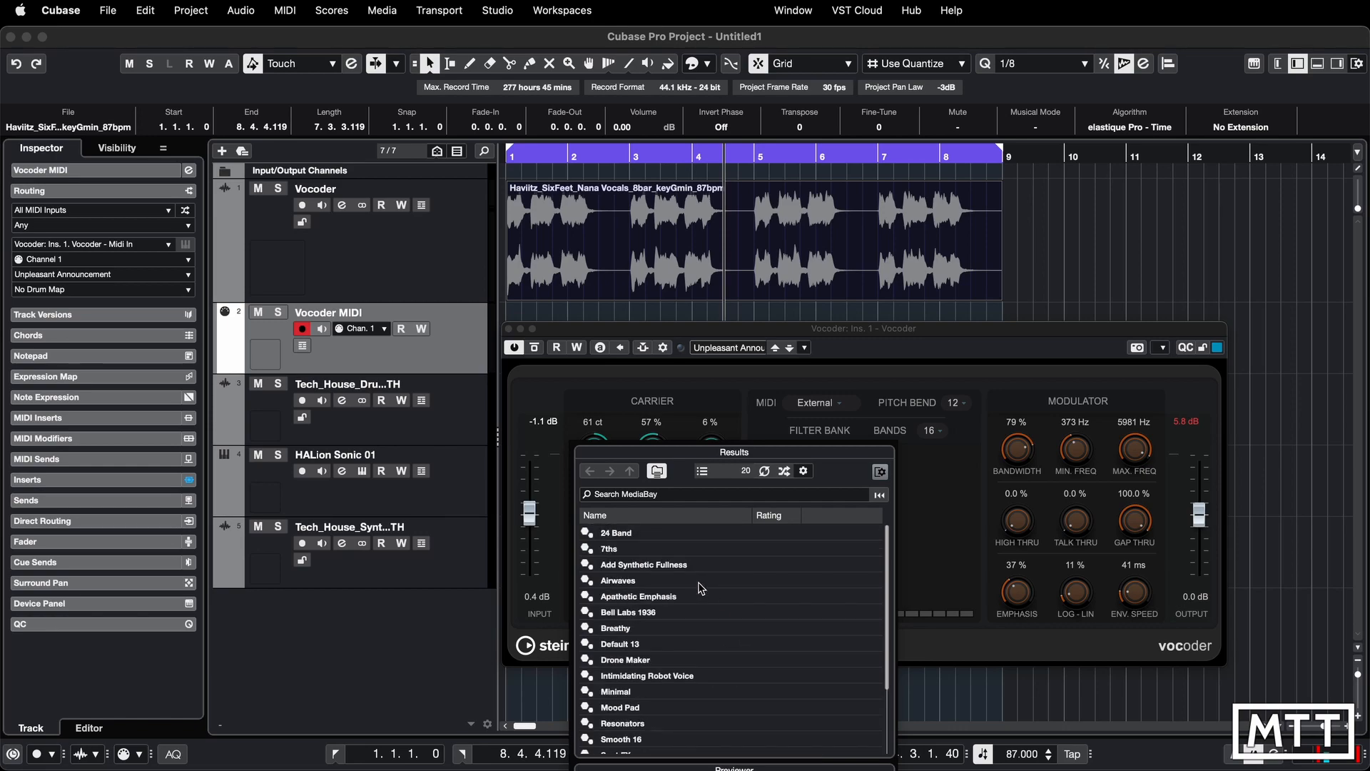
{"action": "left_click", "coordinate": [877, 365]}
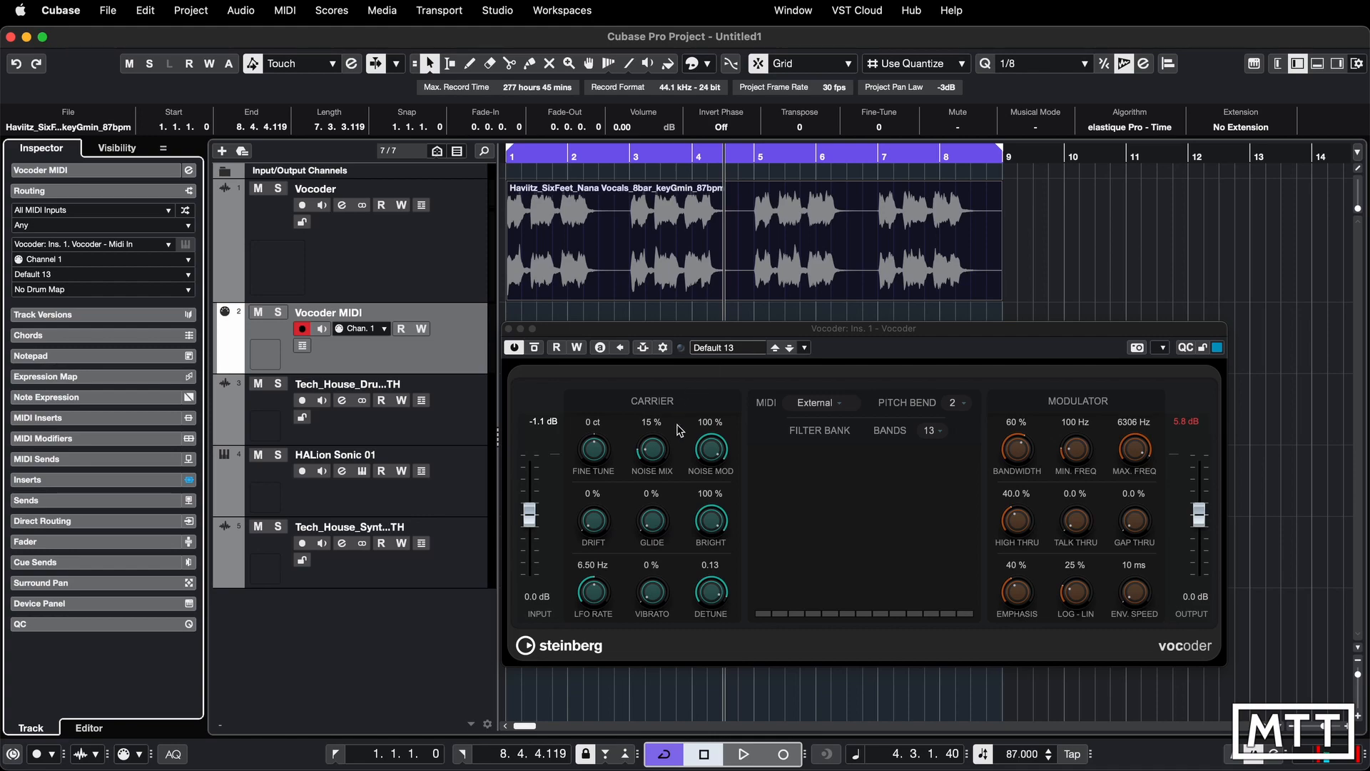
During playback, try the carrier's Noise Mix at 50%, set it to 31%, and lower Noise Modulation to 0%.
{"action": "key", "text": "space"}
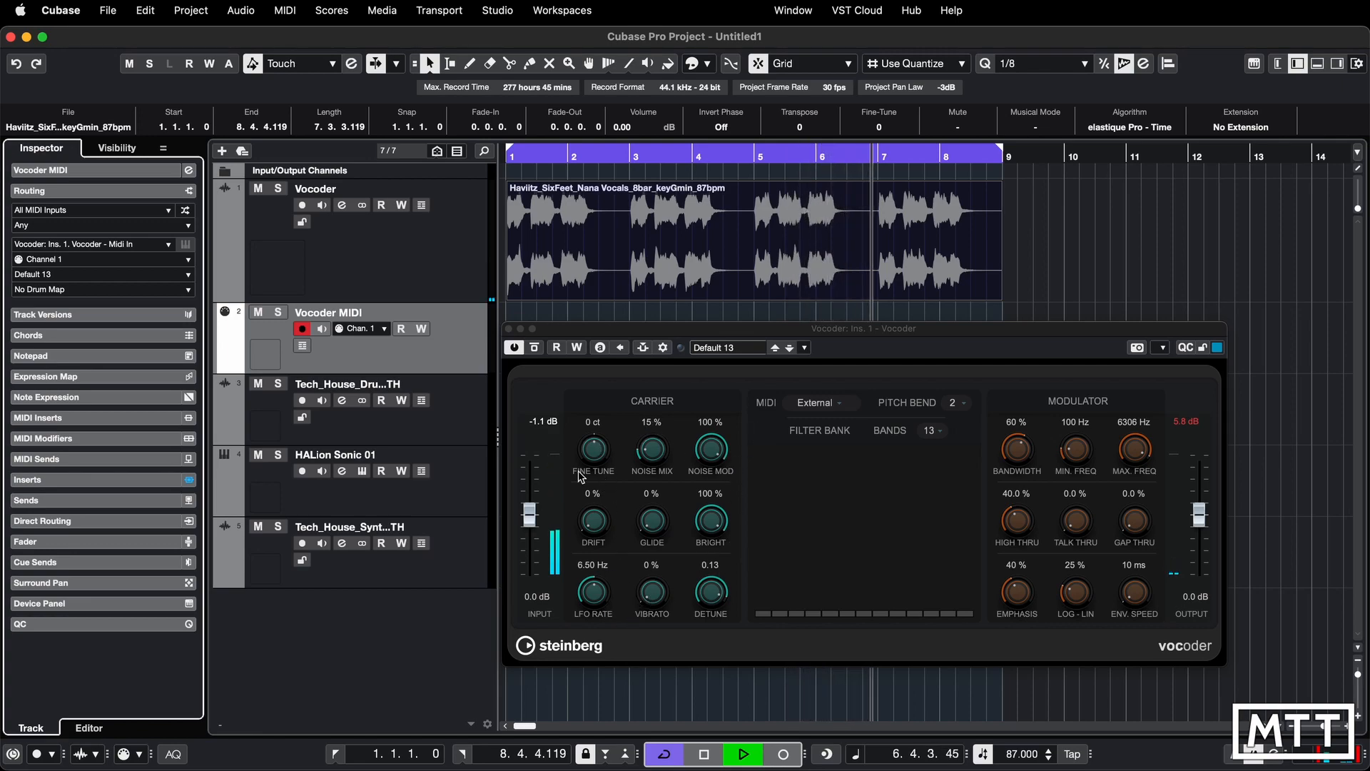
{"action": "left_click_drag", "start_coordinate": [579, 477], "coordinate": [597, 451]}
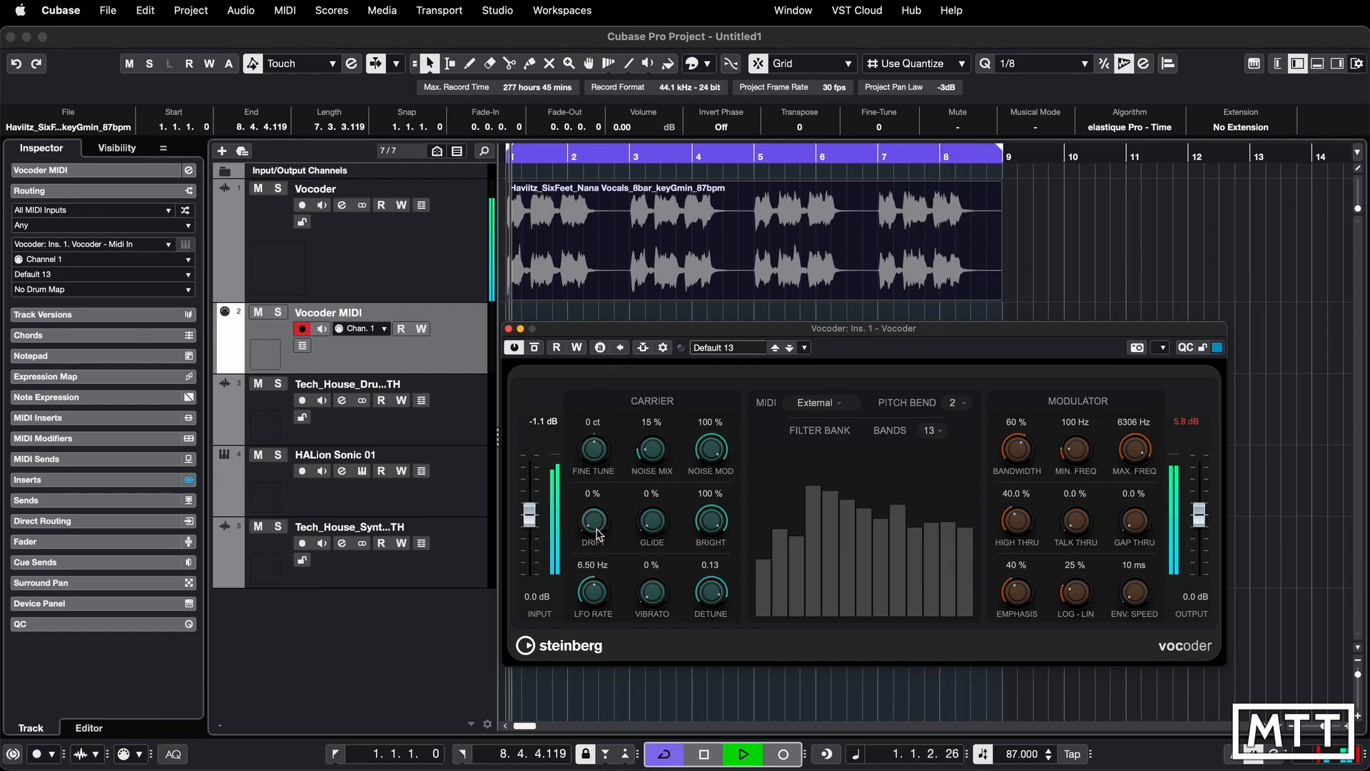
{"action": "left_click_drag", "start_coordinate": [651, 449], "coordinate": [658, 408]}
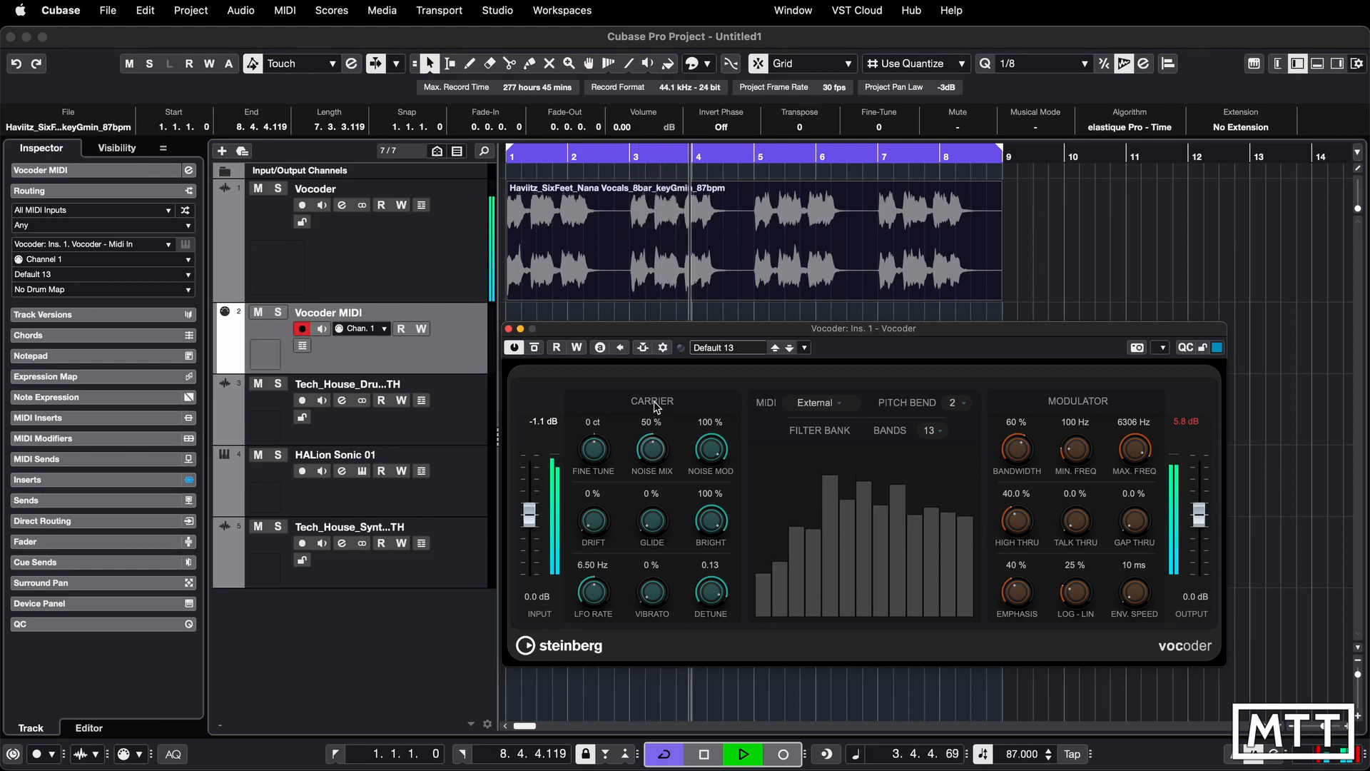
{"action": "left_click_drag", "start_coordinate": [657, 407], "coordinate": [650, 428]}
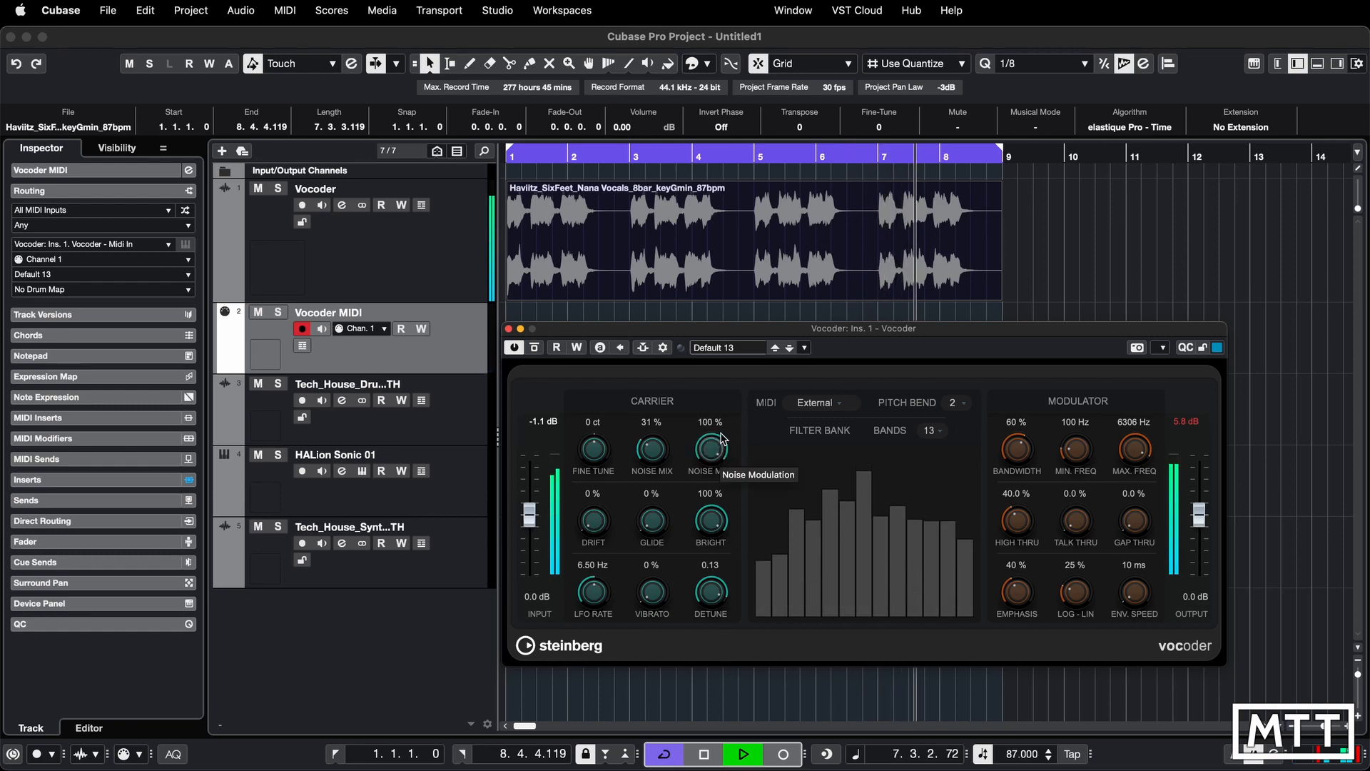
{"action": "left_click_drag", "start_coordinate": [719, 457], "coordinate": [719, 607]}
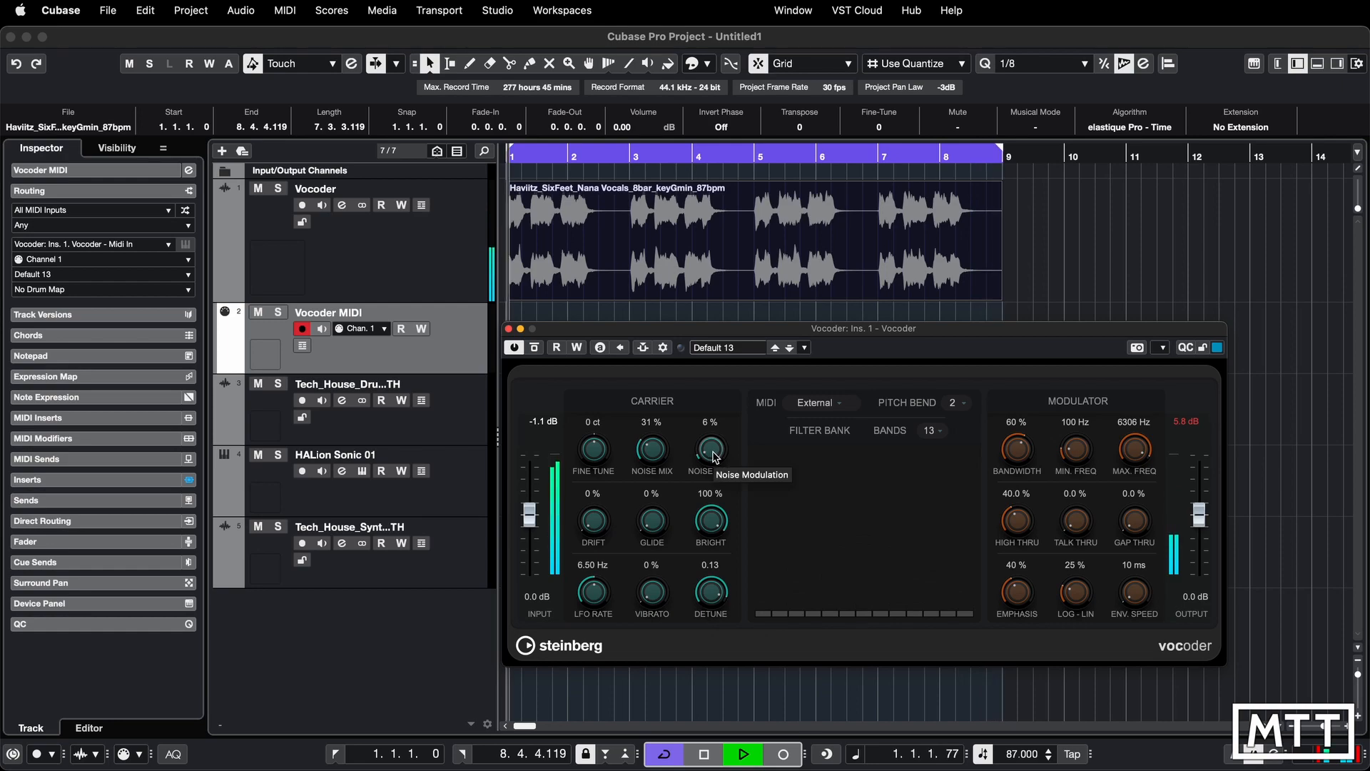
{"action": "left_click_drag", "start_coordinate": [715, 457], "coordinate": [729, 291]}
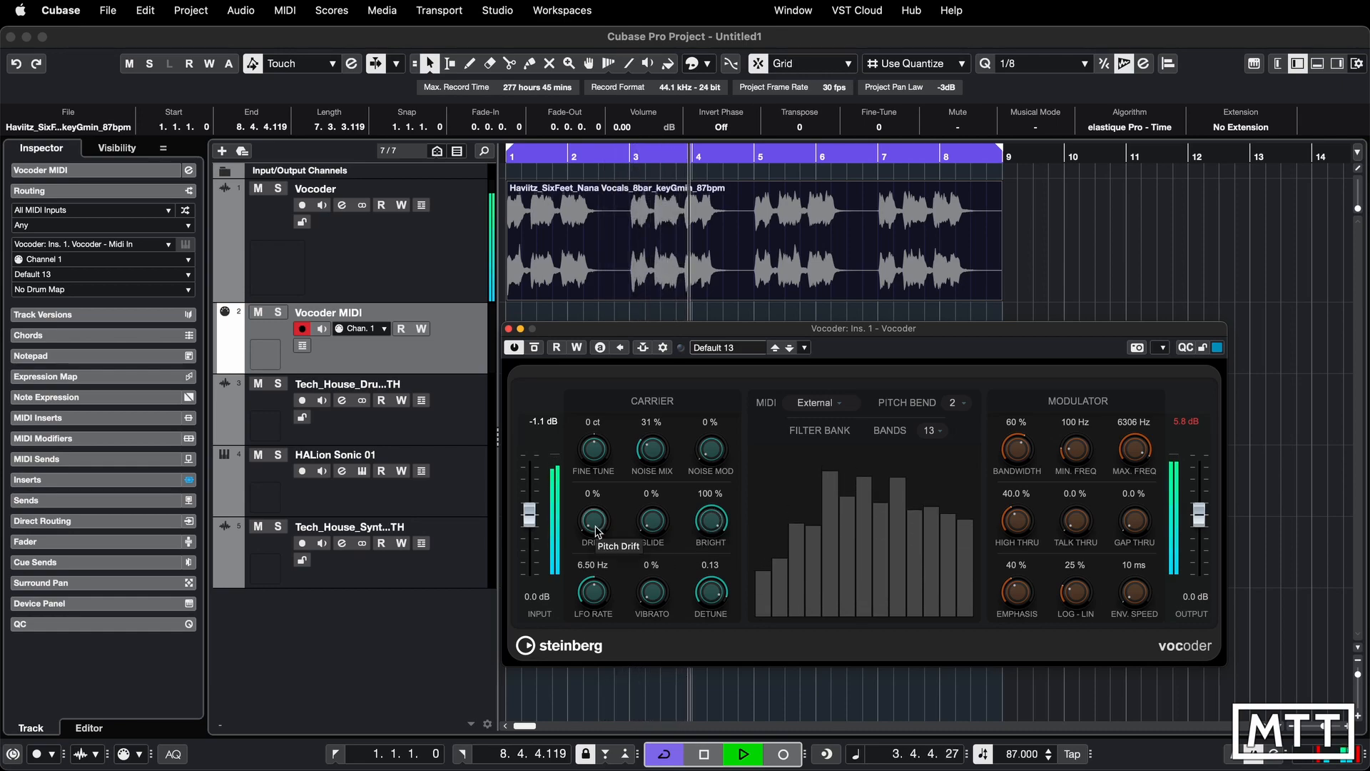
Audition the carrier's Drift and Glide at 100% each, return both to 0%, and stop playback.
{"action": "left_click_drag", "start_coordinate": [596, 532], "coordinate": [614, 368]}
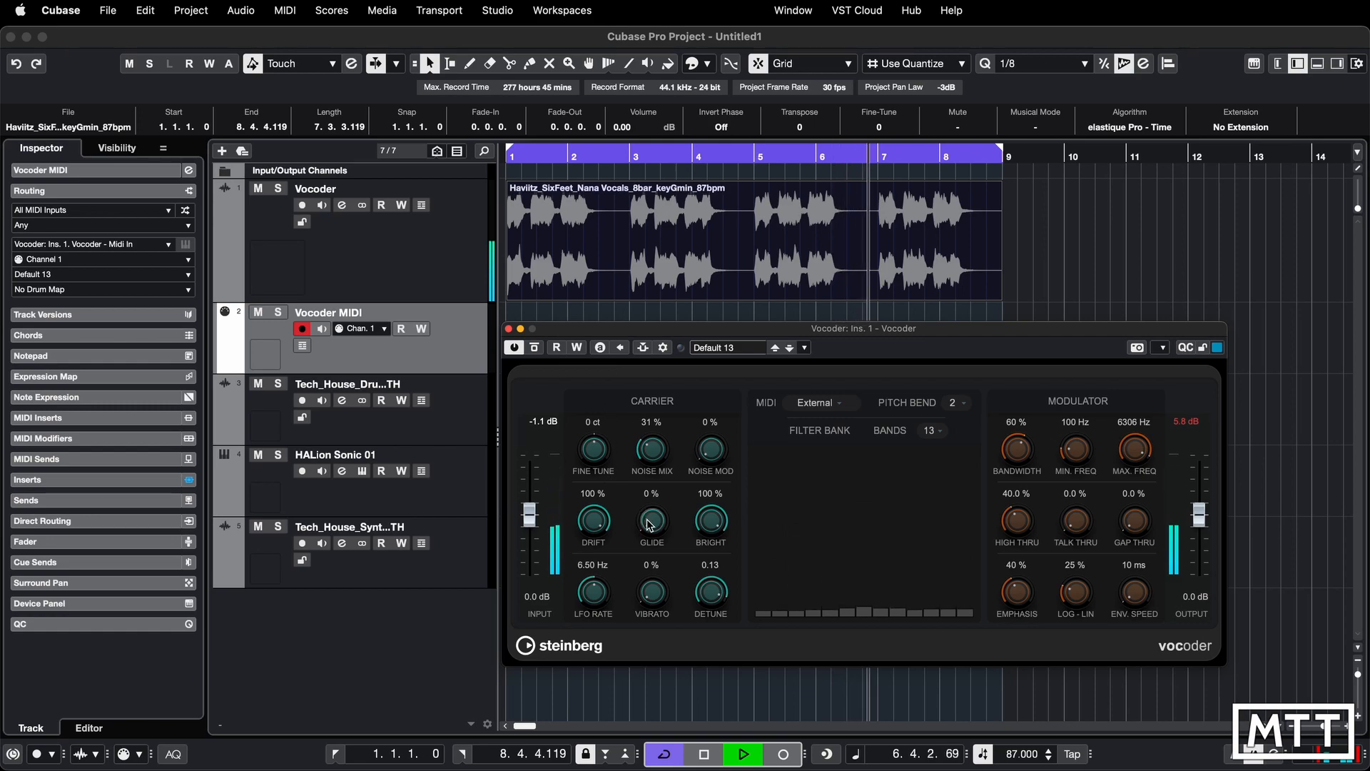
{"action": "left_click_drag", "start_coordinate": [593, 521], "coordinate": [597, 677]}
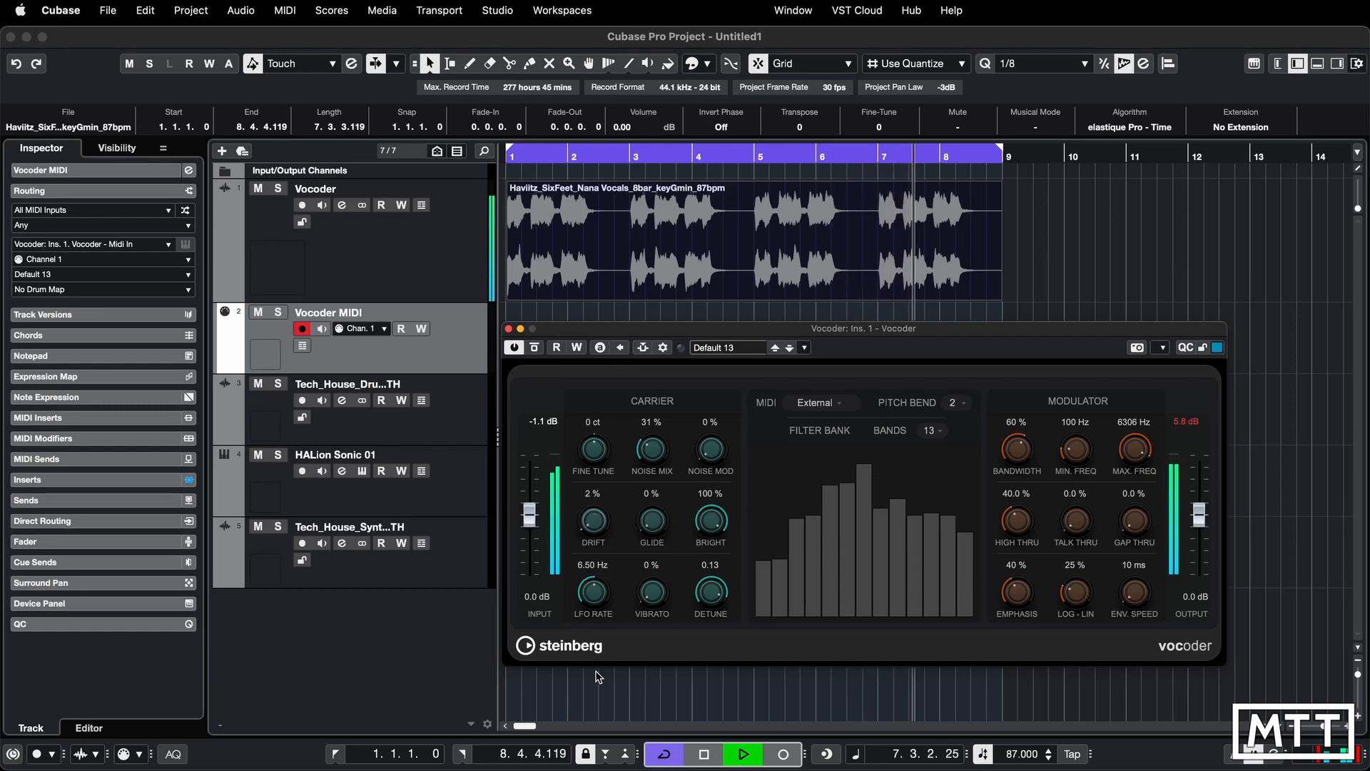
{"action": "left_click_drag", "start_coordinate": [671, 561], "coordinate": [670, 282]}
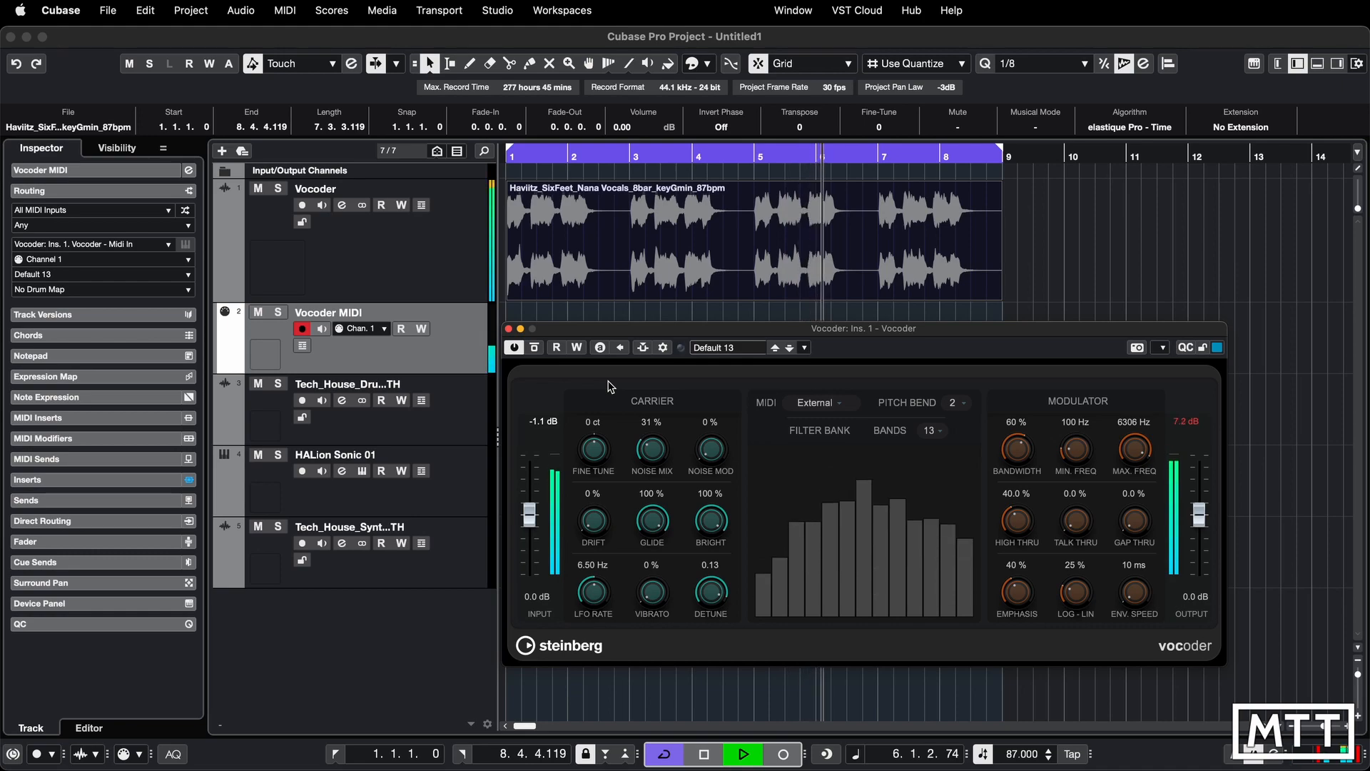
{"action": "key", "text": "space"}
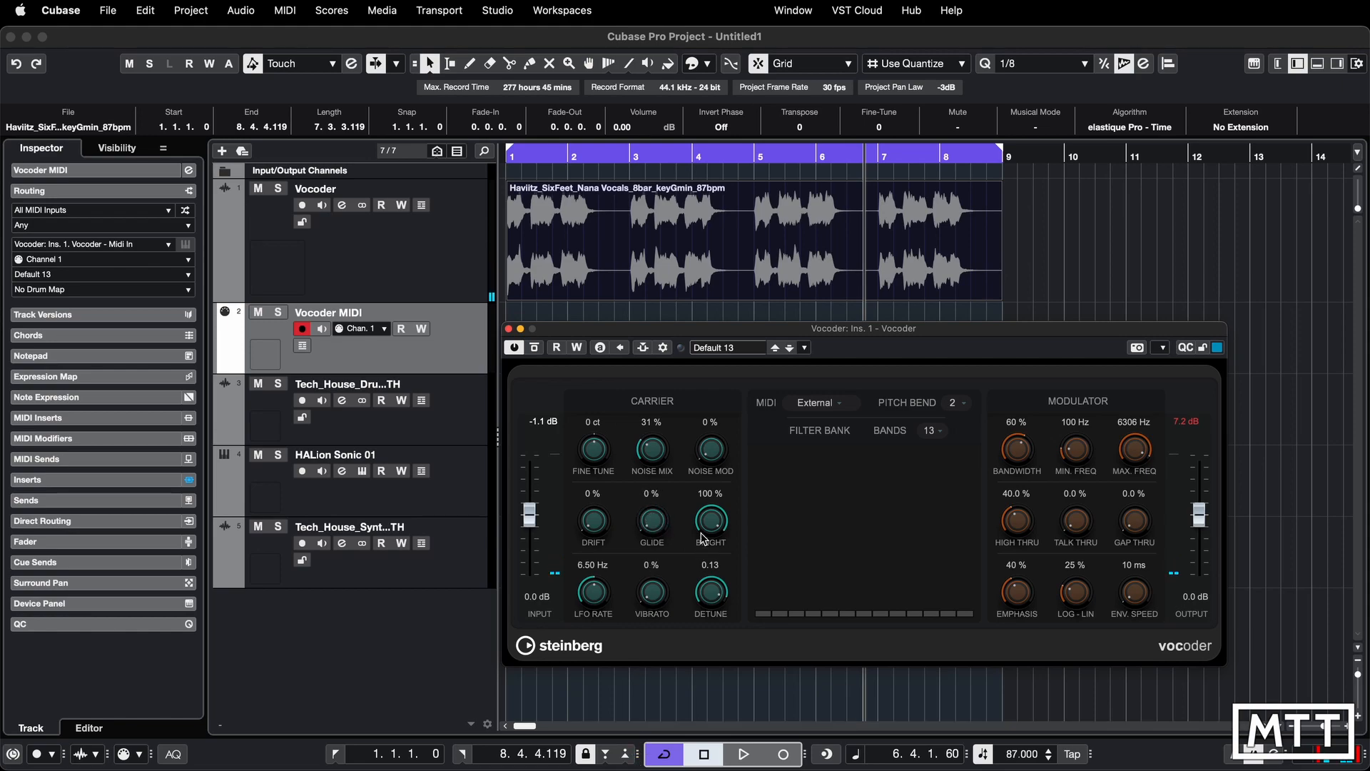
Play the project, try Bright at 0%, lower Noise Mix to 0%, and raise Bright to 59%.
{"action": "key", "text": "space"}
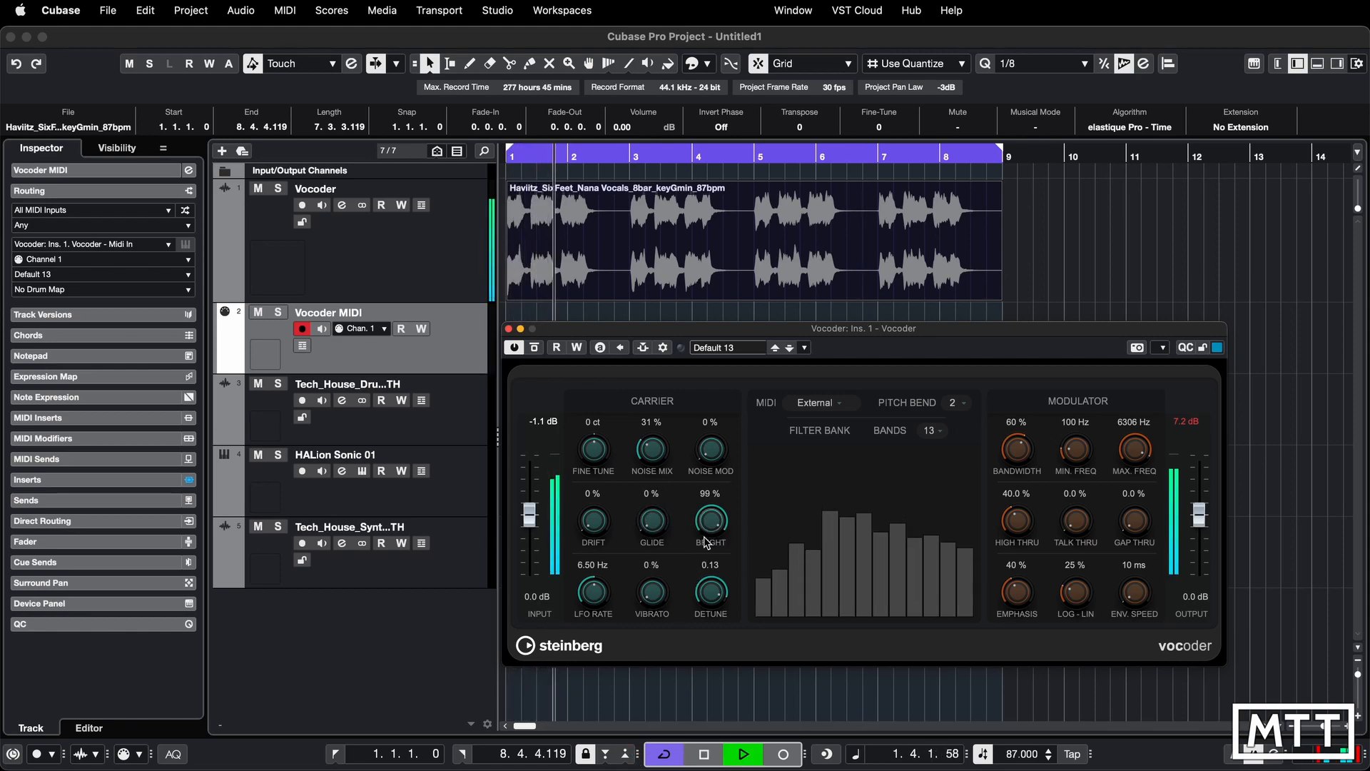
{"action": "left_click_drag", "start_coordinate": [705, 542], "coordinate": [719, 703]}
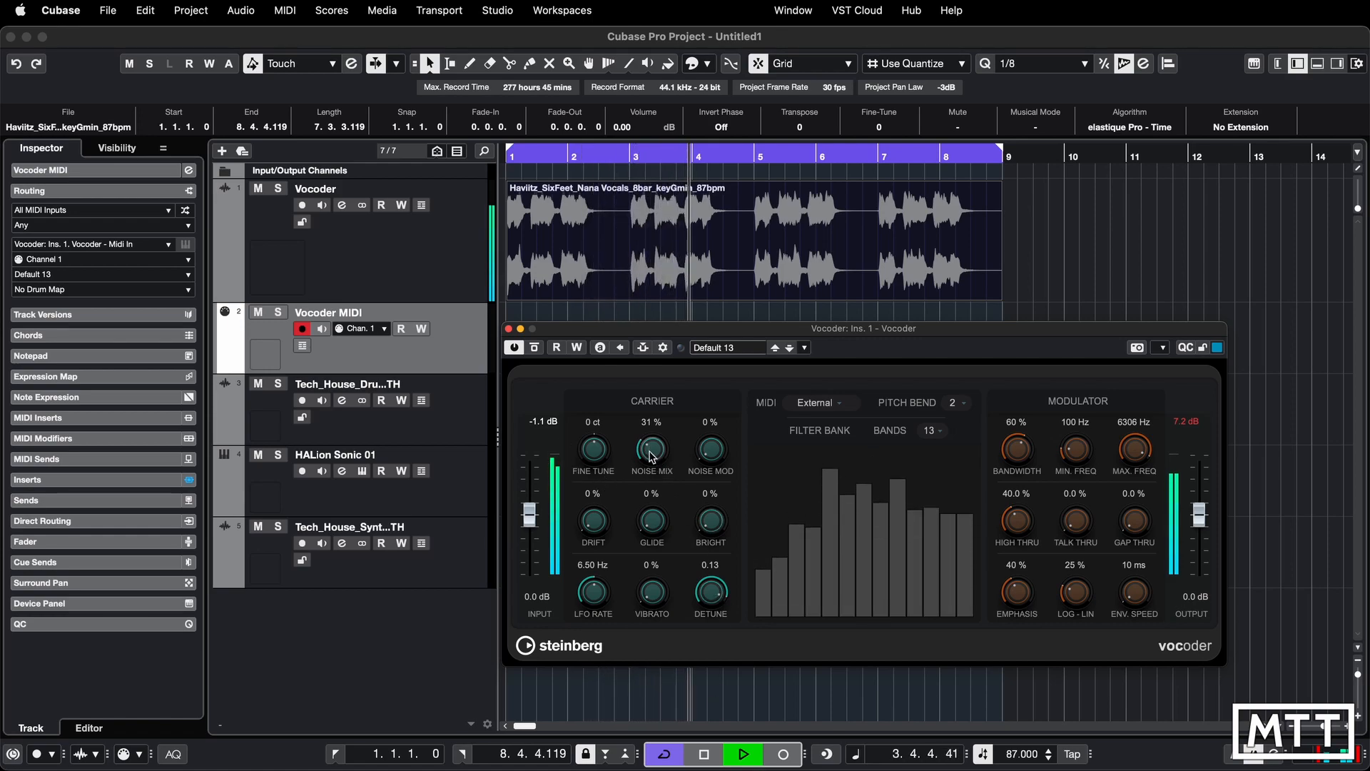
{"action": "left_click_drag", "start_coordinate": [651, 453], "coordinate": [707, 492]}
{"action": "left_click_drag", "start_coordinate": [709, 424], "coordinate": [709, 386]}
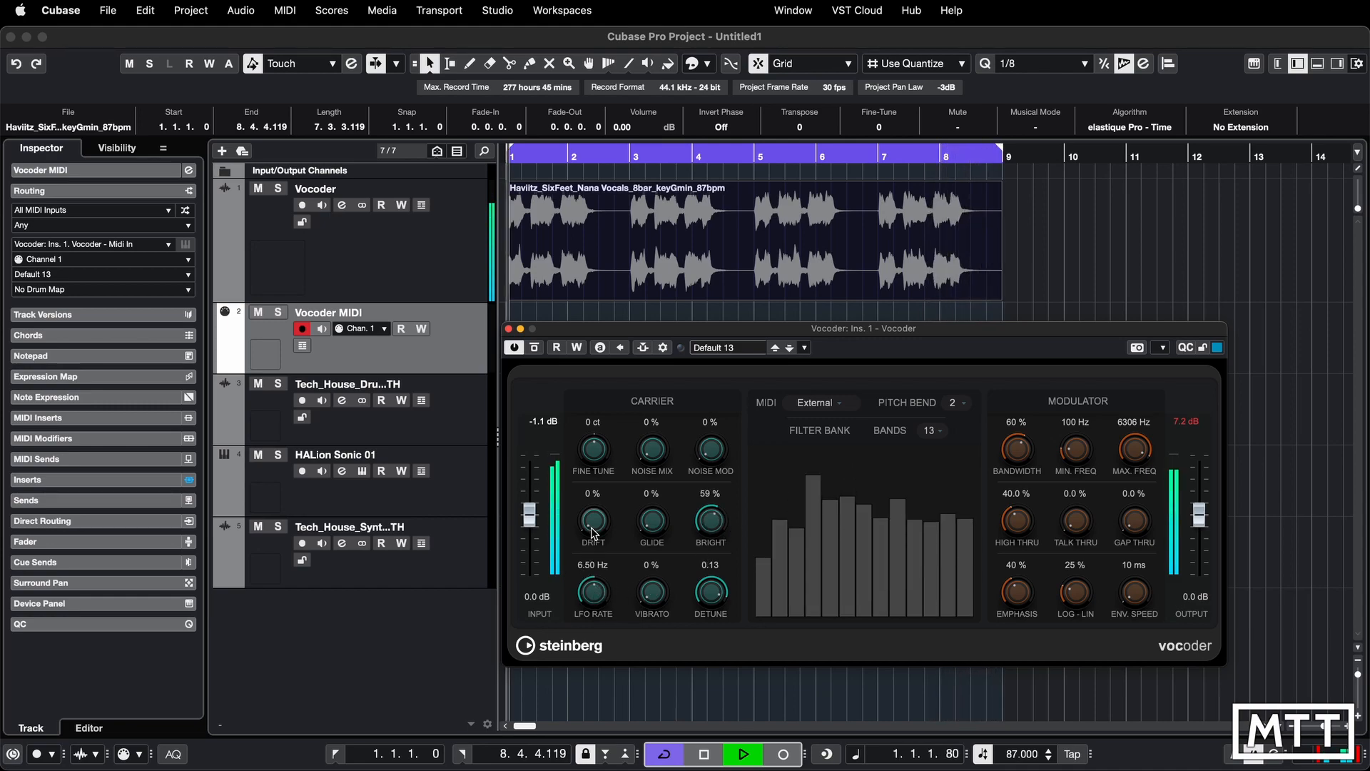
Audition Drift at 100% with the LFO Rate at 21.91 Hz and 1.00 Hz, and reset Drift to 0%.
{"action": "left_click_drag", "start_coordinate": [590, 603], "coordinate": [591, 488]}
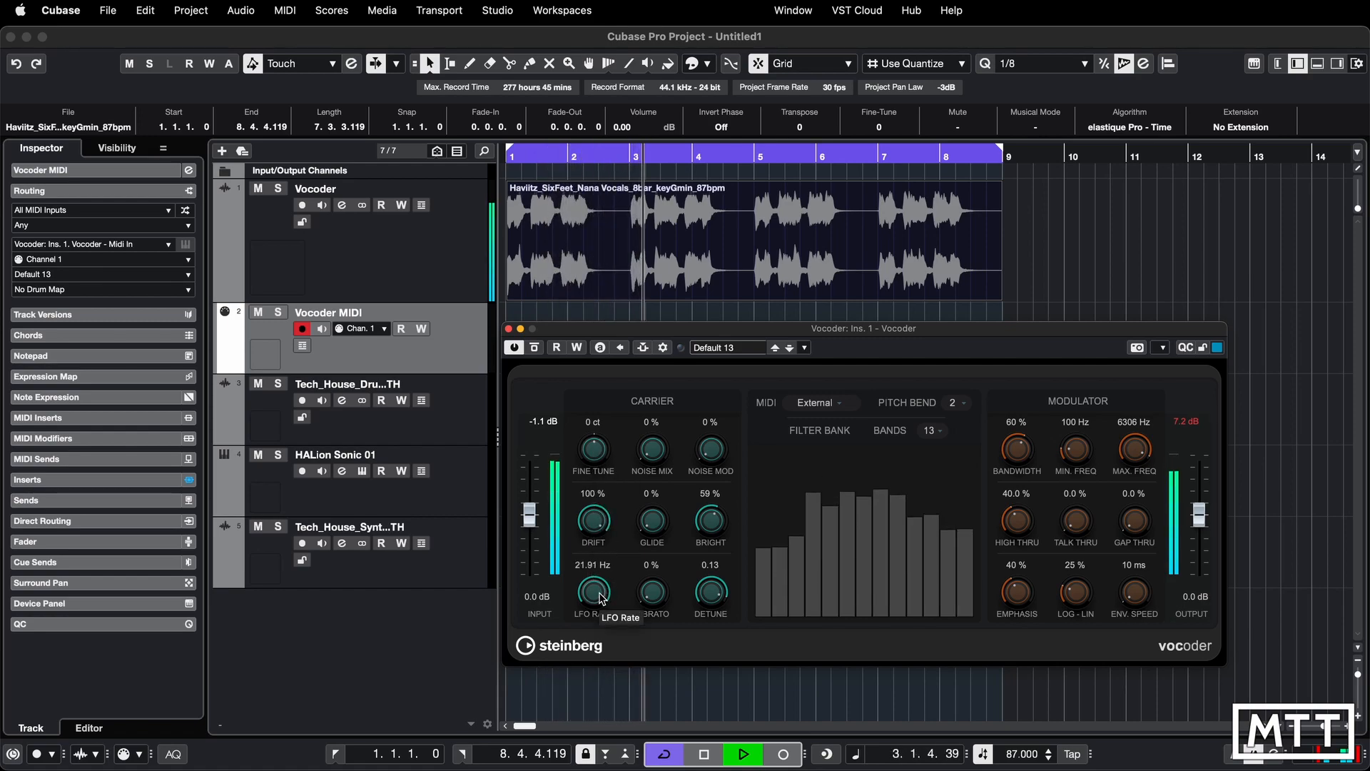
{"action": "left_click_drag", "start_coordinate": [601, 598], "coordinate": [589, 722]}
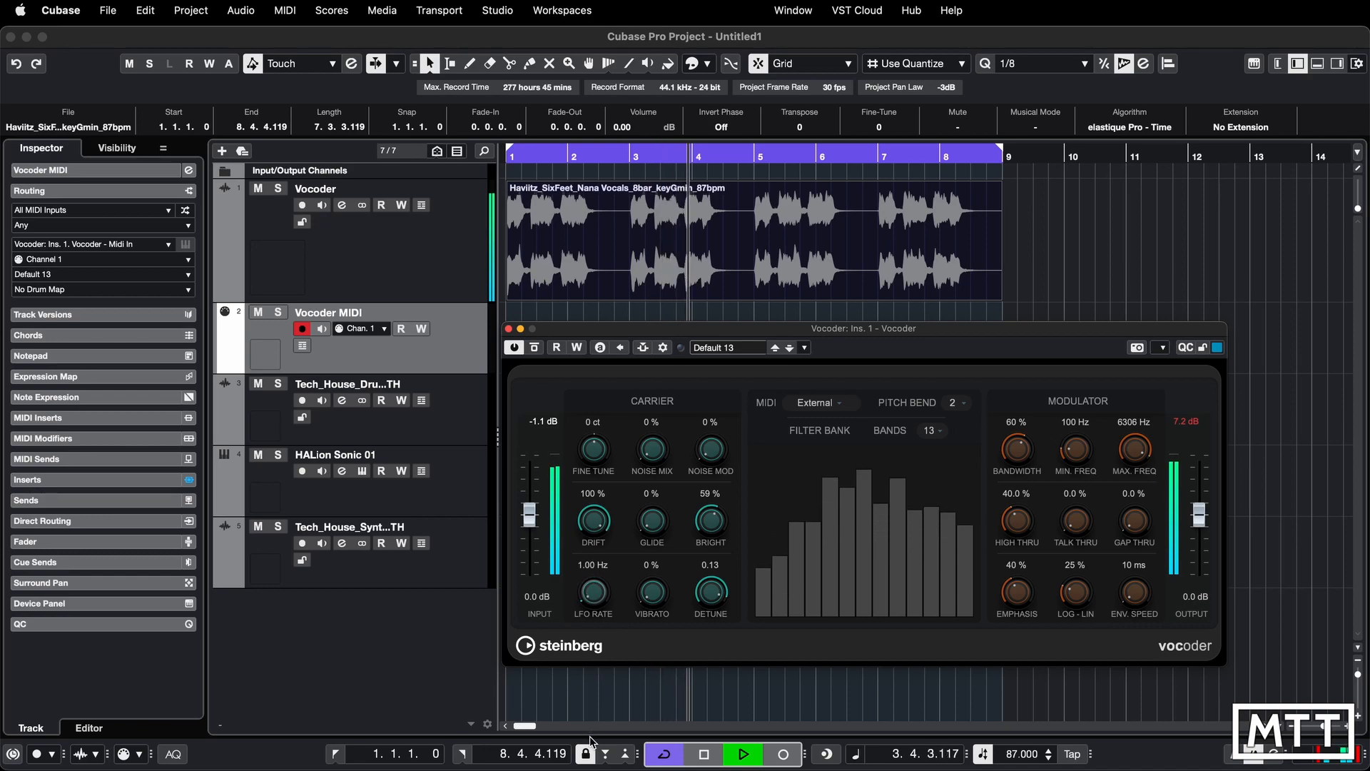
{"action": "mouse_move", "coordinate": [592, 520]}
{"action": "left_mouse_down"}
{"action": "mouse_move", "coordinate": [589, 618]}
{"action": "mouse_move", "coordinate": [597, 516]}
{"action": "left_mouse_up"}
Raise Vibrato to 65% and compare LFO Rates of 2.72 Hz, 1.60 Hz and 8.27 Hz during playback.
{"action": "left_click_drag", "start_coordinate": [650, 588], "coordinate": [658, 496]}
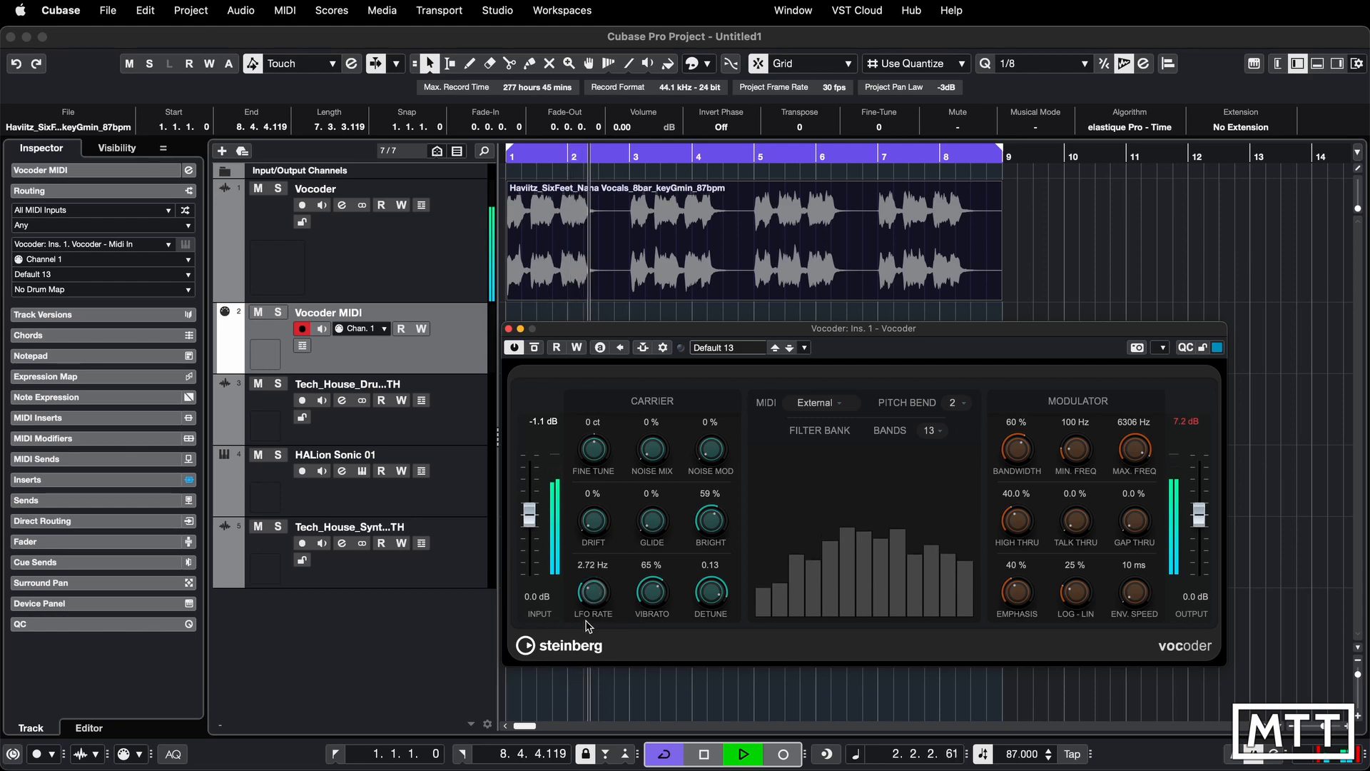
{"action": "mouse_move", "coordinate": [587, 626]}
{"action": "left_mouse_down"}
{"action": "mouse_move", "coordinate": [584, 645]}
{"action": "mouse_move", "coordinate": [587, 627]}
{"action": "left_mouse_up"}
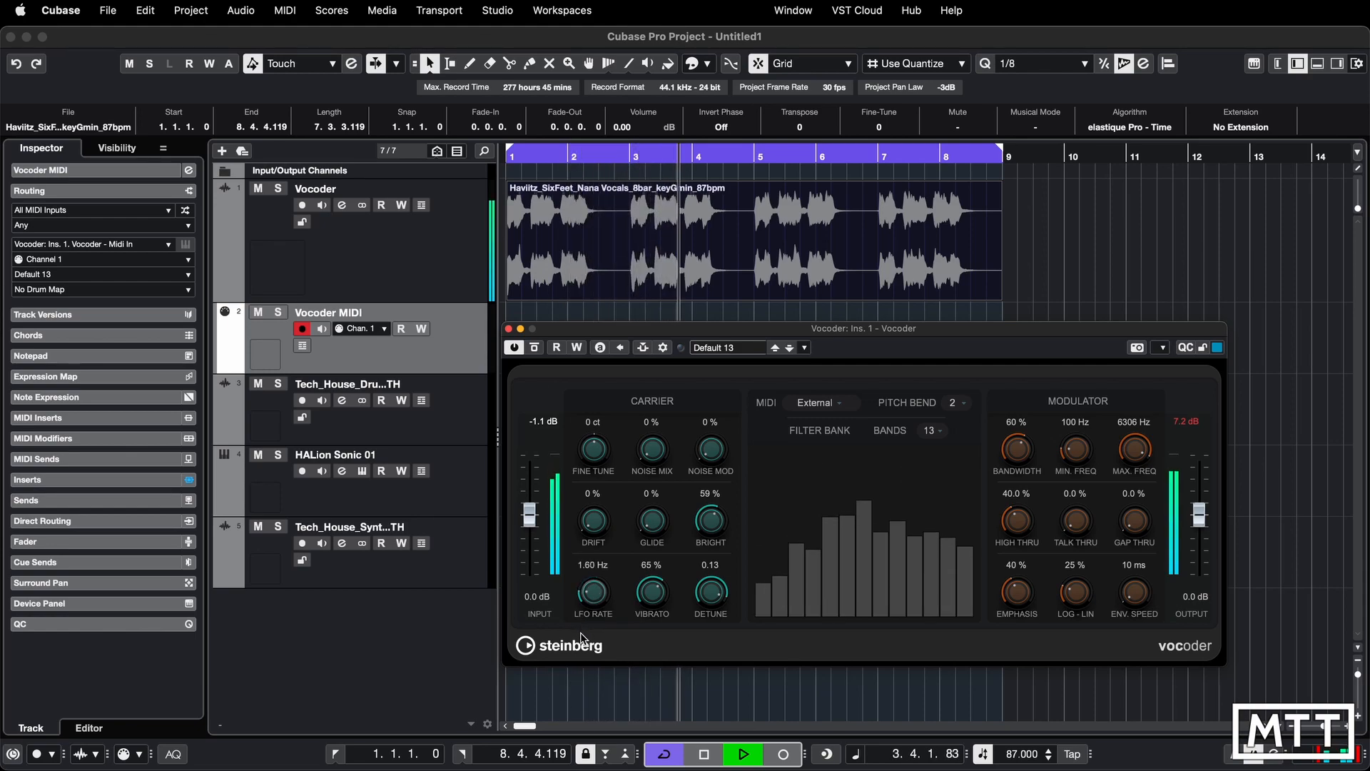
{"action": "left_click_drag", "start_coordinate": [587, 579], "coordinate": [595, 508]}
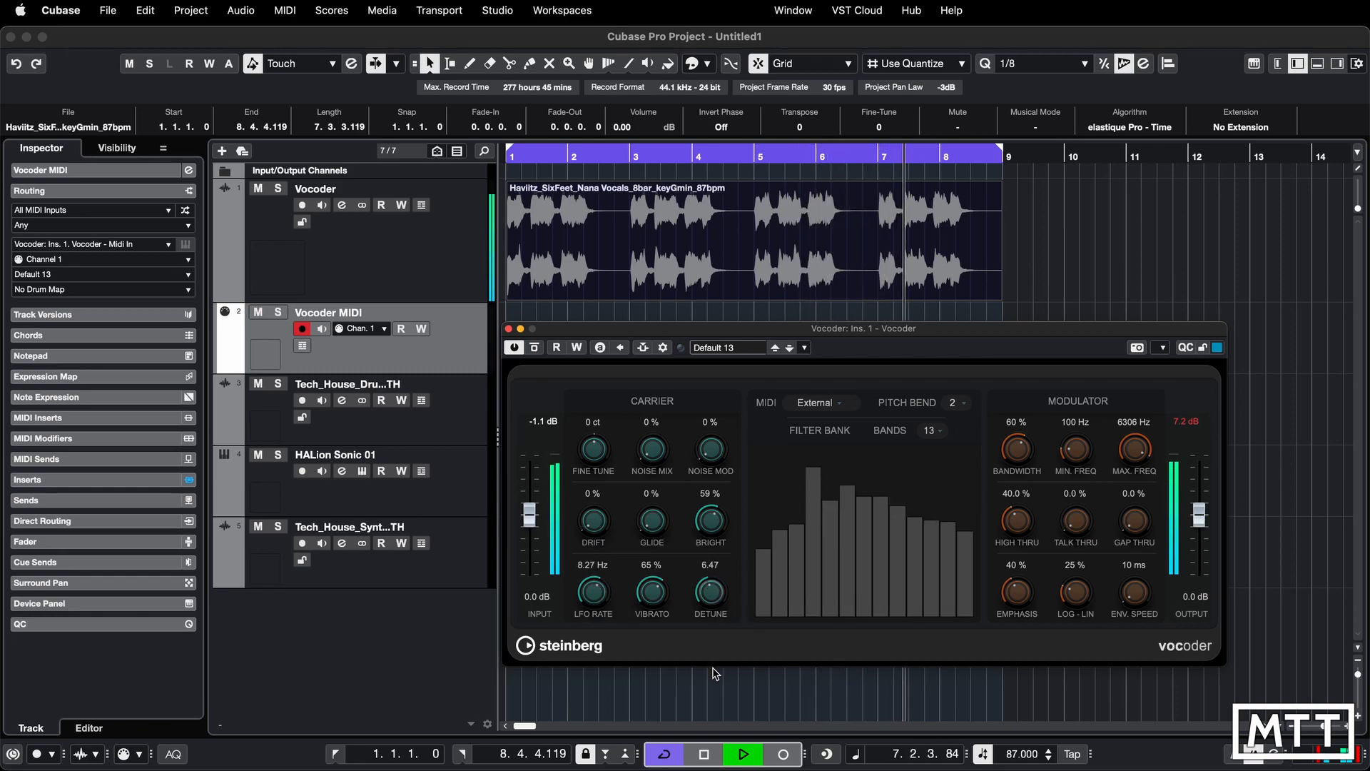
Try Detune at 7.93 and 5.00, and set it to -0.00 with Vibrato at 0% and LFO Rate at 1.00 Hz.
{"action": "left_click_drag", "start_coordinate": [713, 662], "coordinate": [724, 728]}
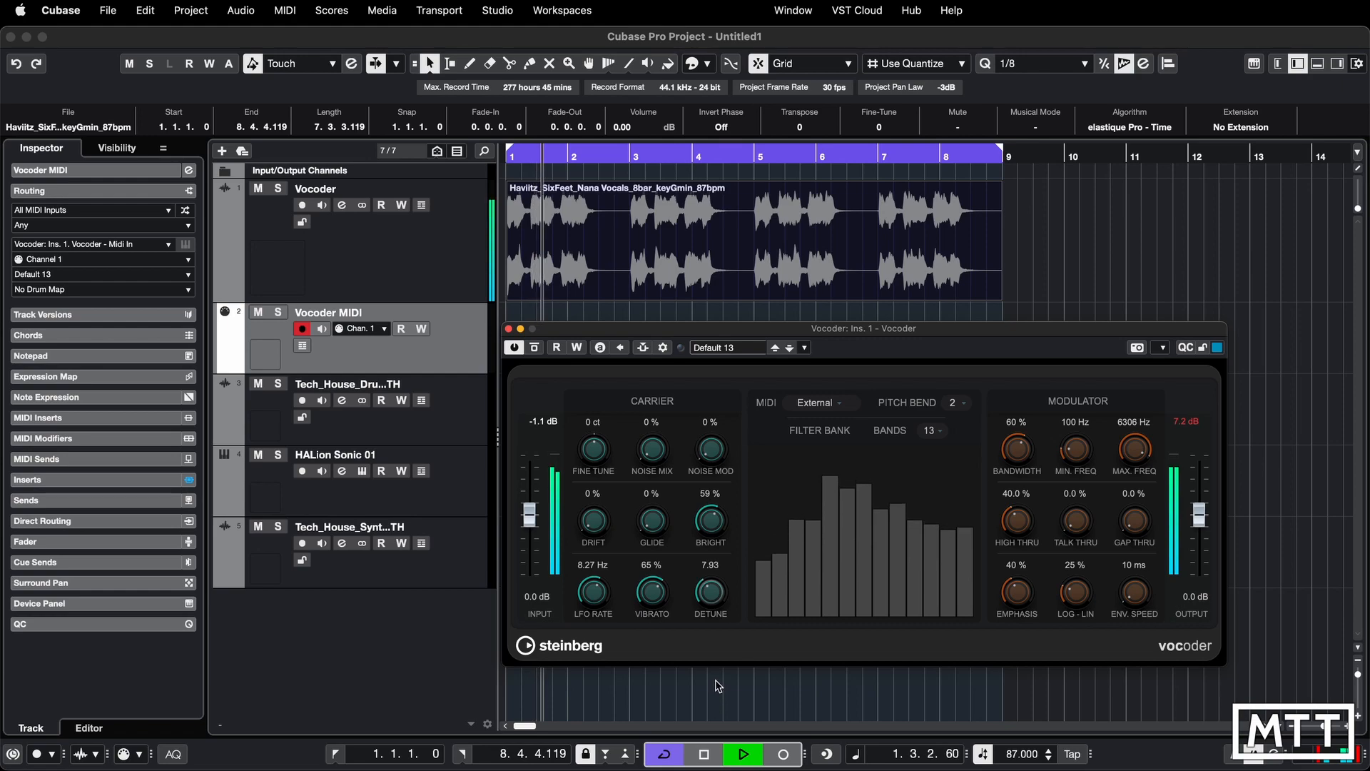
{"action": "left_click_drag", "start_coordinate": [717, 665], "coordinate": [717, 662]}
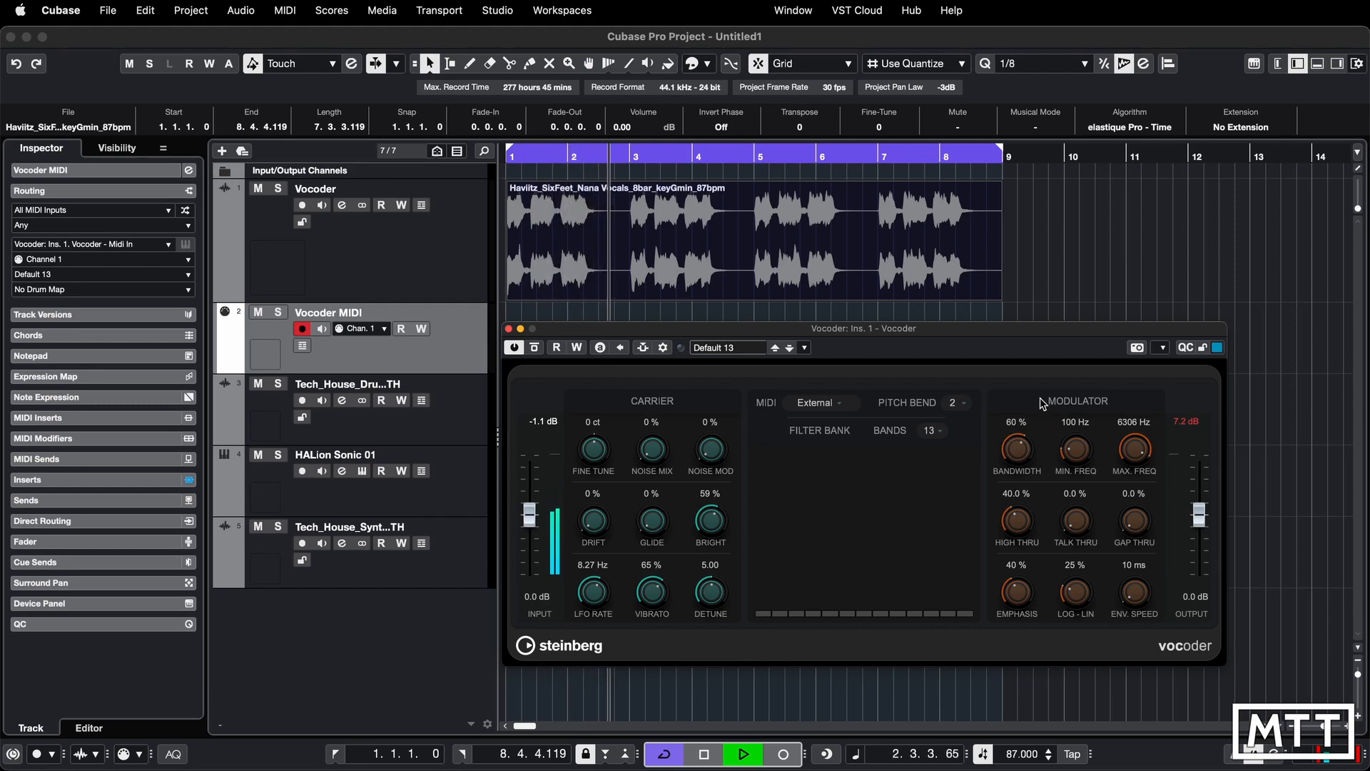
{"action": "left_click", "coordinate": [601, 216]}
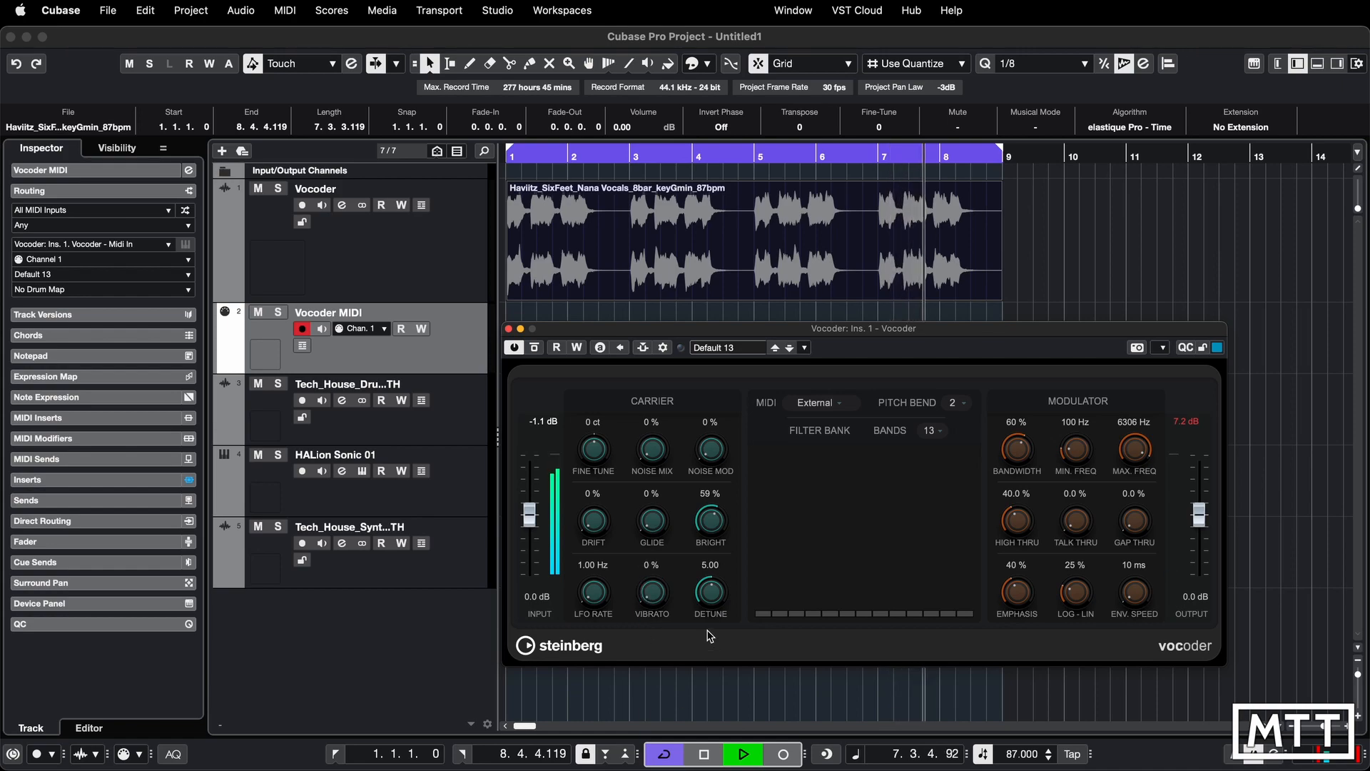
{"action": "left_click_drag", "start_coordinate": [714, 589], "coordinate": [709, 562]}
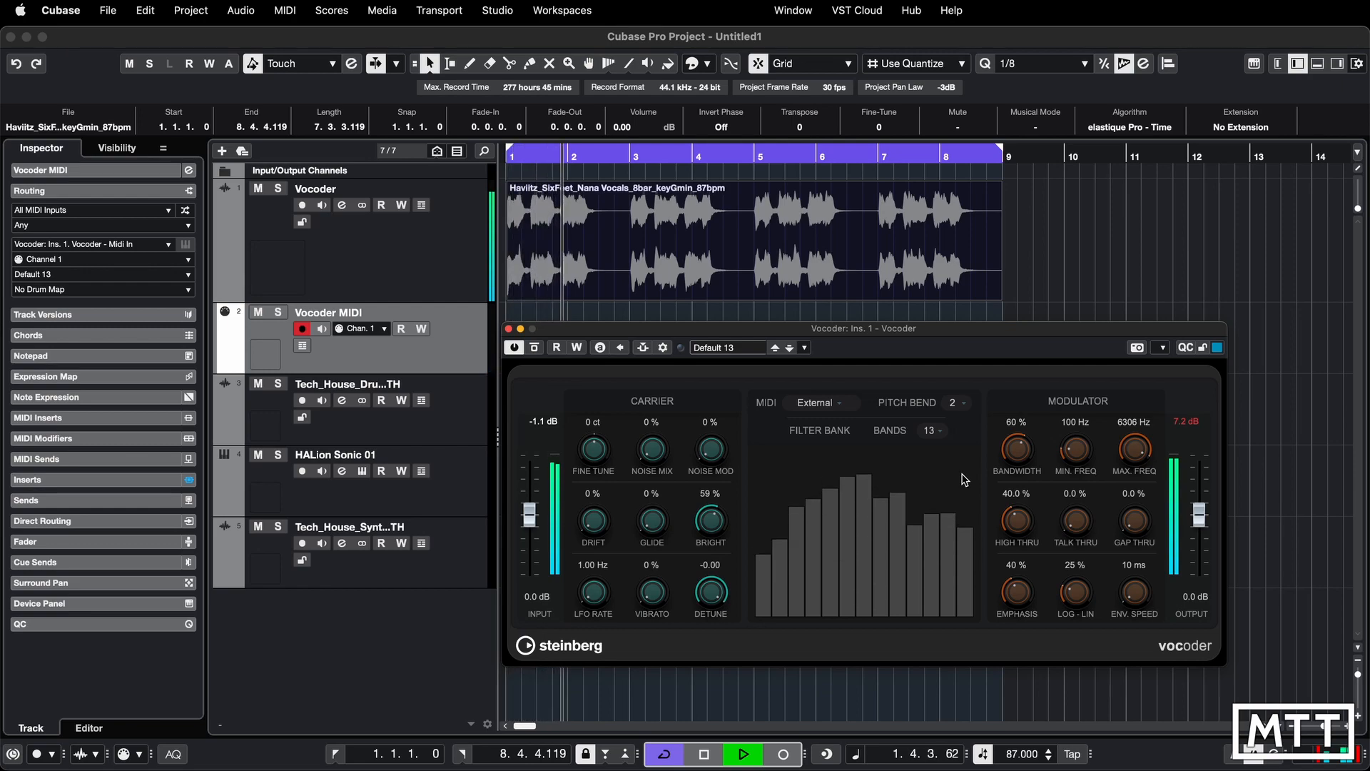
Compare the modulator's Bandwidth at 100% and 38% during playback, and leave it at 100%.
{"action": "left_click_drag", "start_coordinate": [1025, 453], "coordinate": [1021, 366]}
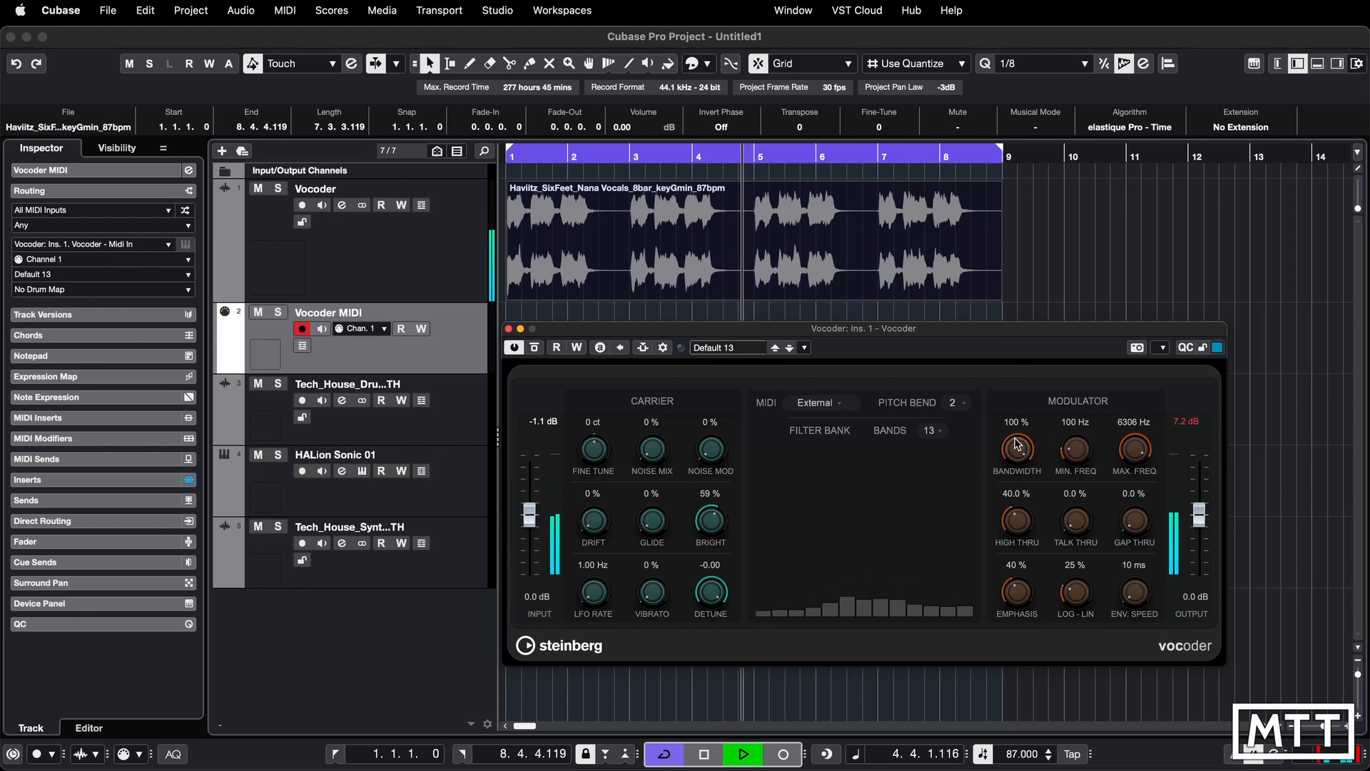
{"action": "left_click_drag", "start_coordinate": [1017, 445], "coordinate": [1017, 526]}
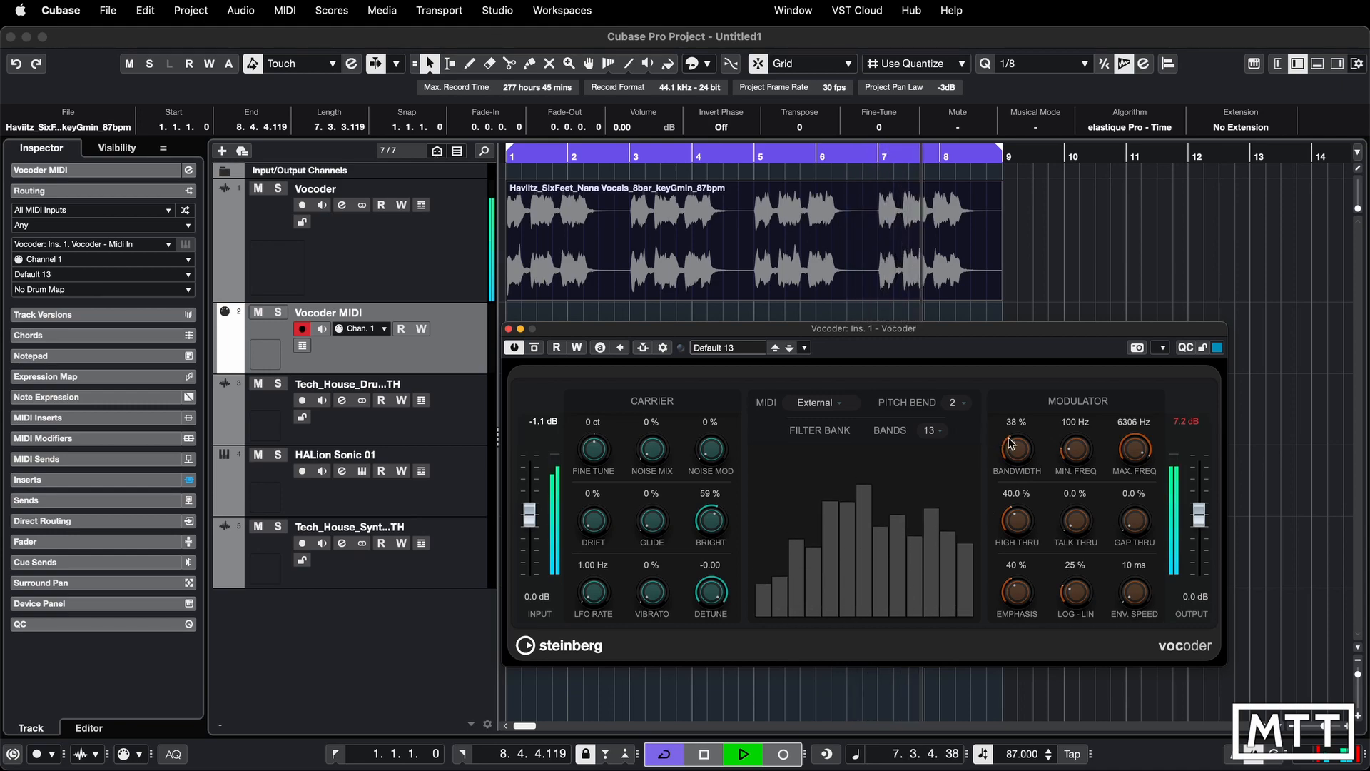
{"action": "left_click_drag", "start_coordinate": [1017, 448], "coordinate": [1012, 297]}
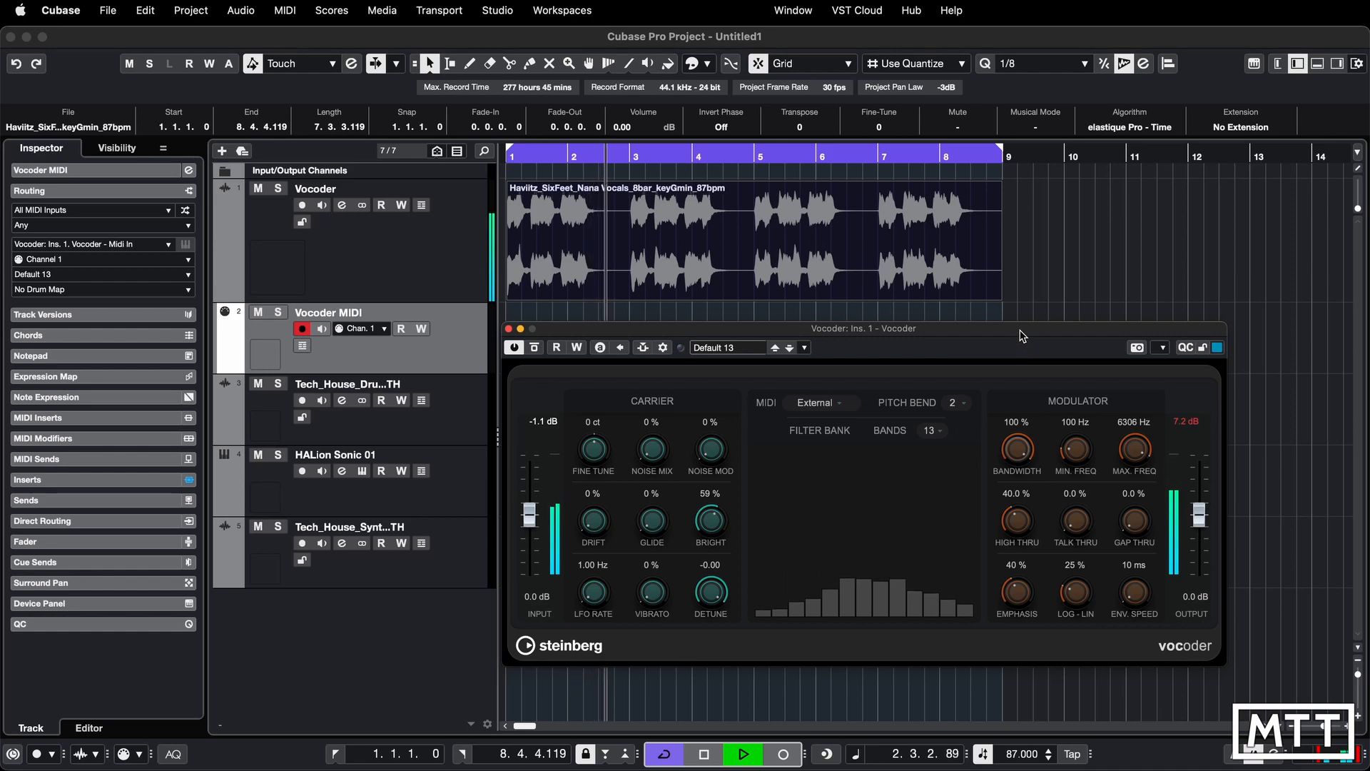
Set the modulator's Bandwidth to 54% and compare Min. Freq at 8000 Hz, 1919 Hz and 244 Hz, leaving it at 192 Hz.
{"action": "left_click_drag", "start_coordinate": [1021, 335], "coordinate": [1087, 362]}
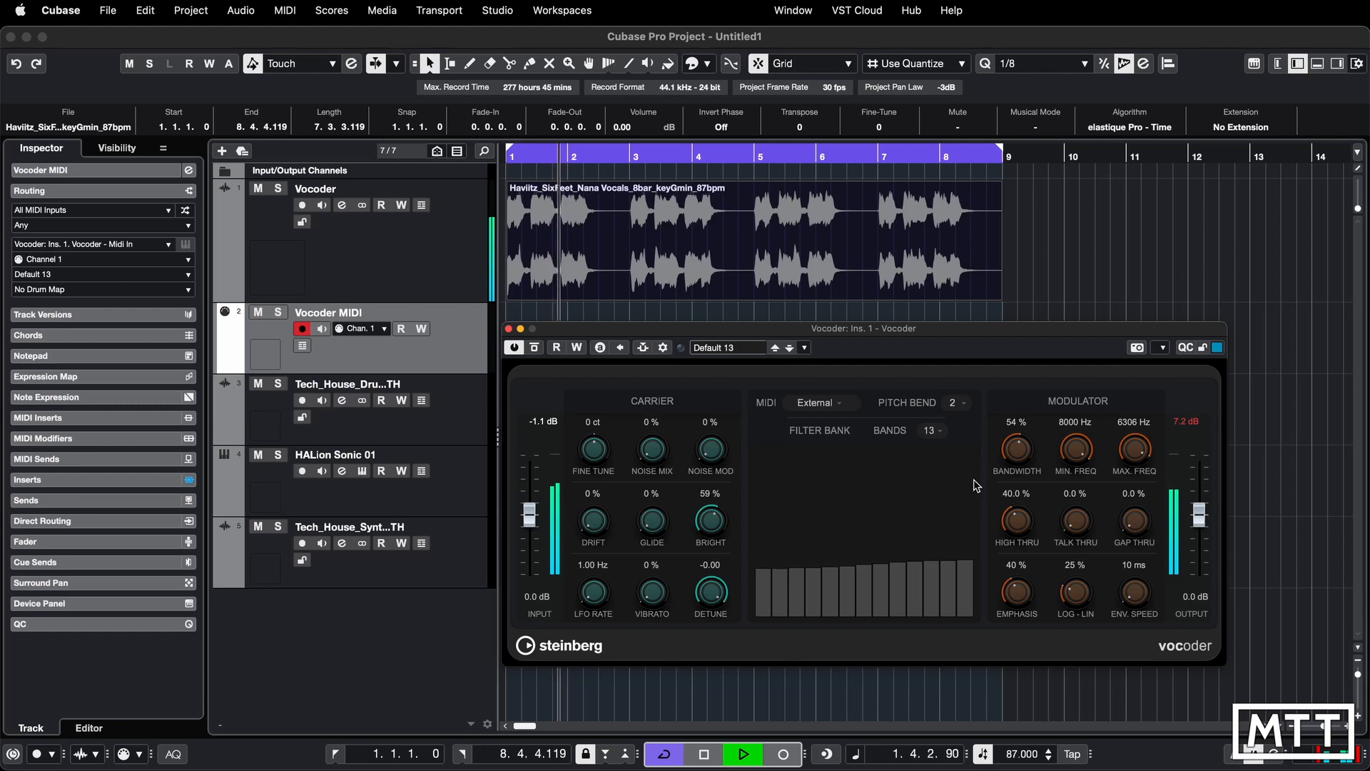
{"action": "left_click_drag", "start_coordinate": [1088, 448], "coordinate": [1076, 477]}
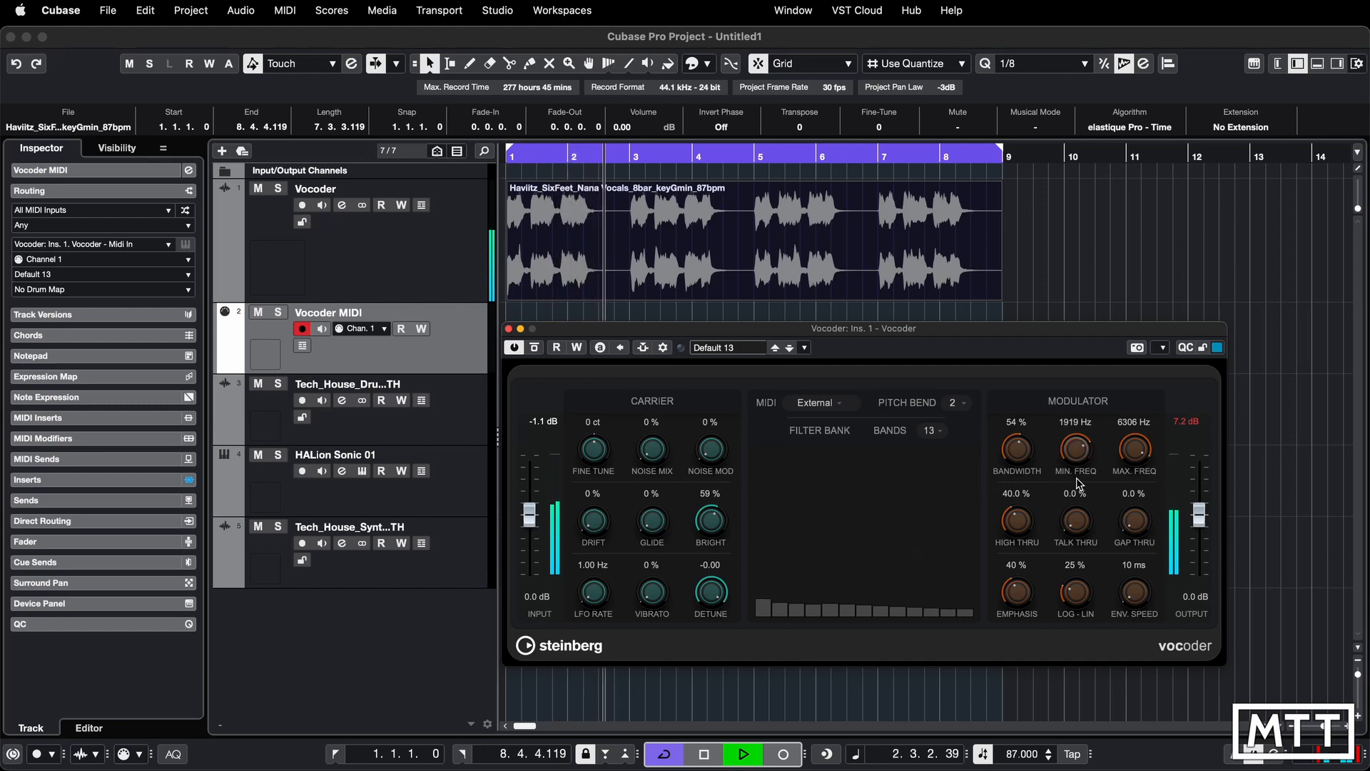
{"action": "mouse_move", "coordinate": [1075, 528]}
{"action": "left_mouse_down"}
{"action": "mouse_move", "coordinate": [1084, 605]}
{"action": "mouse_move", "coordinate": [1079, 551]}
{"action": "left_mouse_up"}
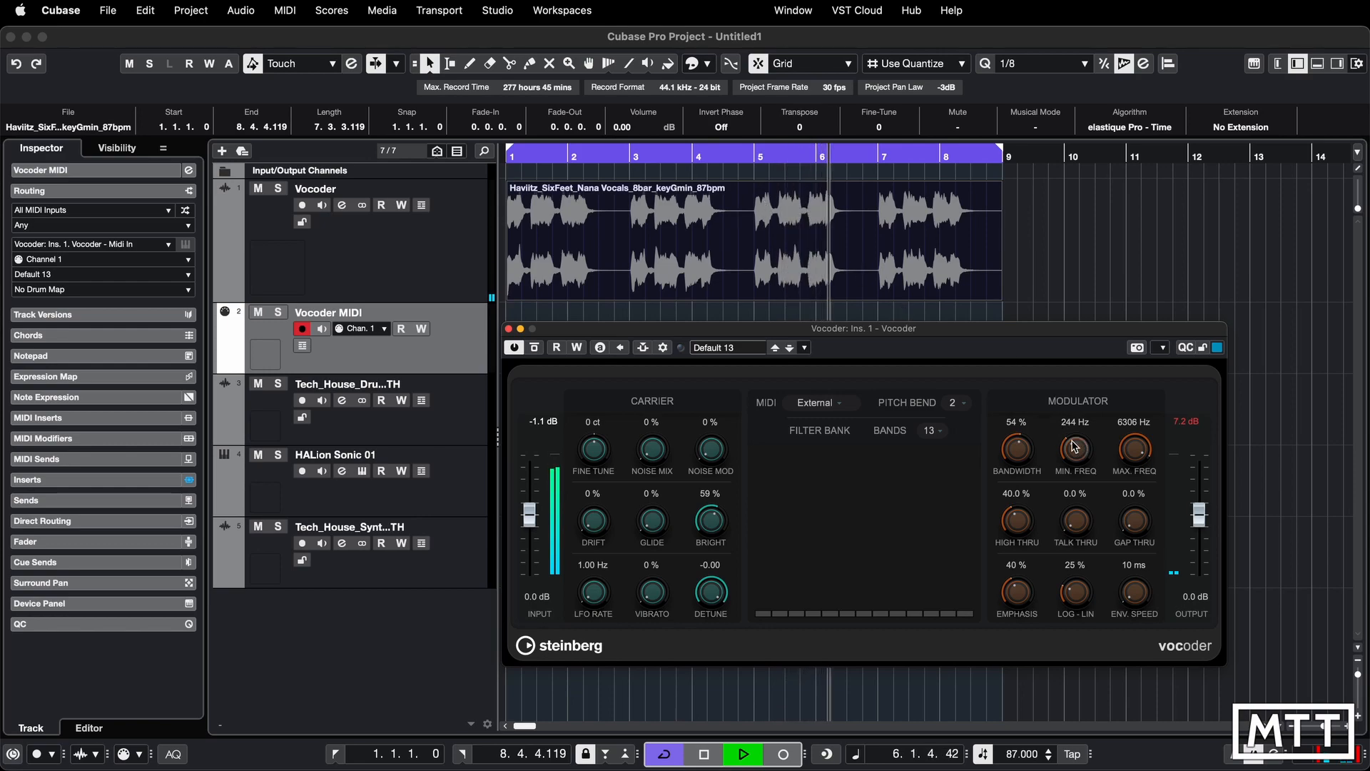
{"action": "left_click_drag", "start_coordinate": [1075, 447], "coordinate": [1136, 429]}
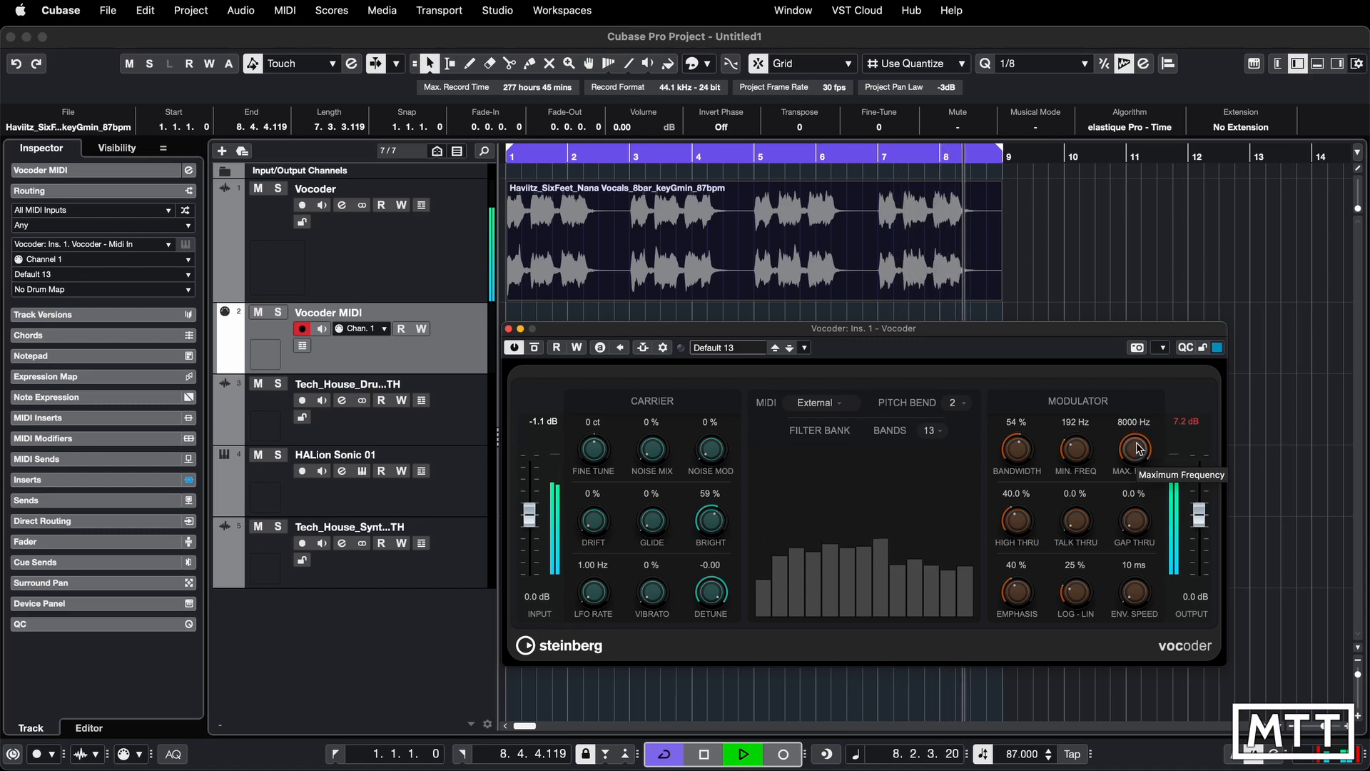
Compare Max. Freq at 722 Hz, 781 Hz and 8000 Hz during playback, with High Thru lowered to 0%.
{"action": "left_click_drag", "start_coordinate": [1139, 448], "coordinate": [1118, 467]}
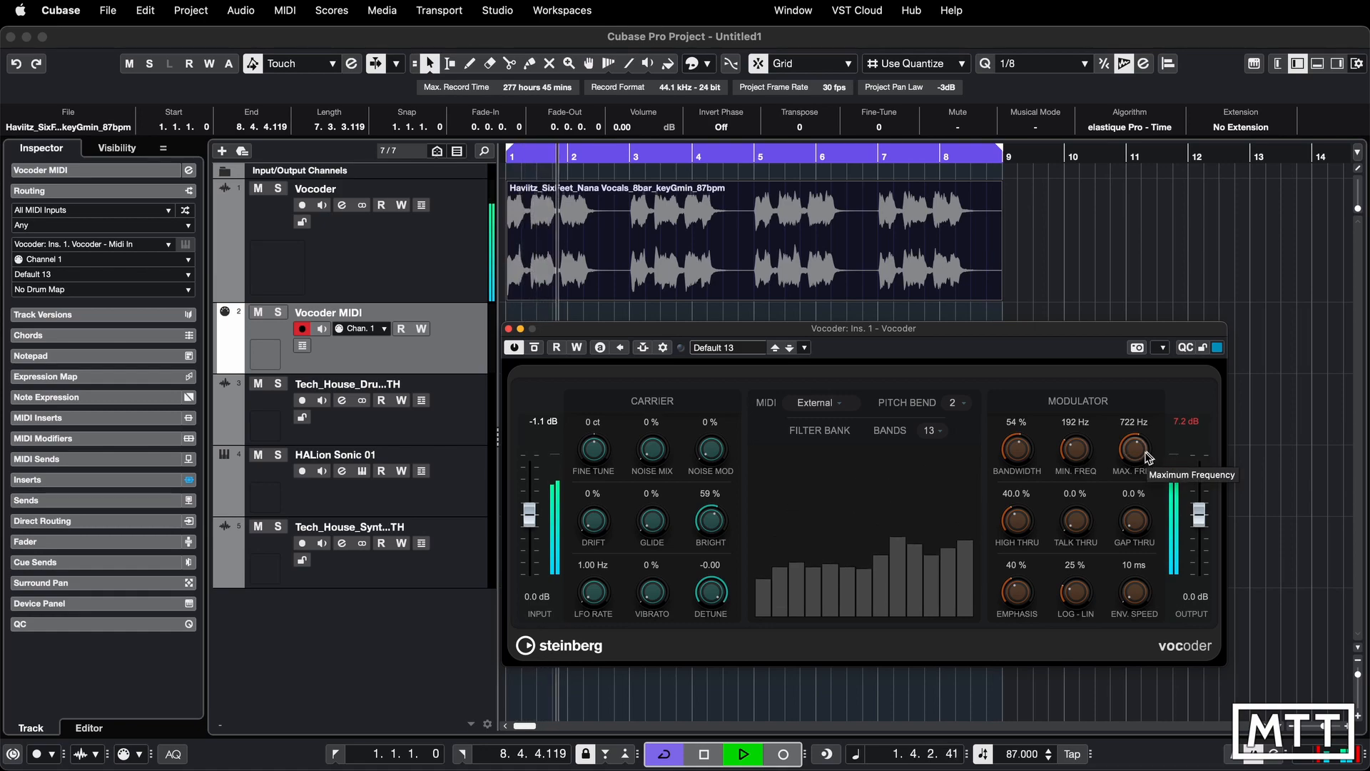
{"action": "mouse_move", "coordinate": [1148, 457]}
{"action": "left_mouse_down"}
{"action": "mouse_move", "coordinate": [1142, 468]}
{"action": "mouse_move", "coordinate": [1141, 450]}
{"action": "left_mouse_up"}
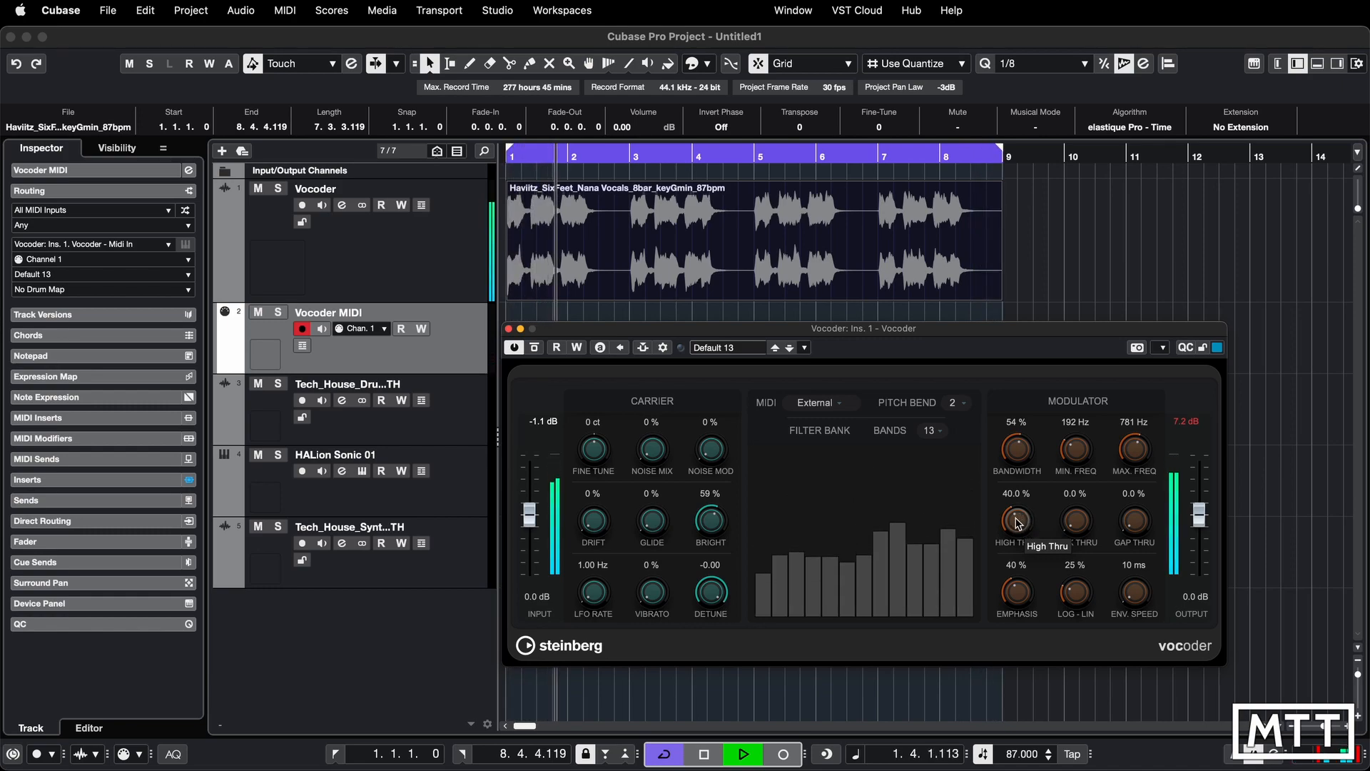
{"action": "left_click_drag", "start_coordinate": [1018, 523], "coordinate": [1020, 560]}
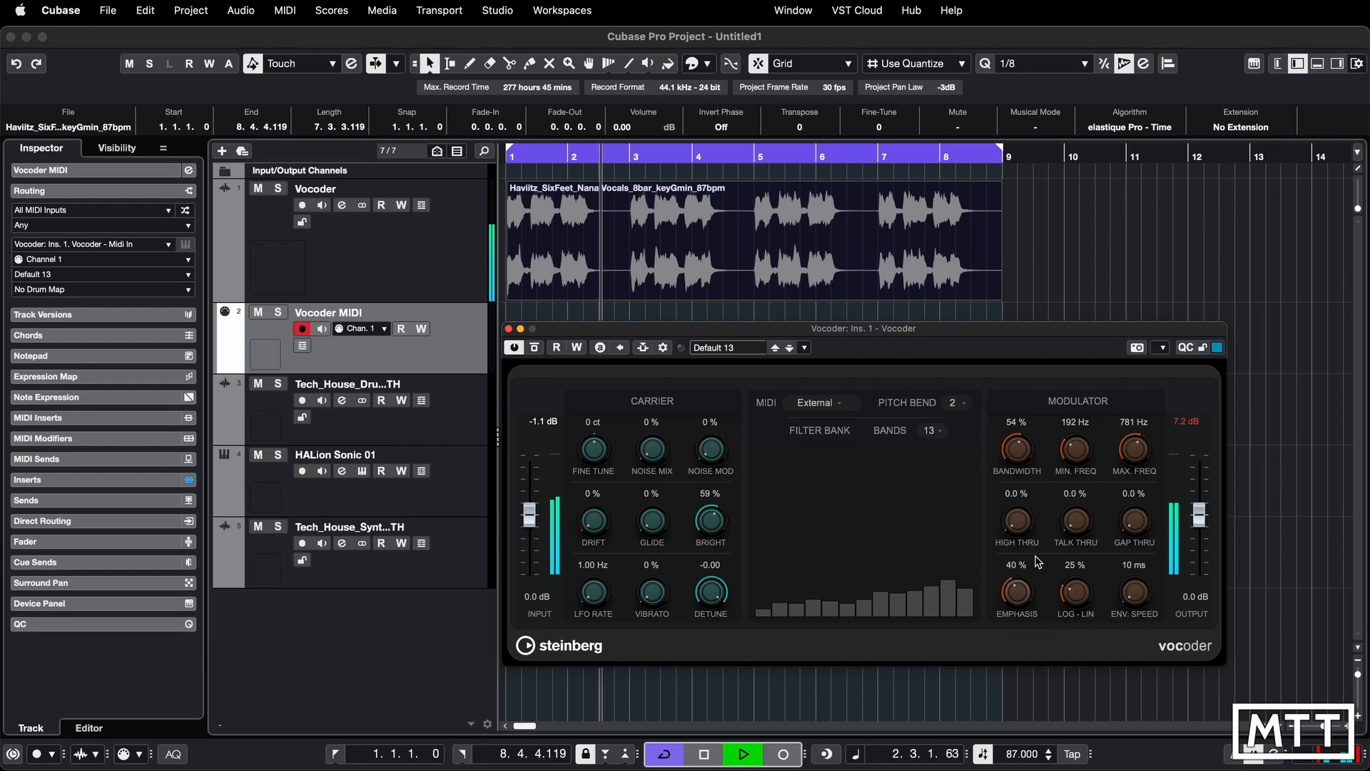
{"action": "left_click_drag", "start_coordinate": [1129, 454], "coordinate": [1125, 379]}
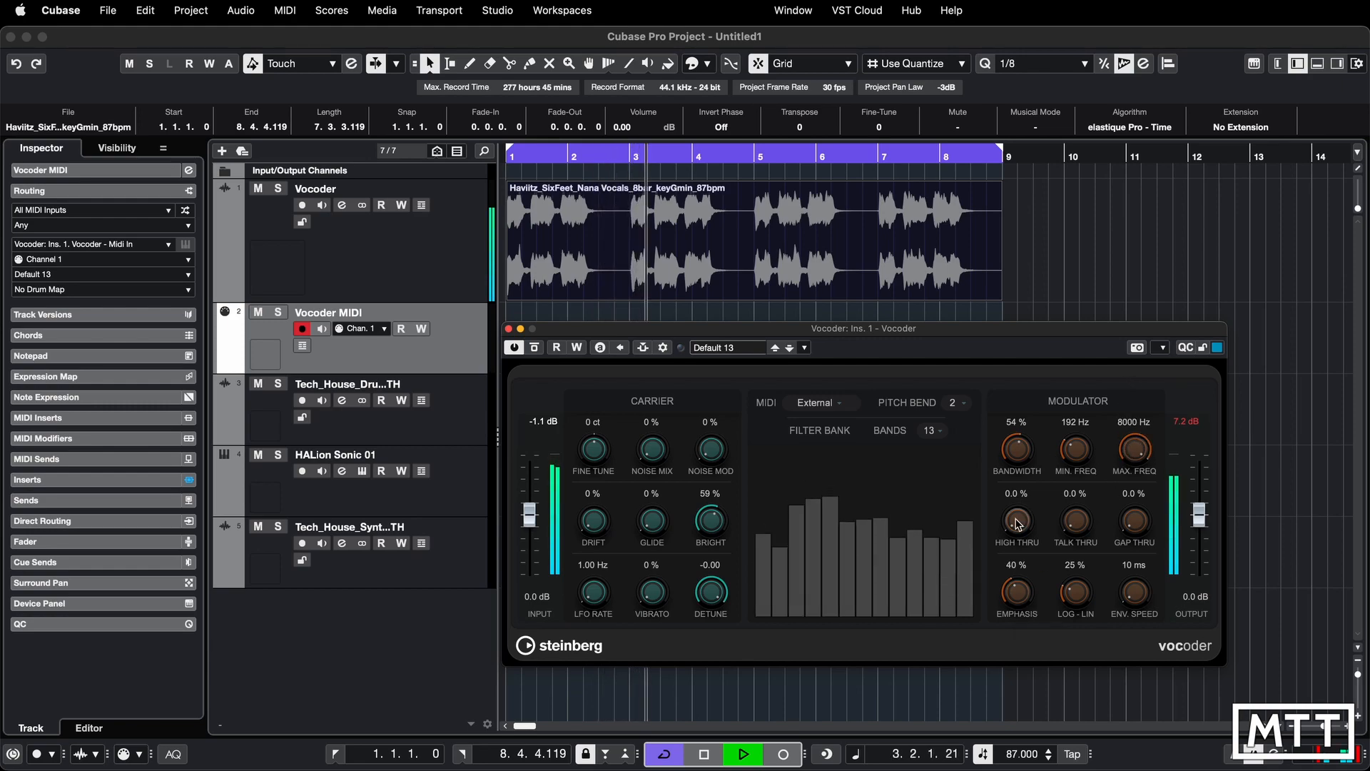
Audition High Thru at 53% and 49% during playback, and leave it at 59%.
{"action": "left_click_drag", "start_coordinate": [1016, 520], "coordinate": [1022, 460]}
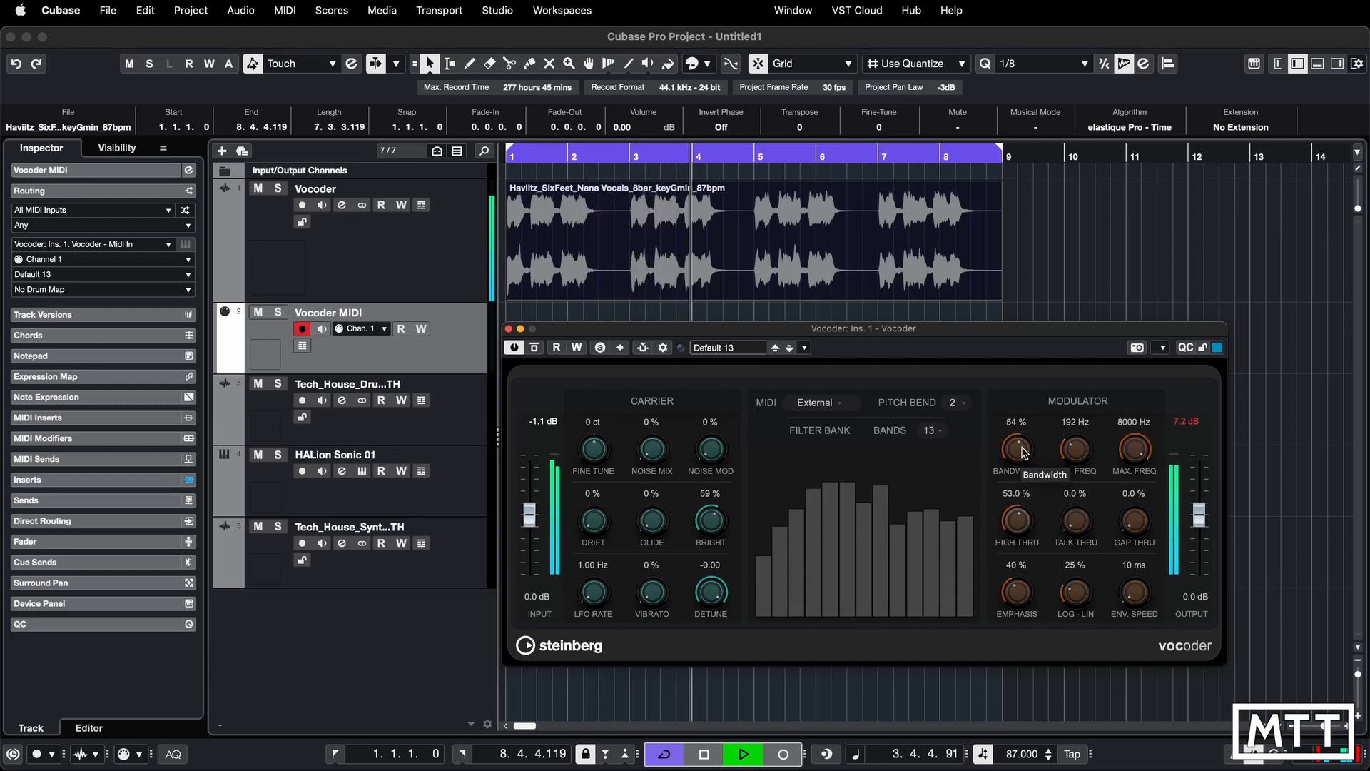
{"action": "left_click_drag", "start_coordinate": [1032, 521], "coordinate": [1035, 532]}
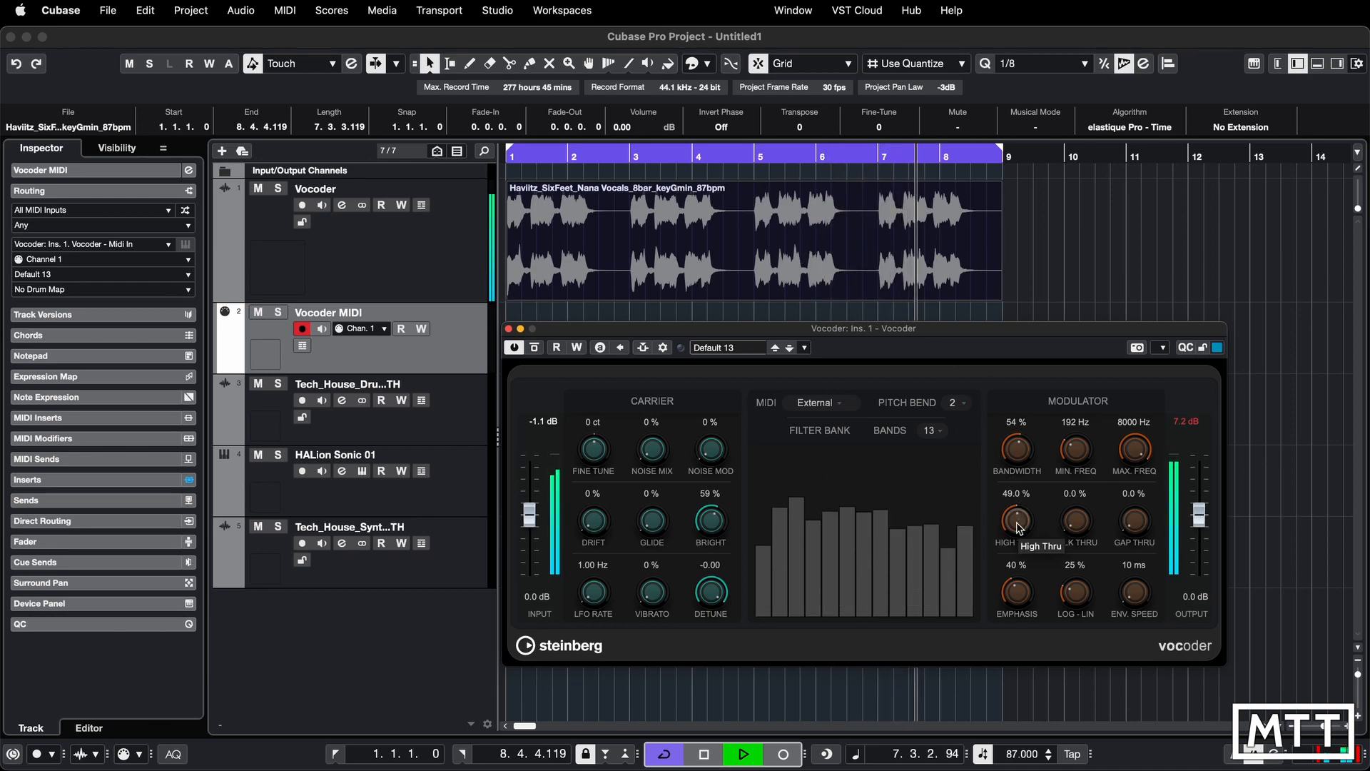
{"action": "mouse_move", "coordinate": [1019, 528]}
{"action": "left_mouse_down"}
{"action": "mouse_move", "coordinate": [1021, 509]}
{"action": "mouse_move", "coordinate": [1007, 562]}
{"action": "mouse_move", "coordinate": [1027, 549]}
{"action": "mouse_move", "coordinate": [1025, 514]}
{"action": "left_mouse_up"}
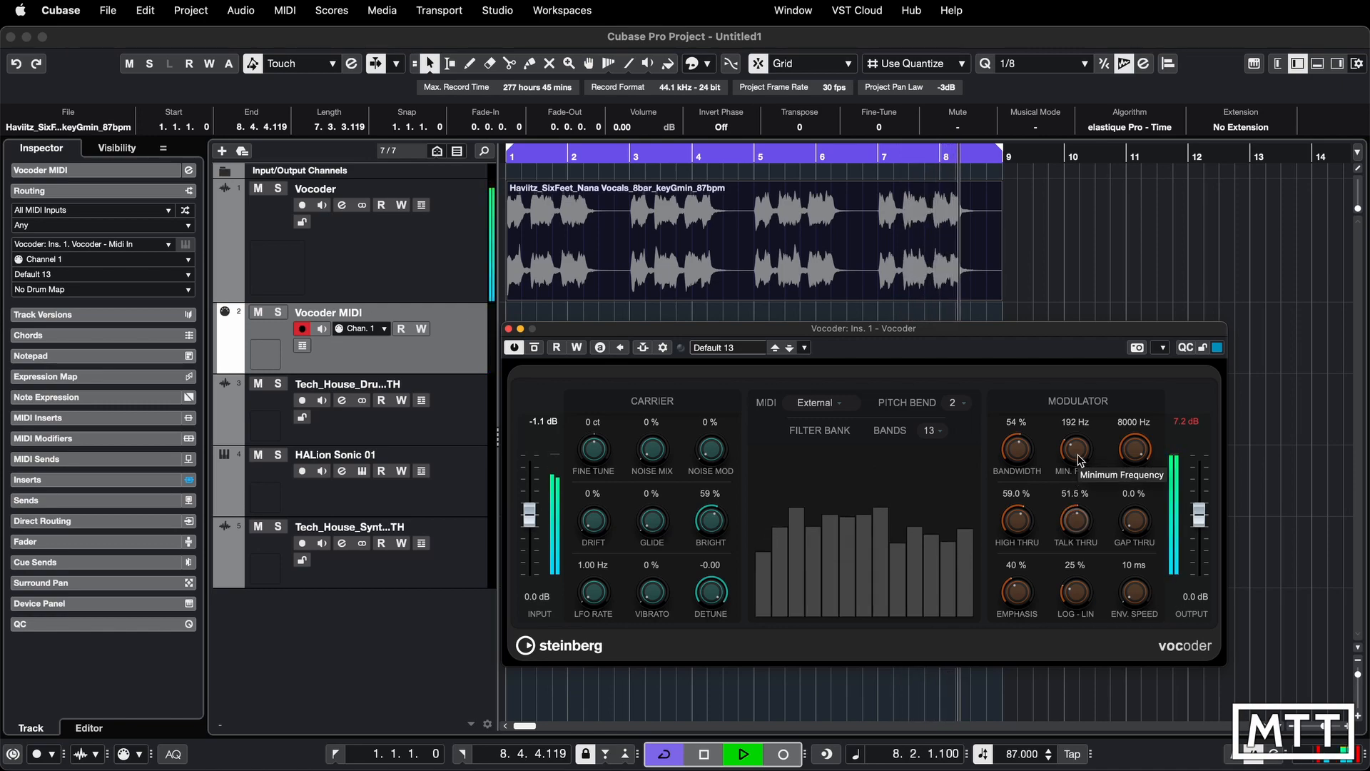
Audition Talk Thru at 38.5% and a raised Gap Thru during playback, returning both to 0%.
{"action": "scroll", "coordinate": [1075, 503], "scroll_direction": "down", "scroll_amount": 5}
{"action": "left_click_drag", "start_coordinate": [1075, 499], "coordinate": [1083, 480]}
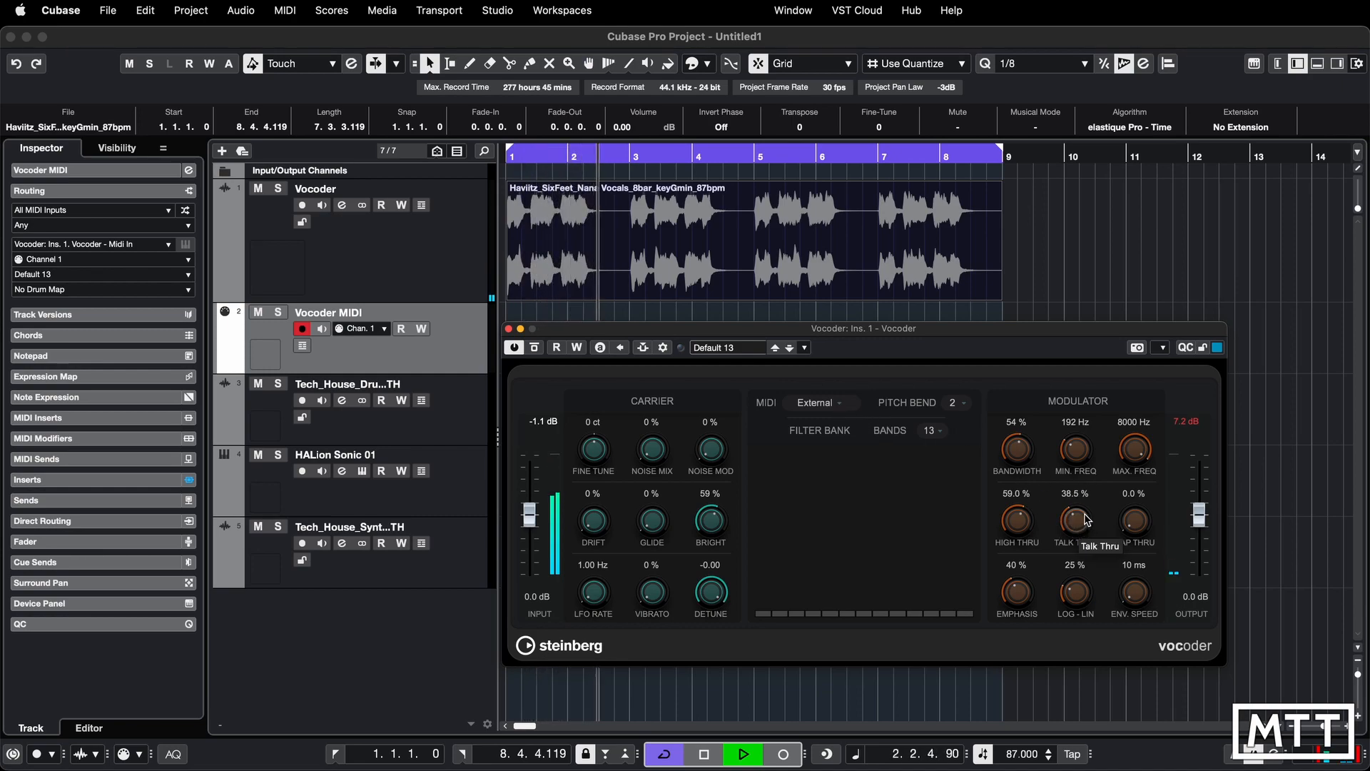
{"action": "left_click_drag", "start_coordinate": [1080, 527], "coordinate": [1079, 496]}
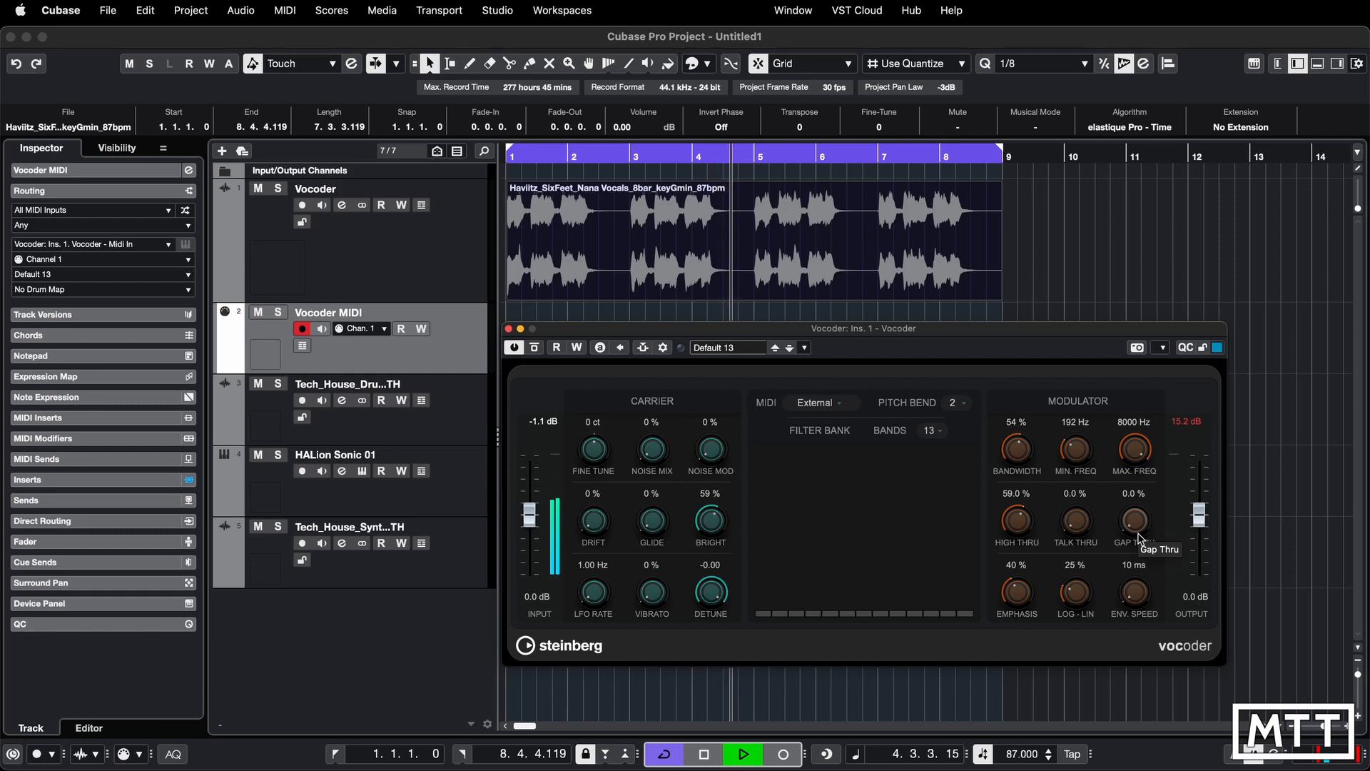
{"action": "left_click_drag", "start_coordinate": [1138, 532], "coordinate": [1139, 402]}
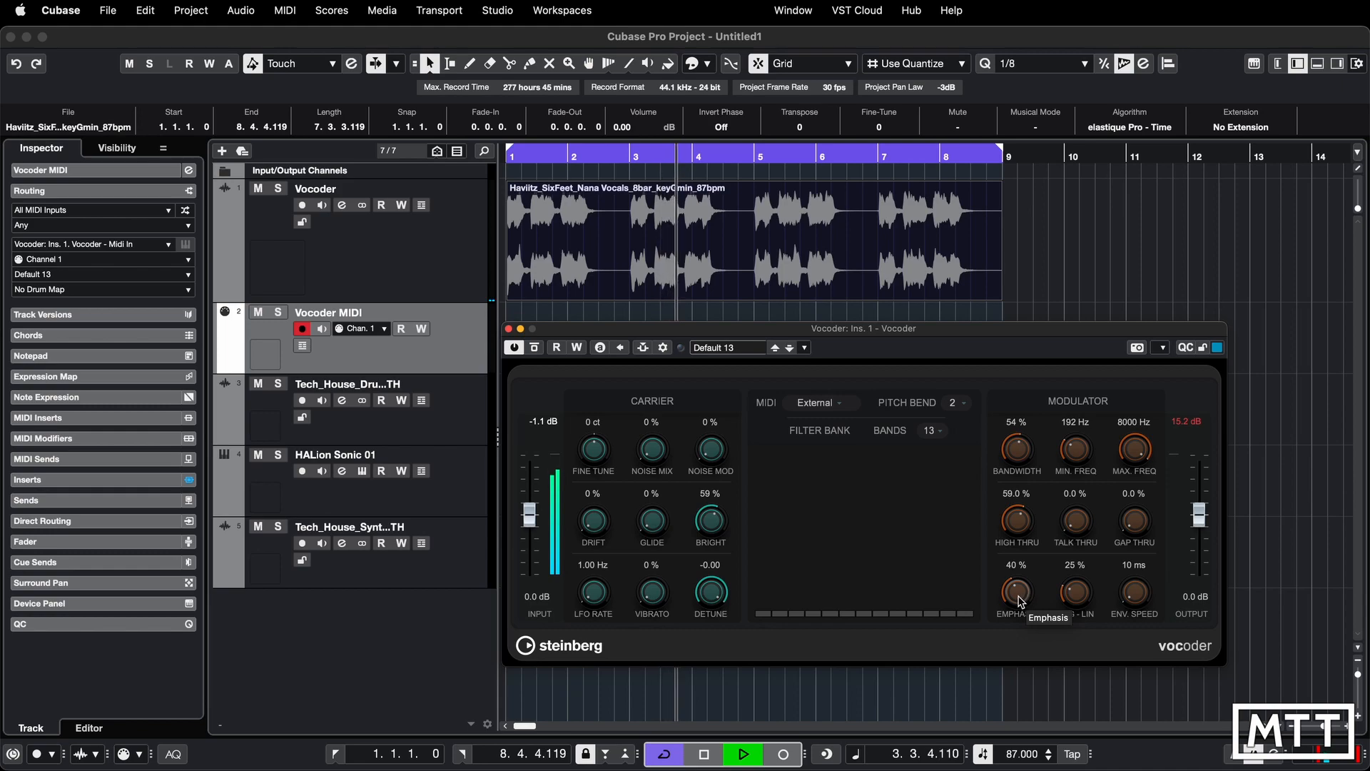
Compare Emphasis at 0% and 51%, and settle on 49% with High Thru at 0%.
{"action": "left_click_drag", "start_coordinate": [1018, 602], "coordinate": [1028, 767]}
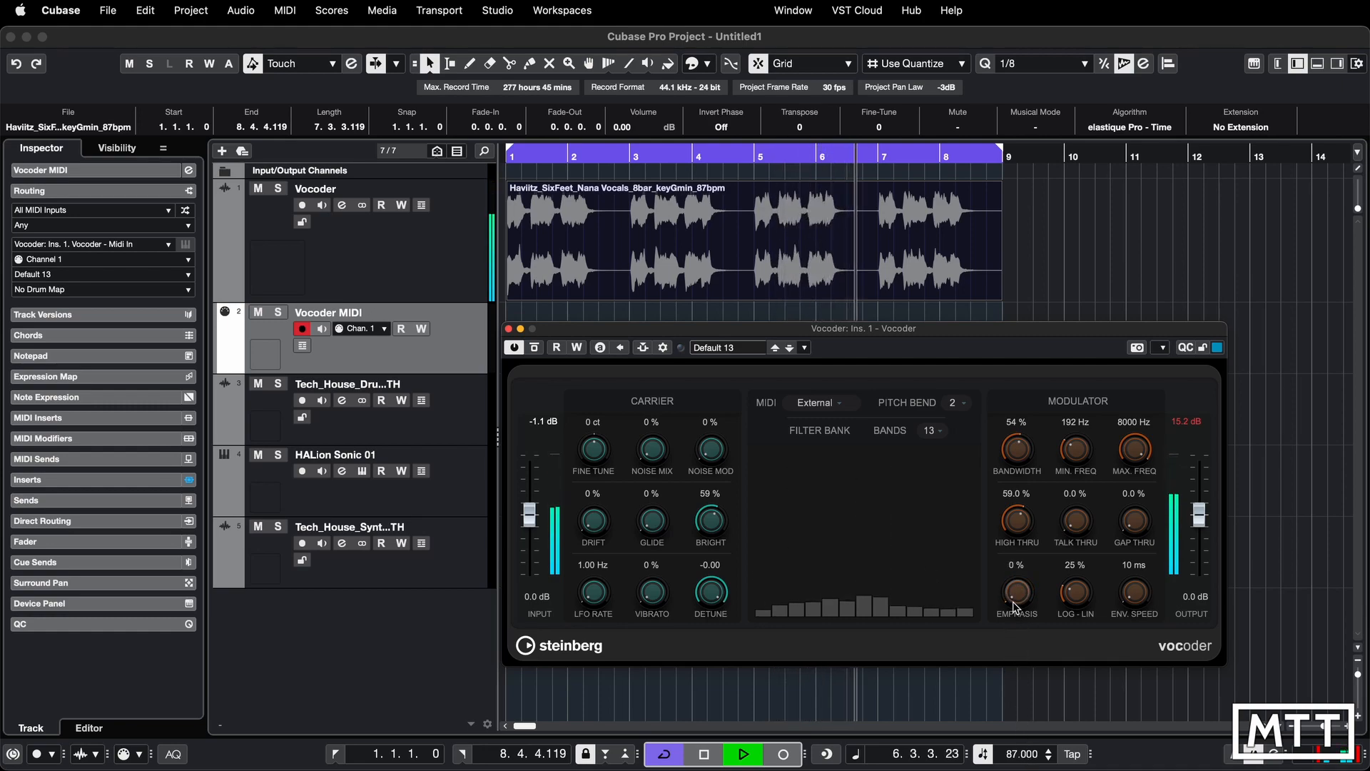
{"action": "left_click_drag", "start_coordinate": [1014, 605], "coordinate": [1034, 668]}
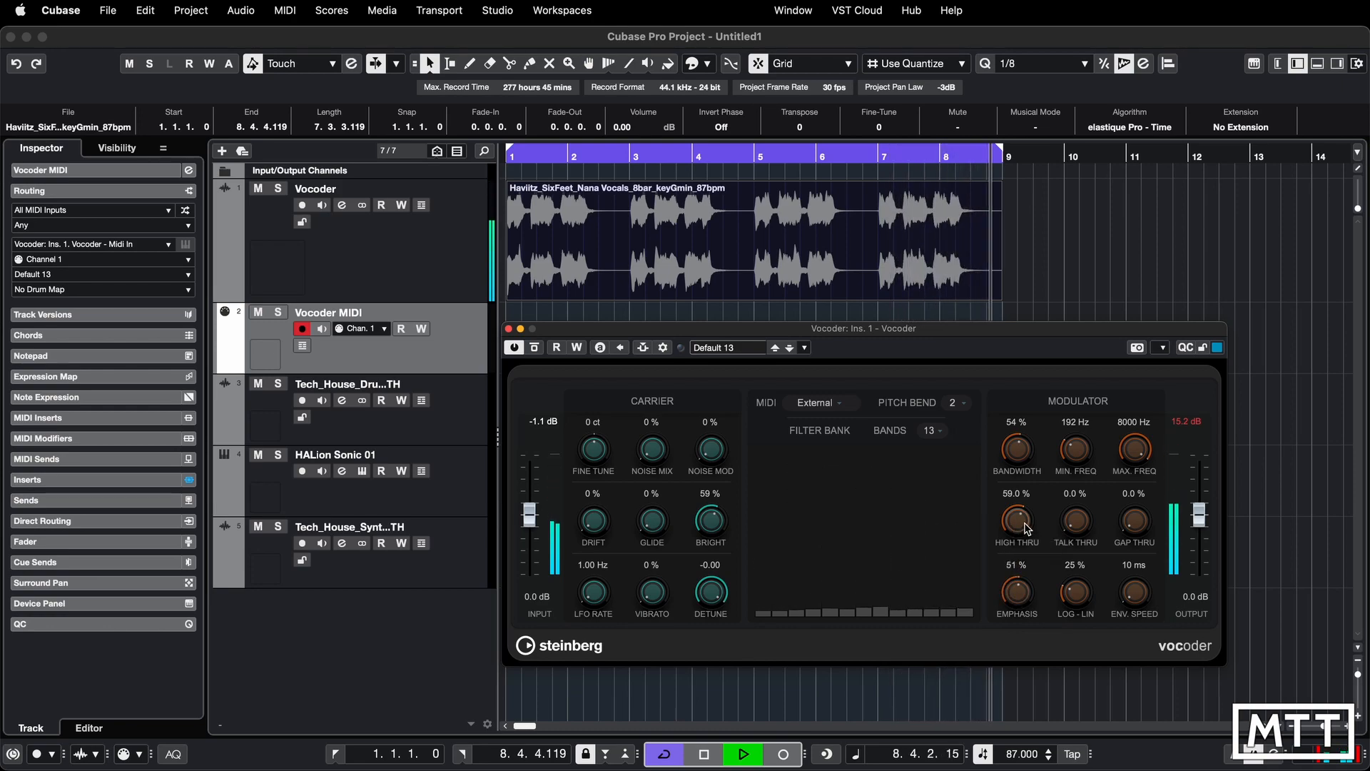
{"action": "left_click_drag", "start_coordinate": [1017, 602], "coordinate": [1030, 694]}
{"action": "left_click_drag", "start_coordinate": [1023, 628], "coordinate": [1024, 611]}
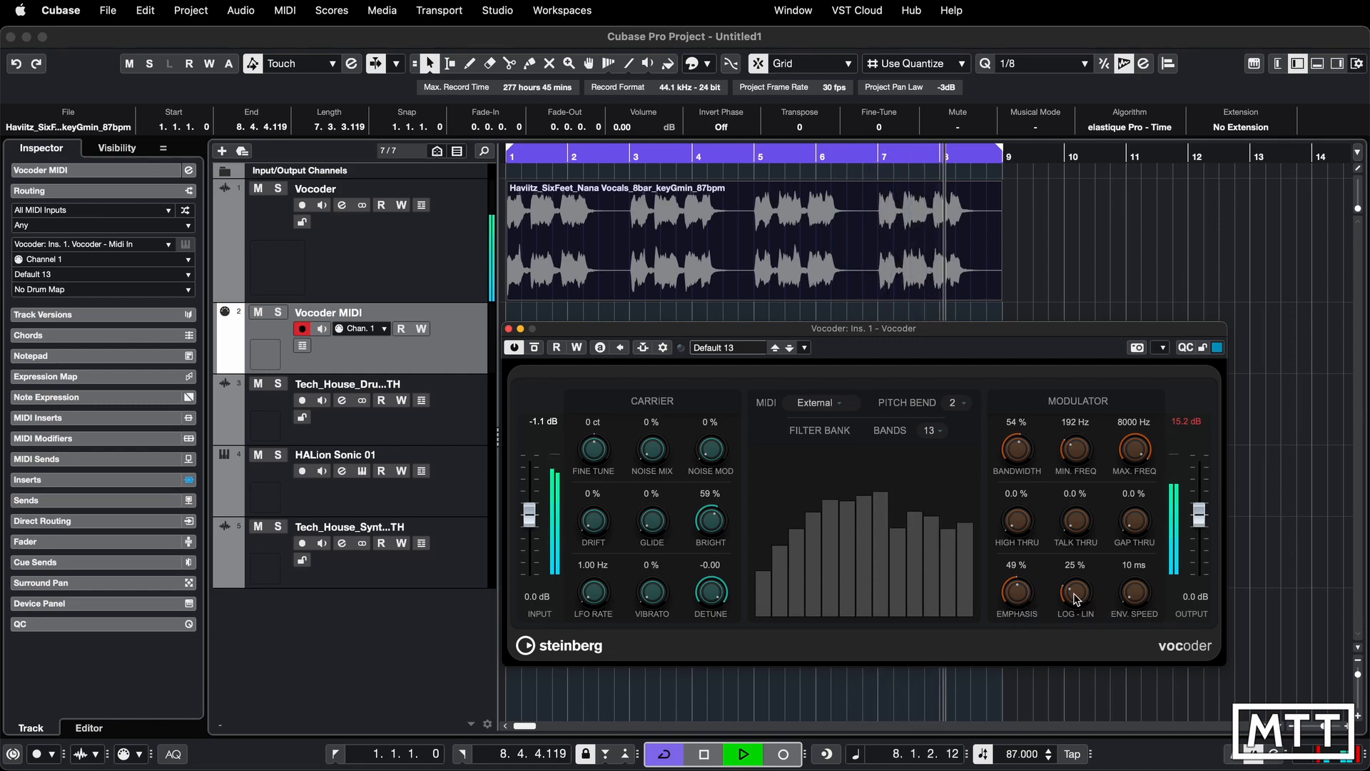
Audition the Log-Lin band spacing at 100% during playback, and set it to 43%.
{"action": "left_click_drag", "start_coordinate": [1074, 532], "coordinate": [1080, 488]}
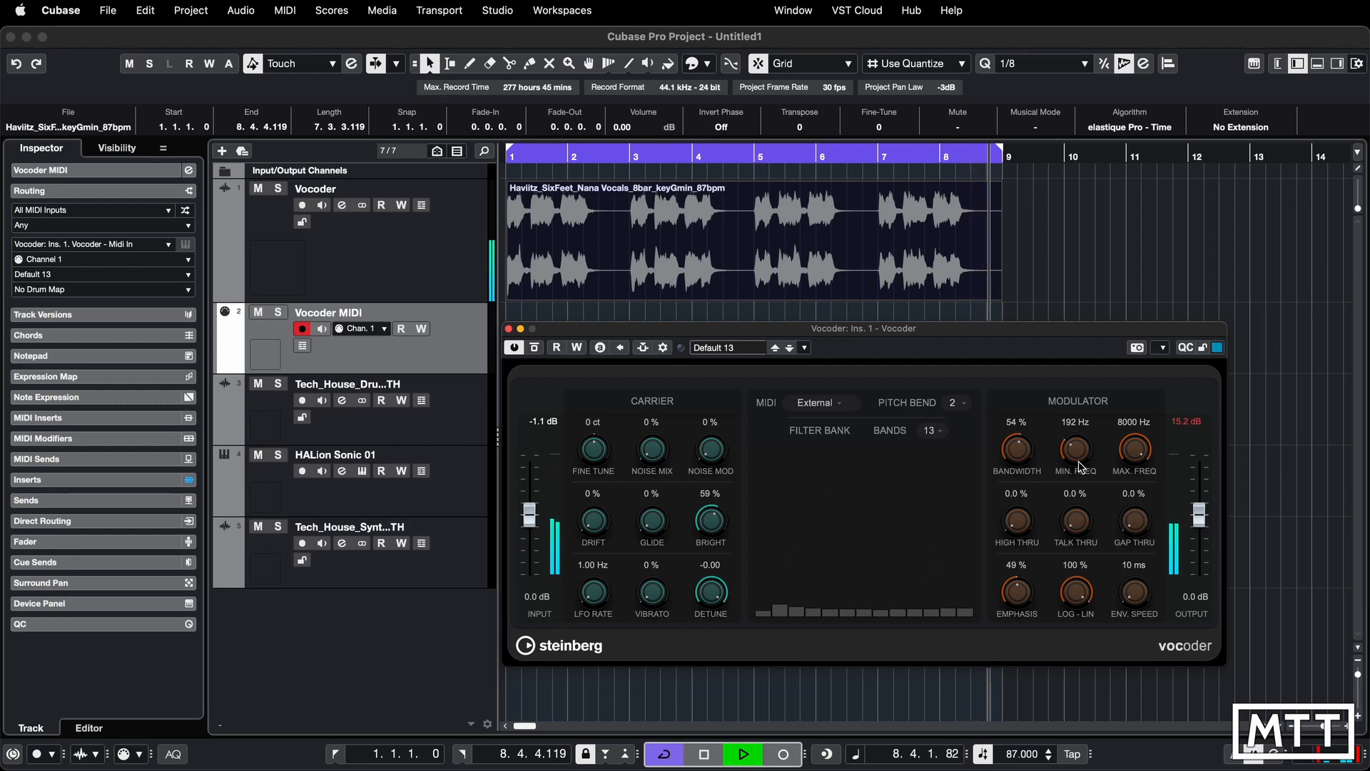
{"action": "right_click", "coordinate": [1077, 593]}
{"action": "left_click", "coordinate": [1071, 610]}
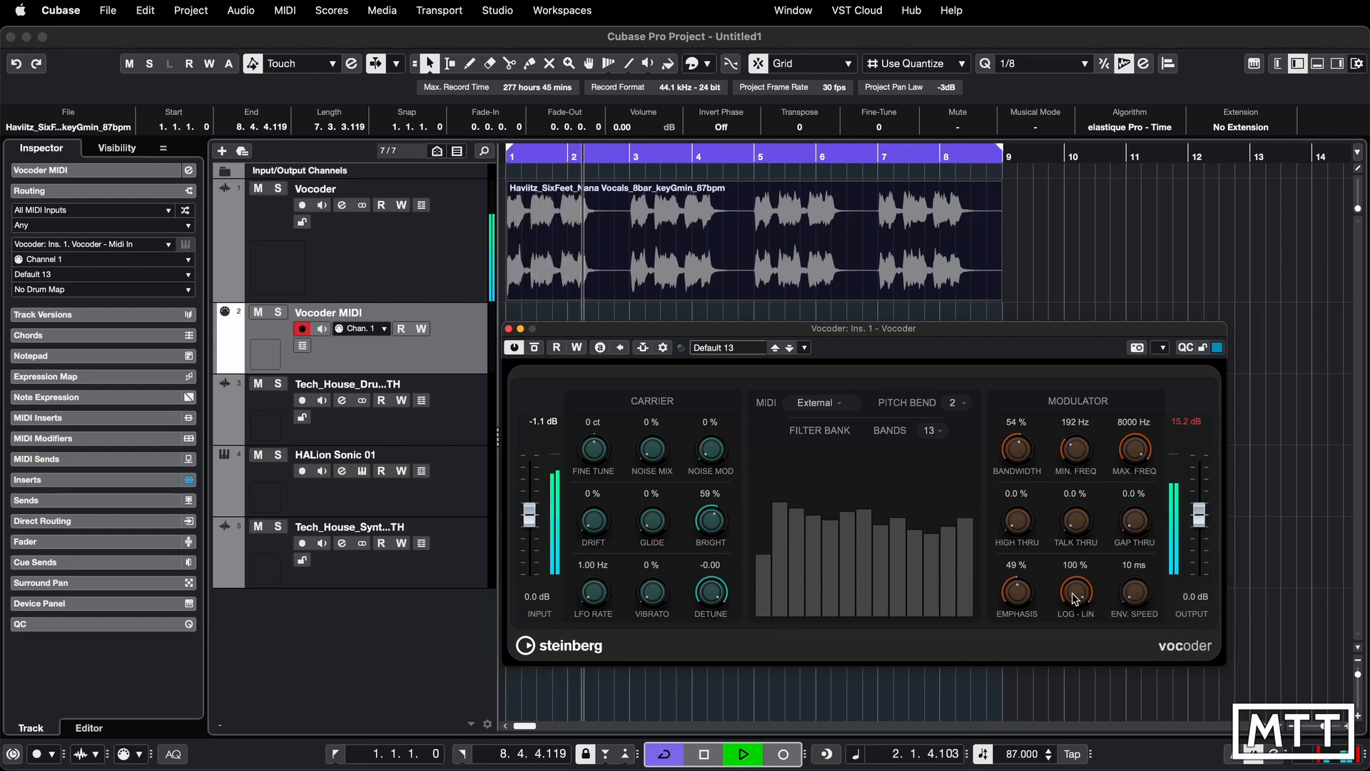
{"action": "left_click_drag", "start_coordinate": [1076, 598], "coordinate": [1065, 571]}
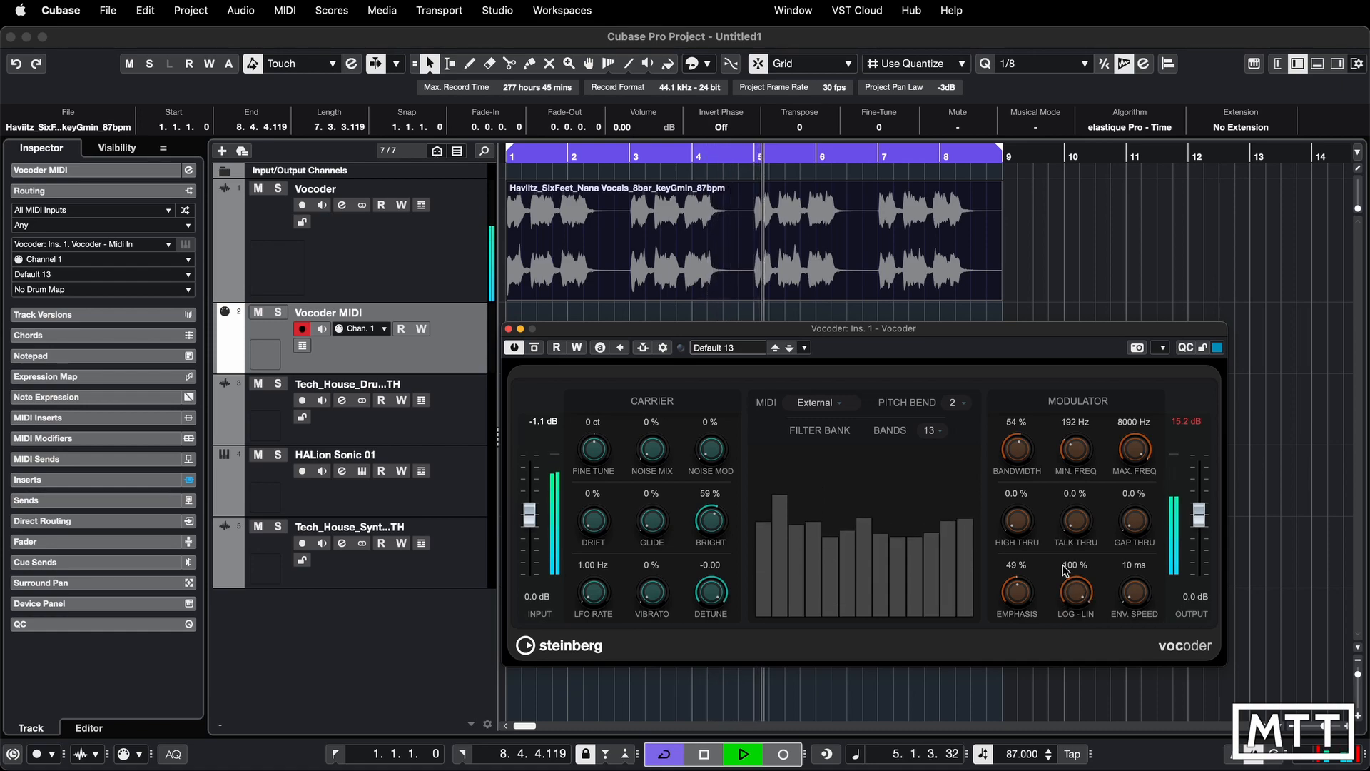
{"action": "left_click_drag", "start_coordinate": [1065, 571], "coordinate": [1074, 688]}
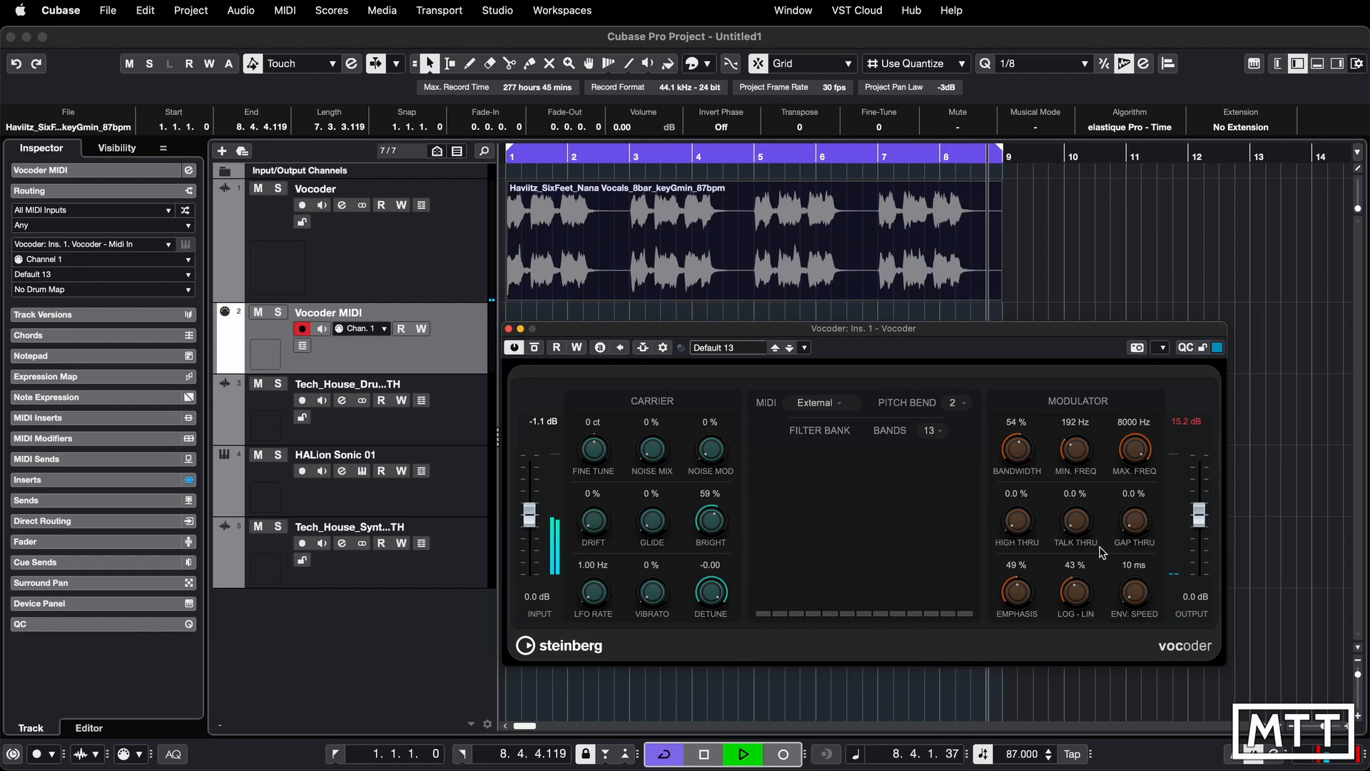
Compare Env. Speed at 642 ms, 10 ms, 617 ms and HOLD during playback.
{"action": "left_click_drag", "start_coordinate": [1131, 605], "coordinate": [1130, 566]}
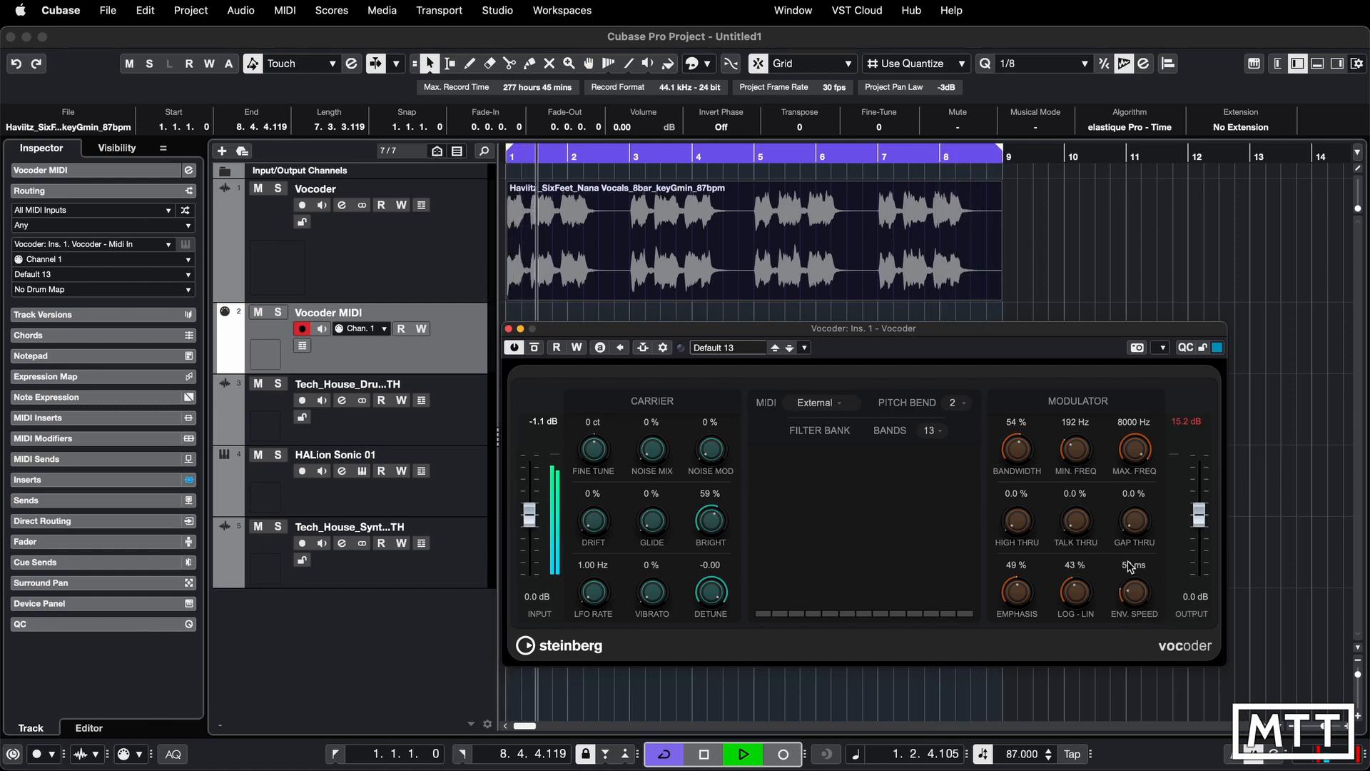
{"action": "left_click_drag", "start_coordinate": [1127, 519], "coordinate": [1125, 517]}
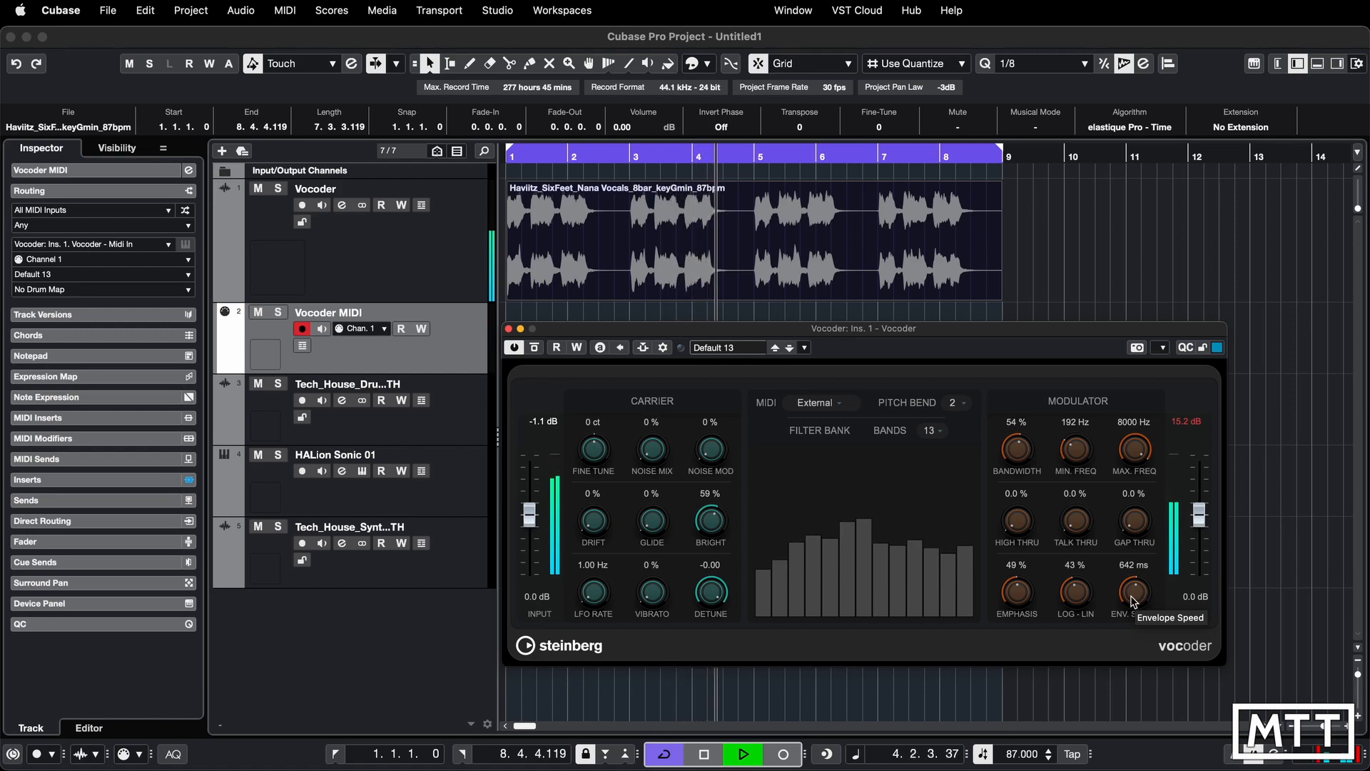
{"action": "left_click_drag", "start_coordinate": [1137, 595], "coordinate": [916, 548]}
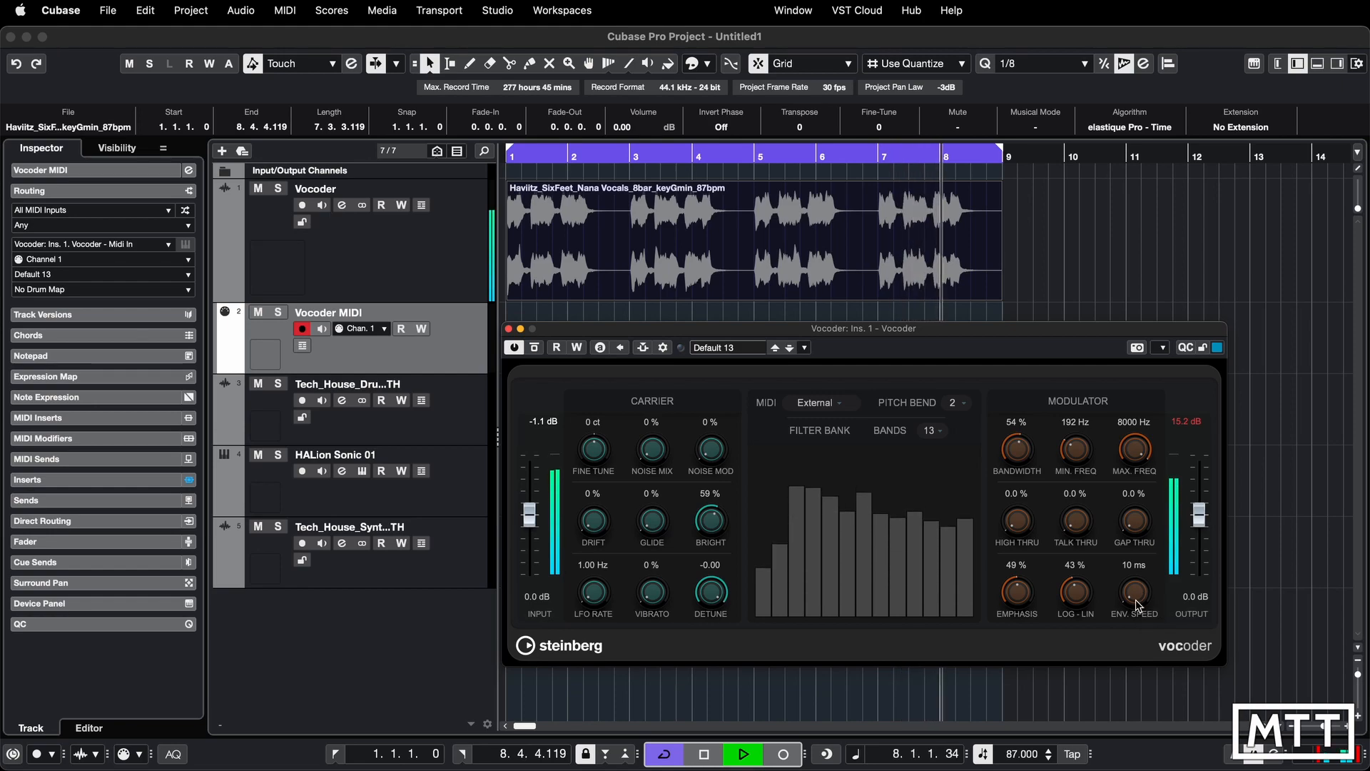
{"action": "left_click_drag", "start_coordinate": [1136, 600], "coordinate": [1129, 500]}
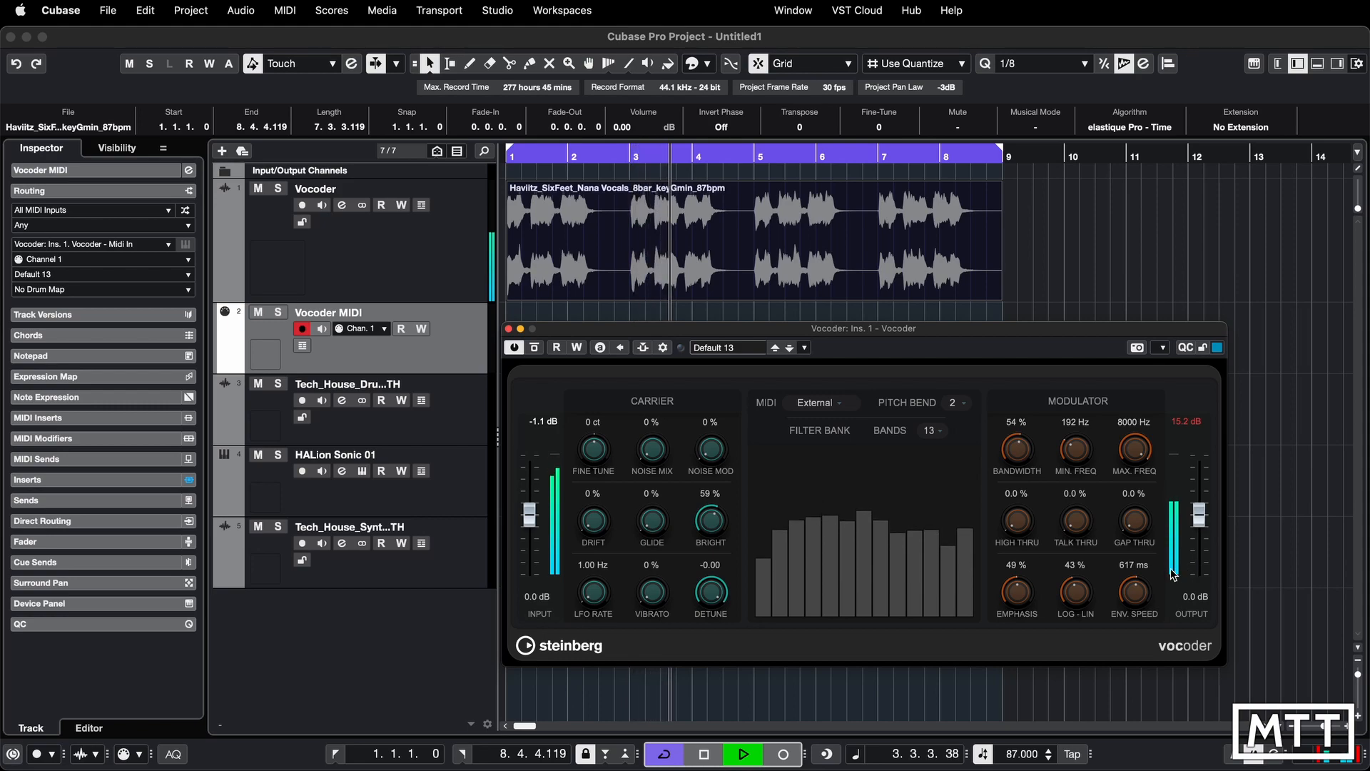
{"action": "left_click_drag", "start_coordinate": [1134, 591], "coordinate": [1141, 503]}
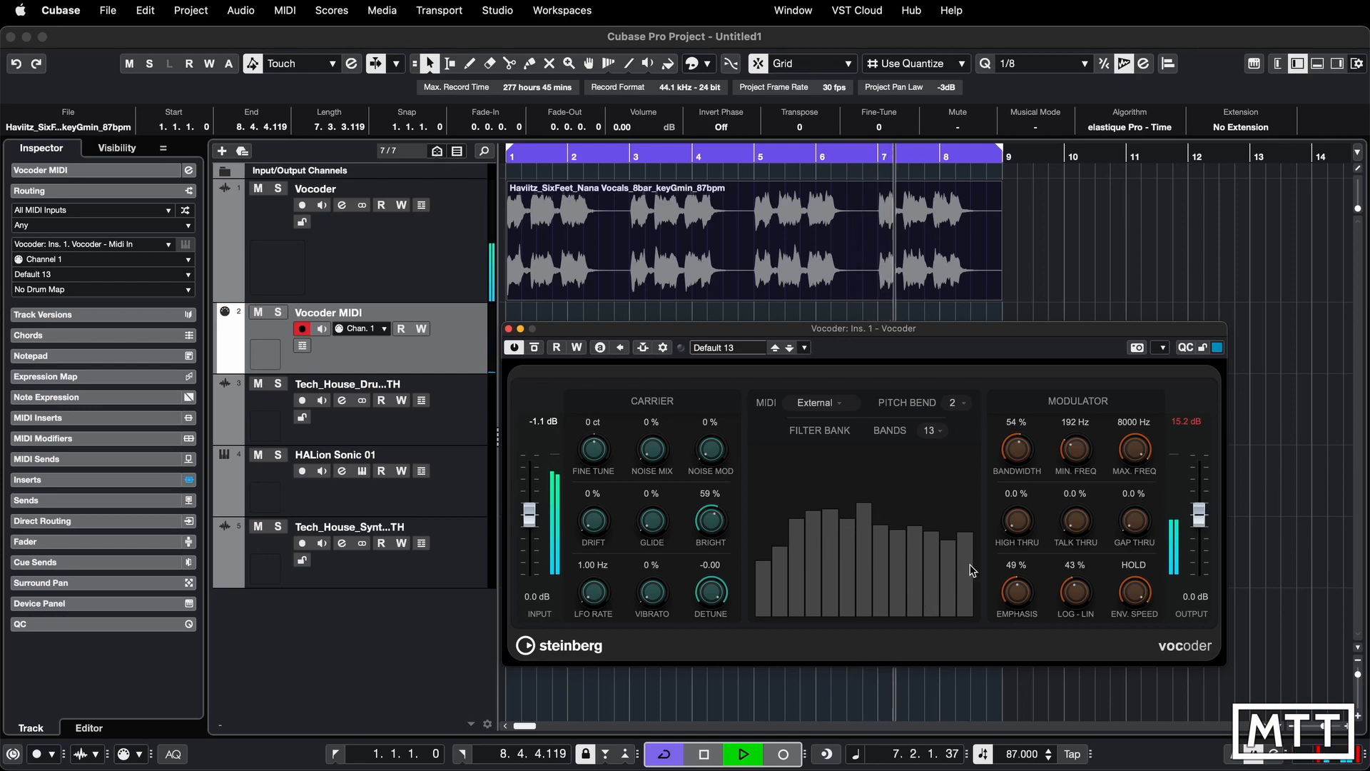
Lower Env. Speed from HOLD to 10 ms, raise it to 171 ms, and stop playback.
{"action": "left_click_drag", "start_coordinate": [1139, 629], "coordinate": [1247, 704]}
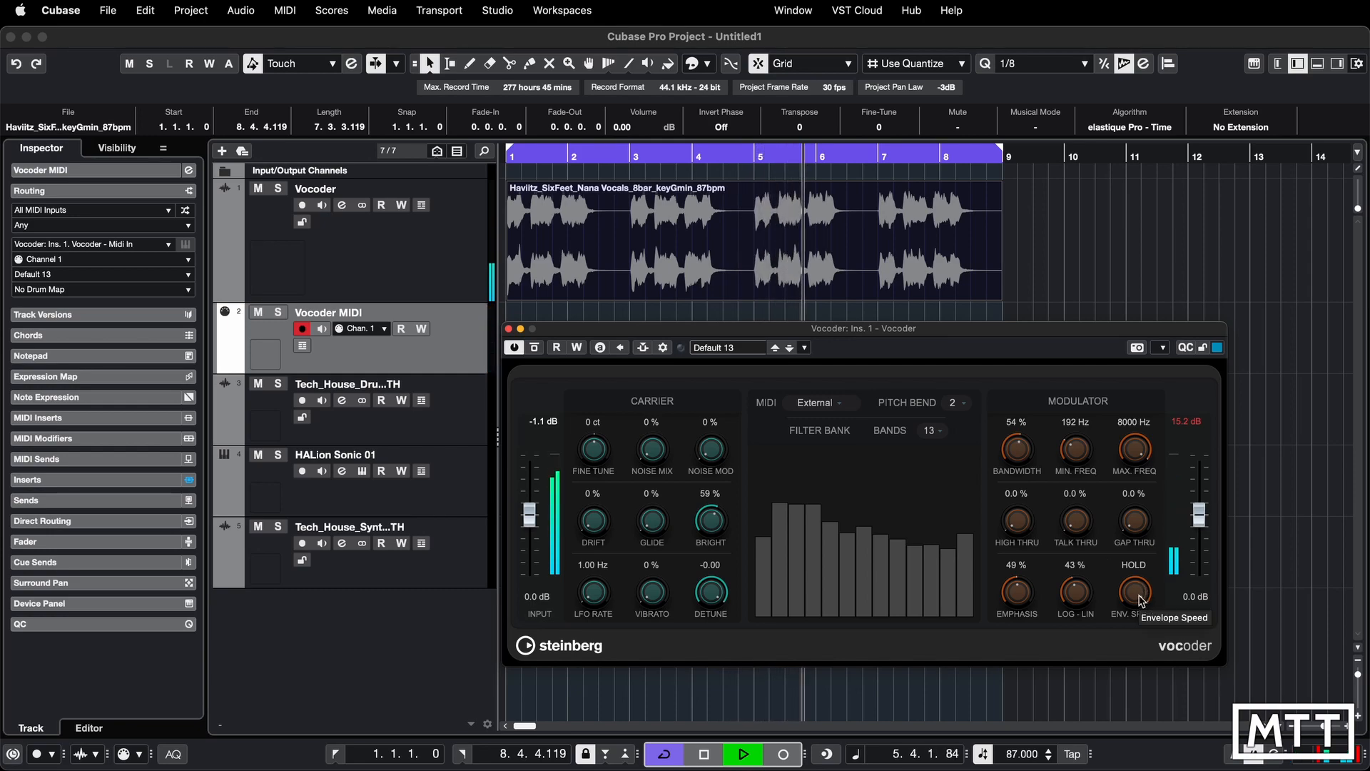
{"action": "left_click_drag", "start_coordinate": [1140, 600], "coordinate": [1140, 726]}
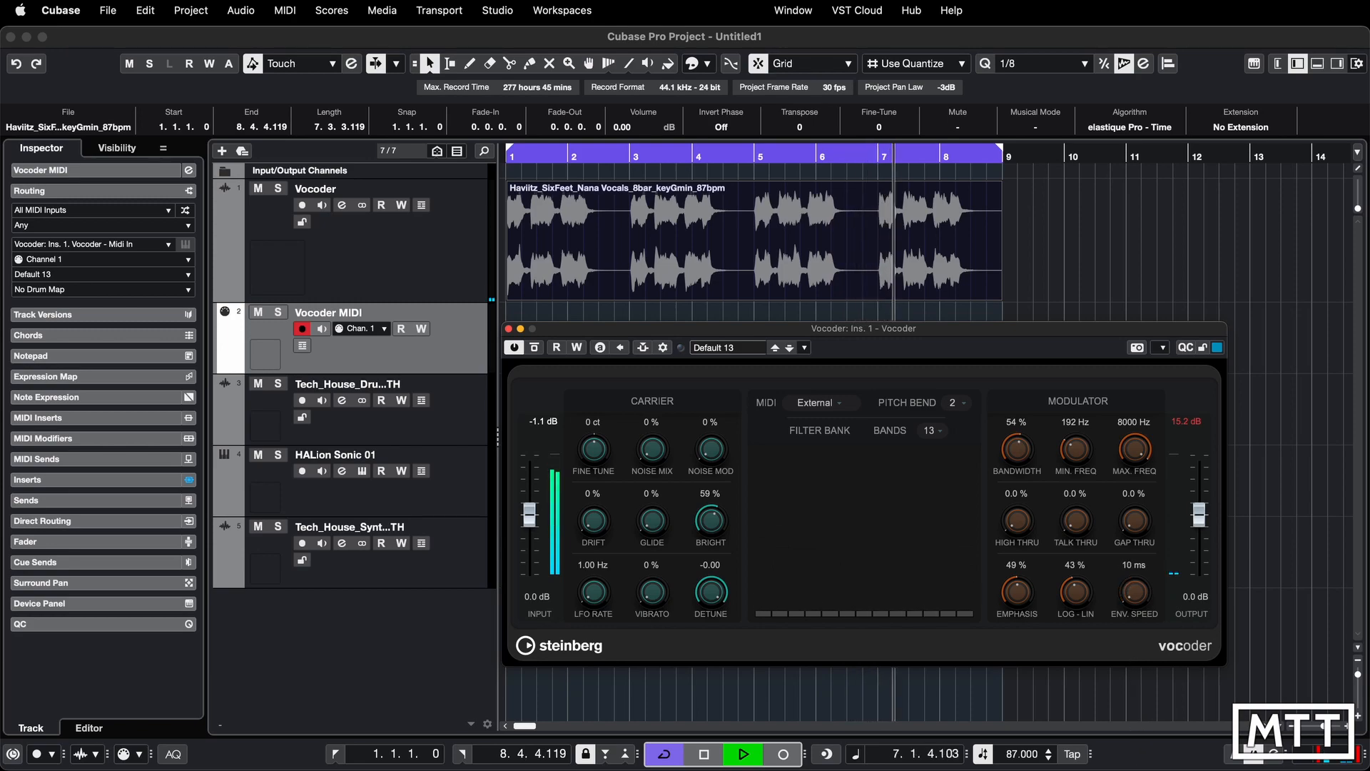
{"action": "left_click_drag", "start_coordinate": [1138, 603], "coordinate": [1143, 539]}
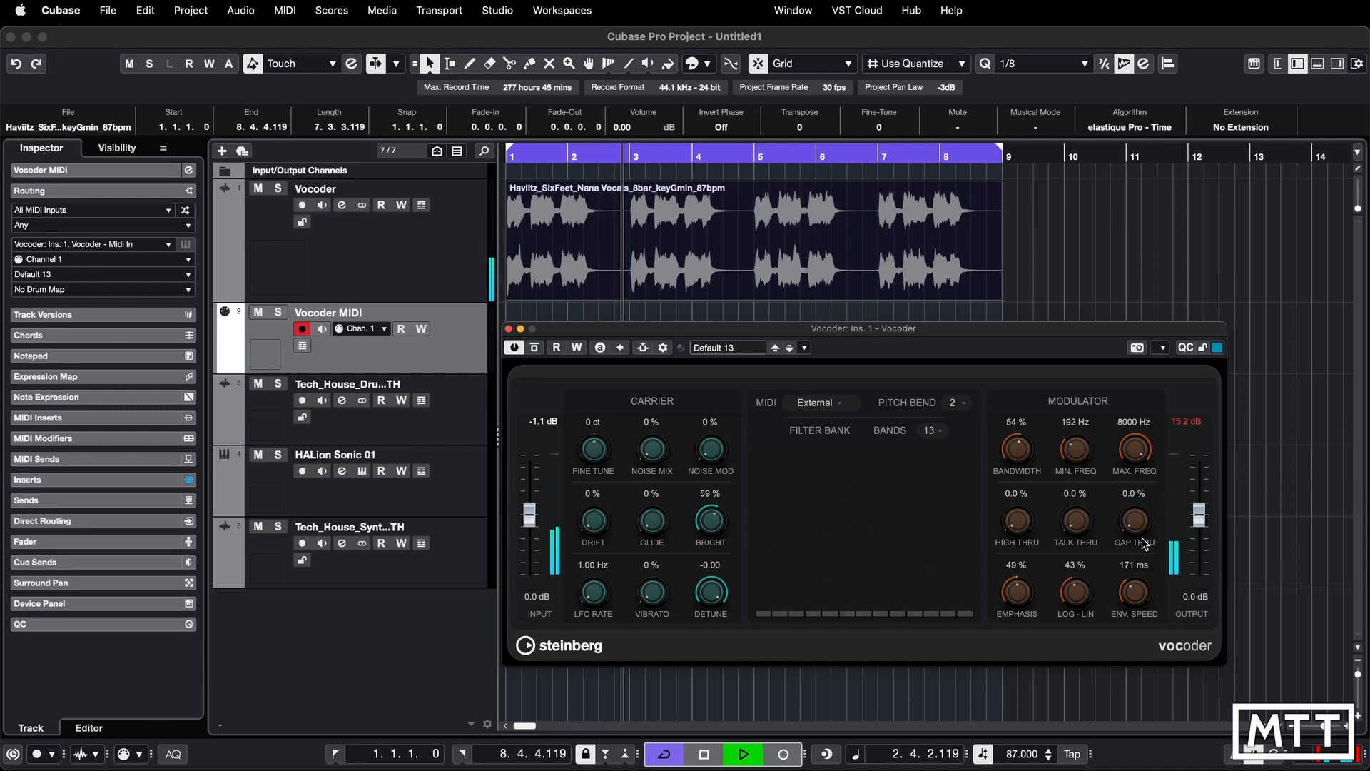
{"action": "key", "text": "space"}
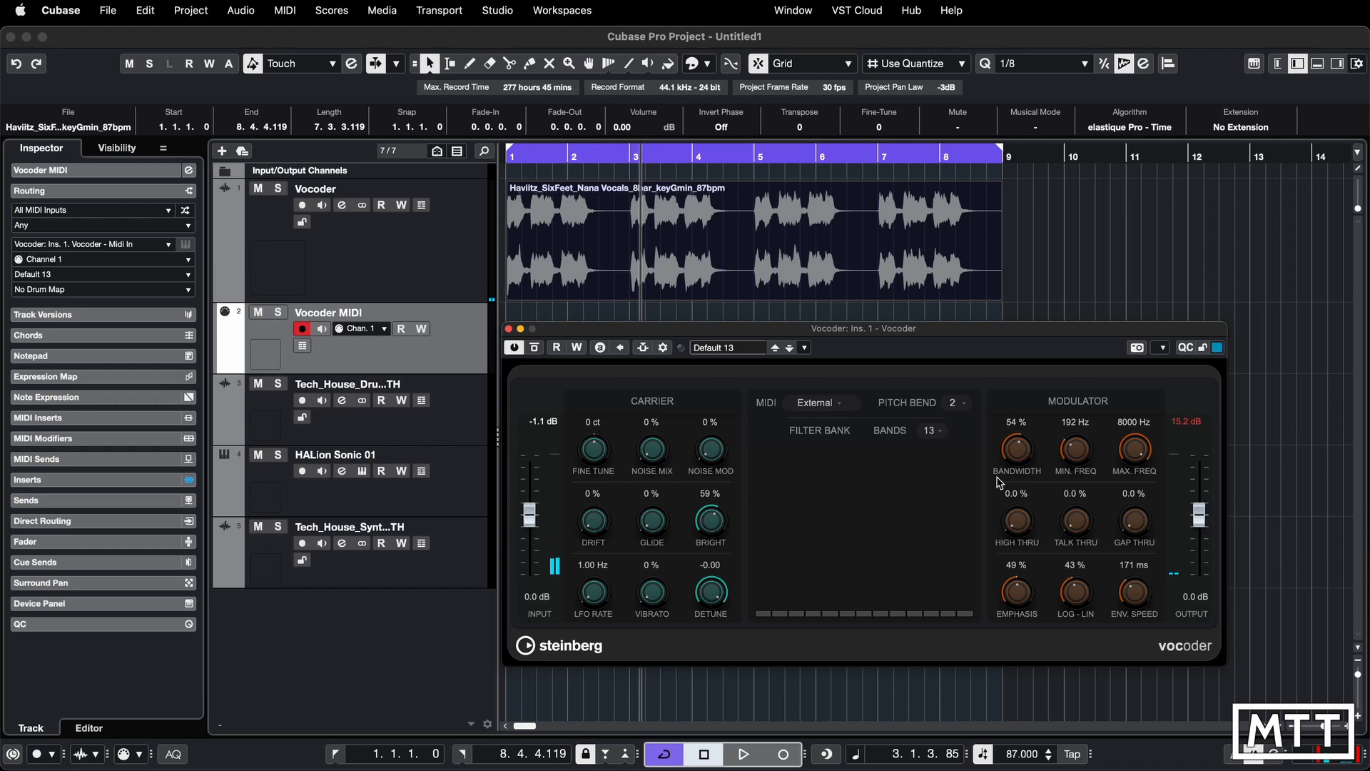
Set the filter bank to 2 bands and audition it during playback with Env. Speed at 10 ms.
{"action": "left_click", "coordinate": [939, 433]}
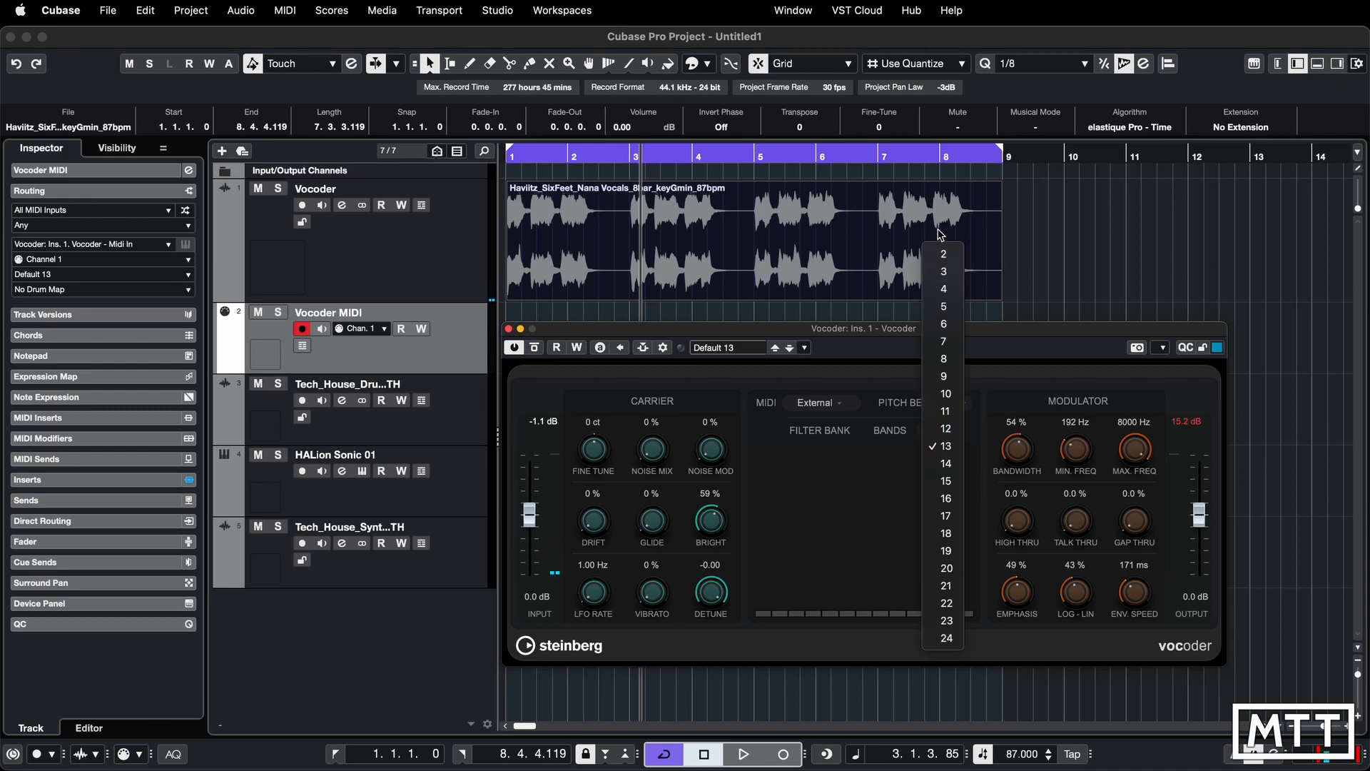
{"action": "left_click", "coordinate": [942, 260]}
{"action": "key", "text": "space"}
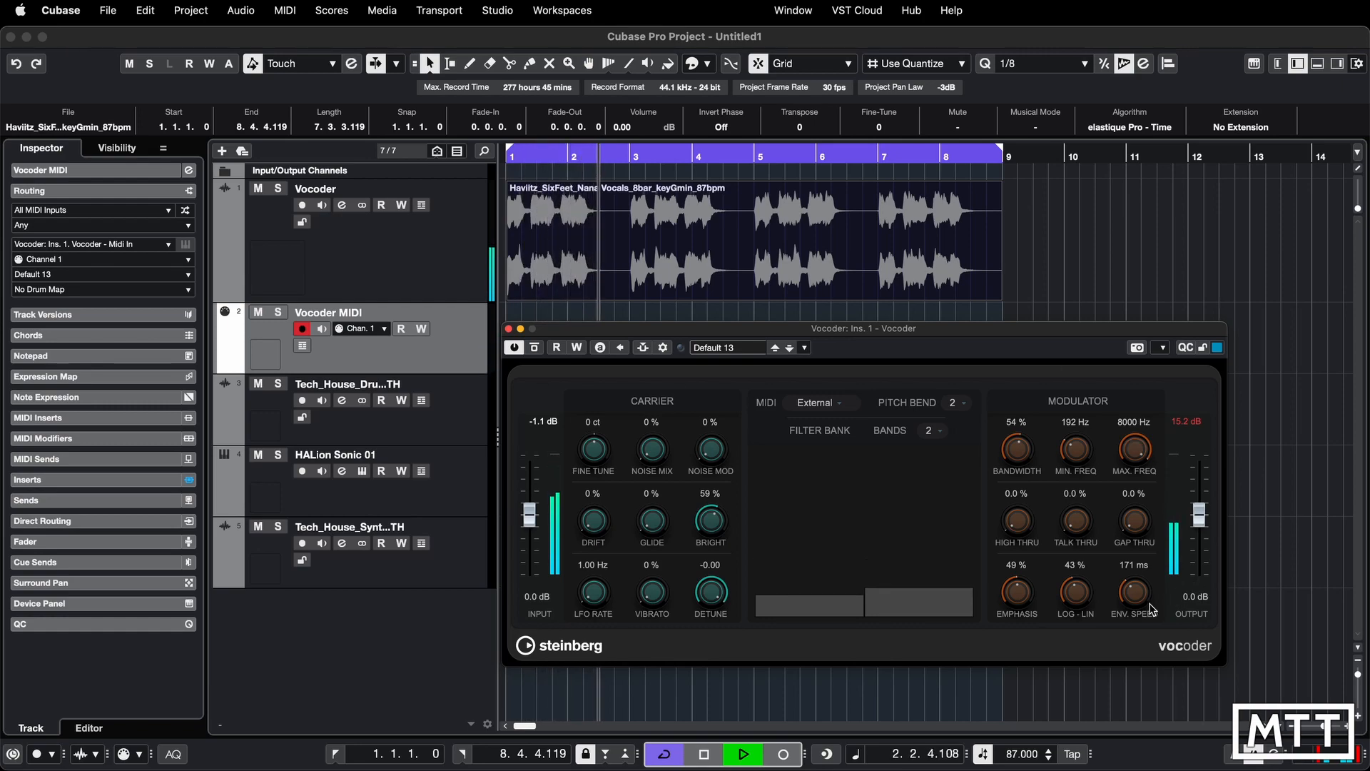
{"action": "left_click_drag", "start_coordinate": [1142, 590], "coordinate": [1134, 653]}
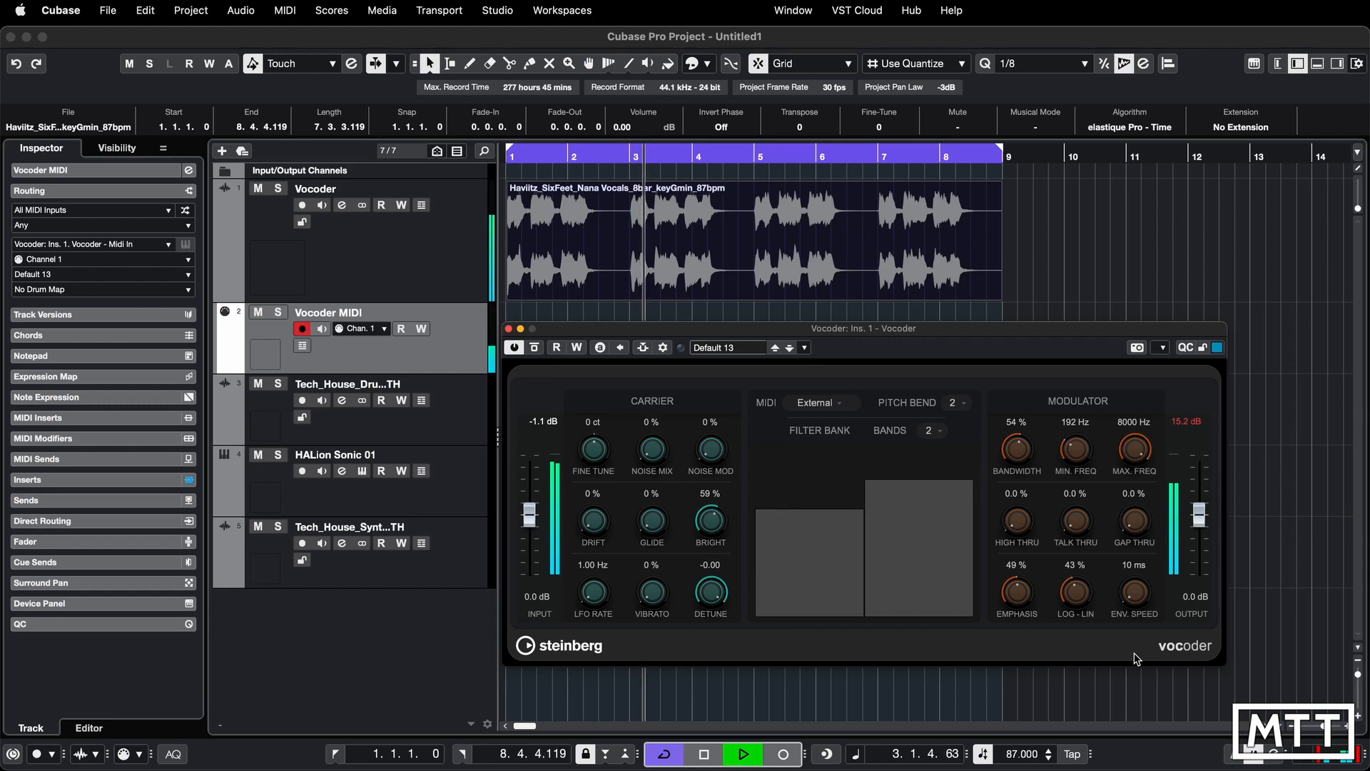
Increase the filter bank to 24 bands during playback.
{"action": "left_click", "coordinate": [940, 432]}
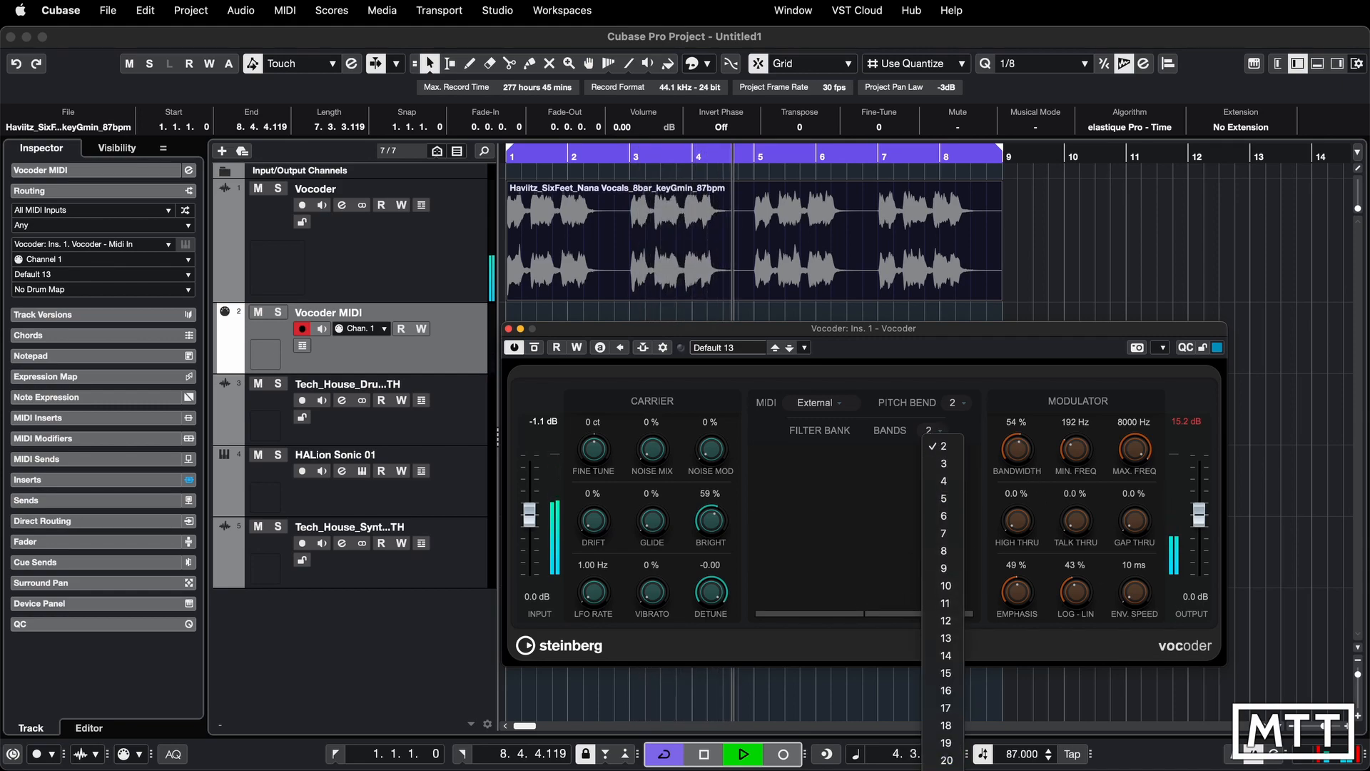
{"action": "scroll", "coordinate": [942, 499], "scroll_direction": "down", "scroll_amount": 5}
{"action": "left_click", "coordinate": [942, 461]}
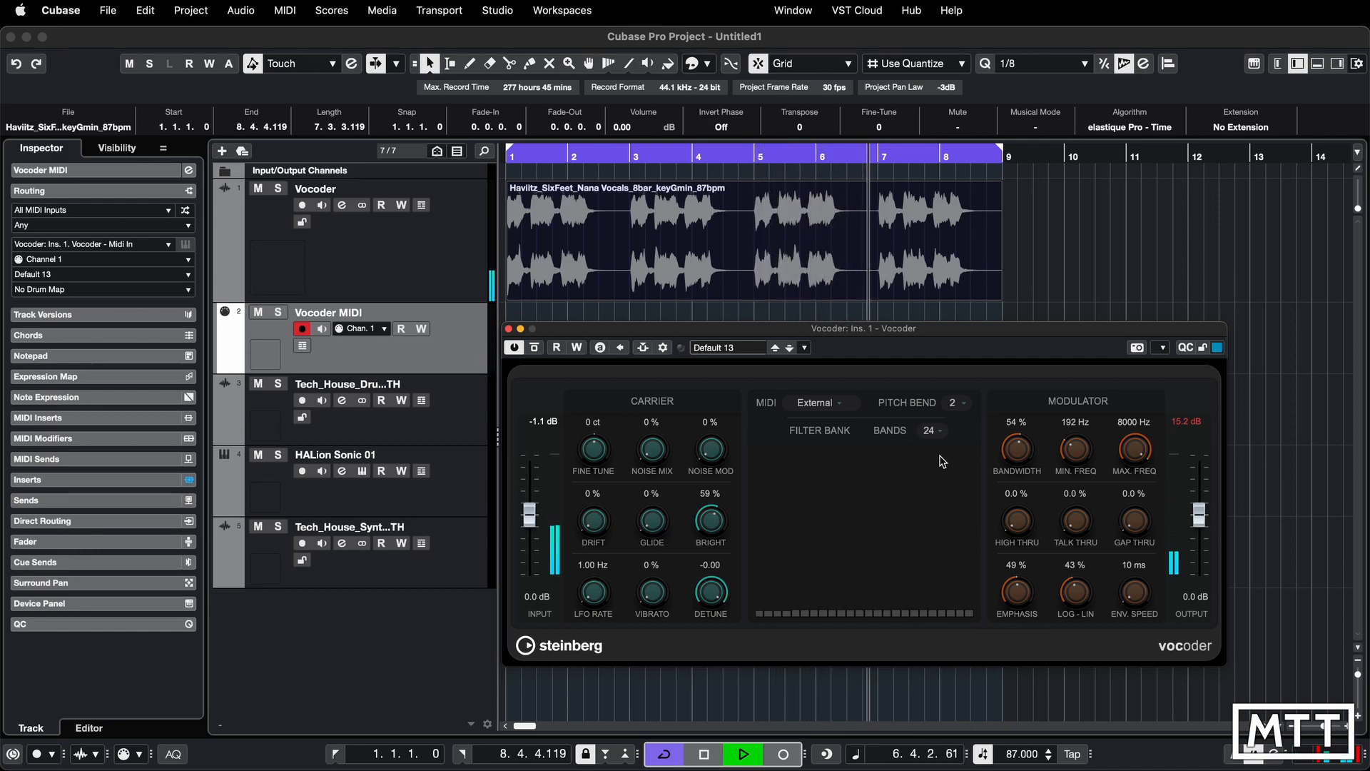
Set the filter bank to 13 bands, audition it during playback, and stop the transport.
{"action": "left_click", "coordinate": [931, 430]}
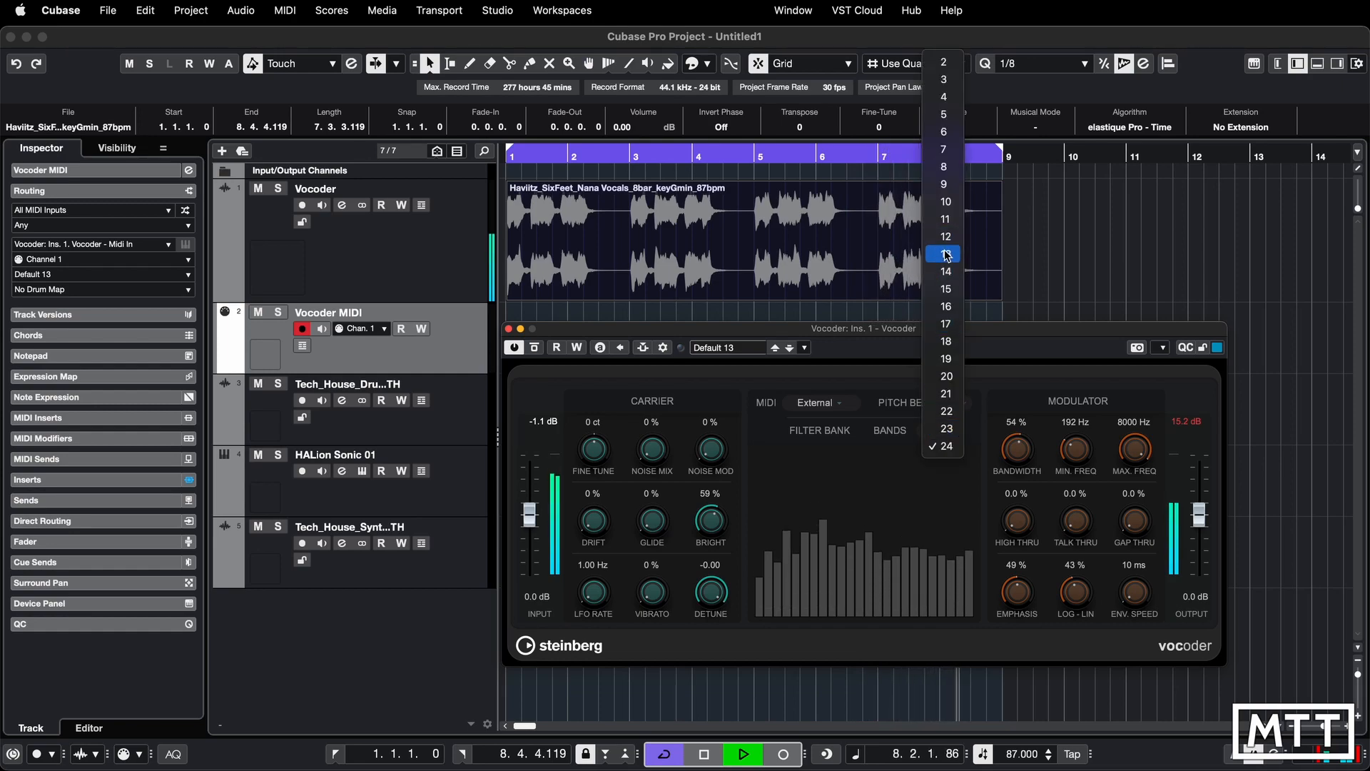
{"action": "left_click", "coordinate": [945, 254]}
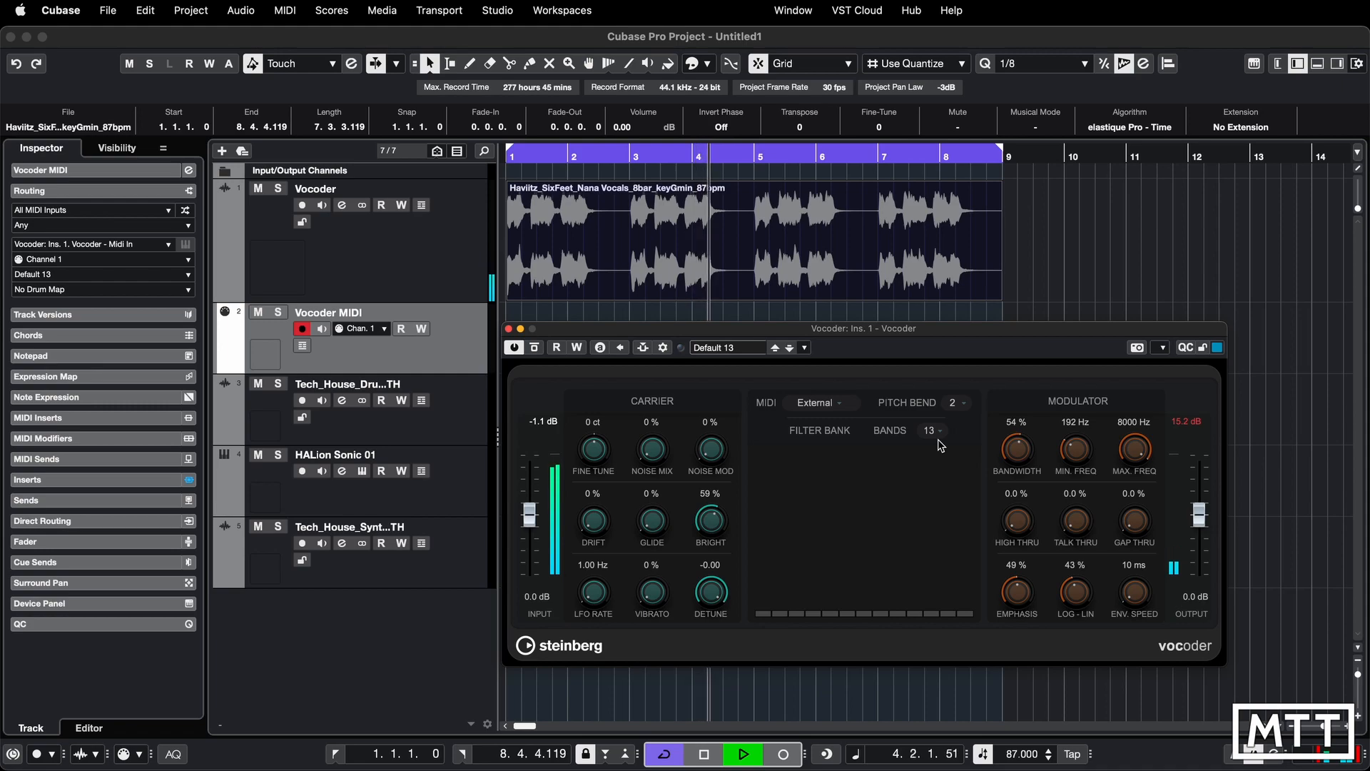
{"action": "key", "text": "space"}
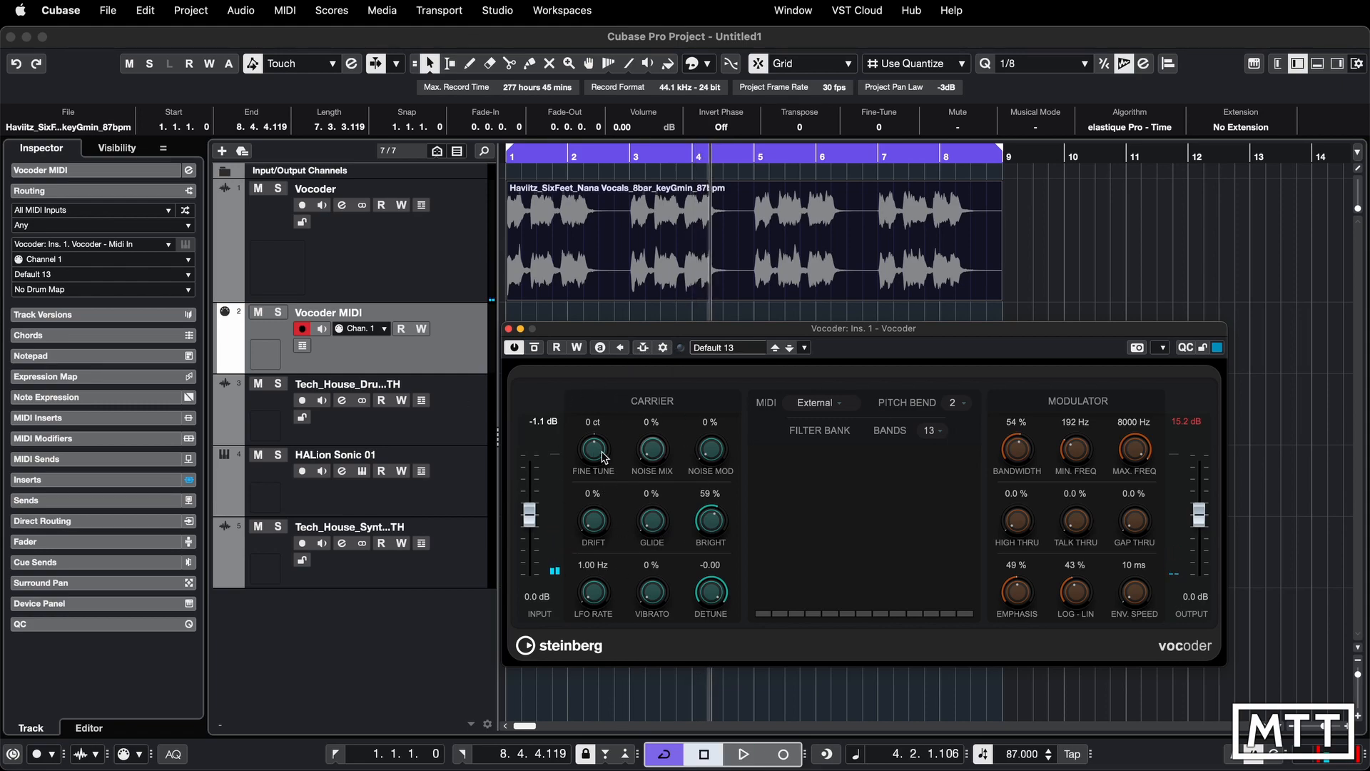
Move the Vocoder window aside, select the HALion Sonic 01 track, and show its basic track settings with the volume control.
{"action": "left_click_drag", "start_coordinate": [592, 334], "coordinate": [794, 330]}
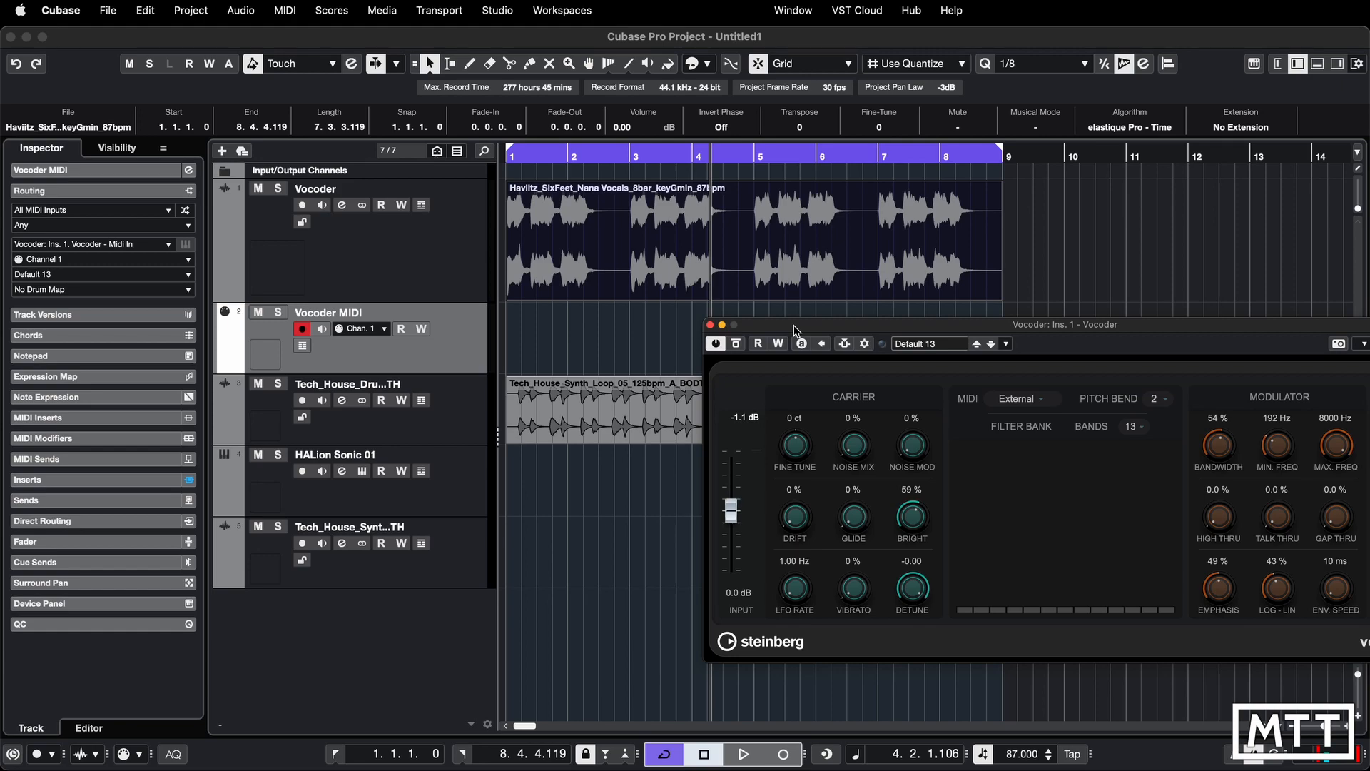
{"action": "left_click_drag", "start_coordinate": [796, 329], "coordinate": [796, 331]}
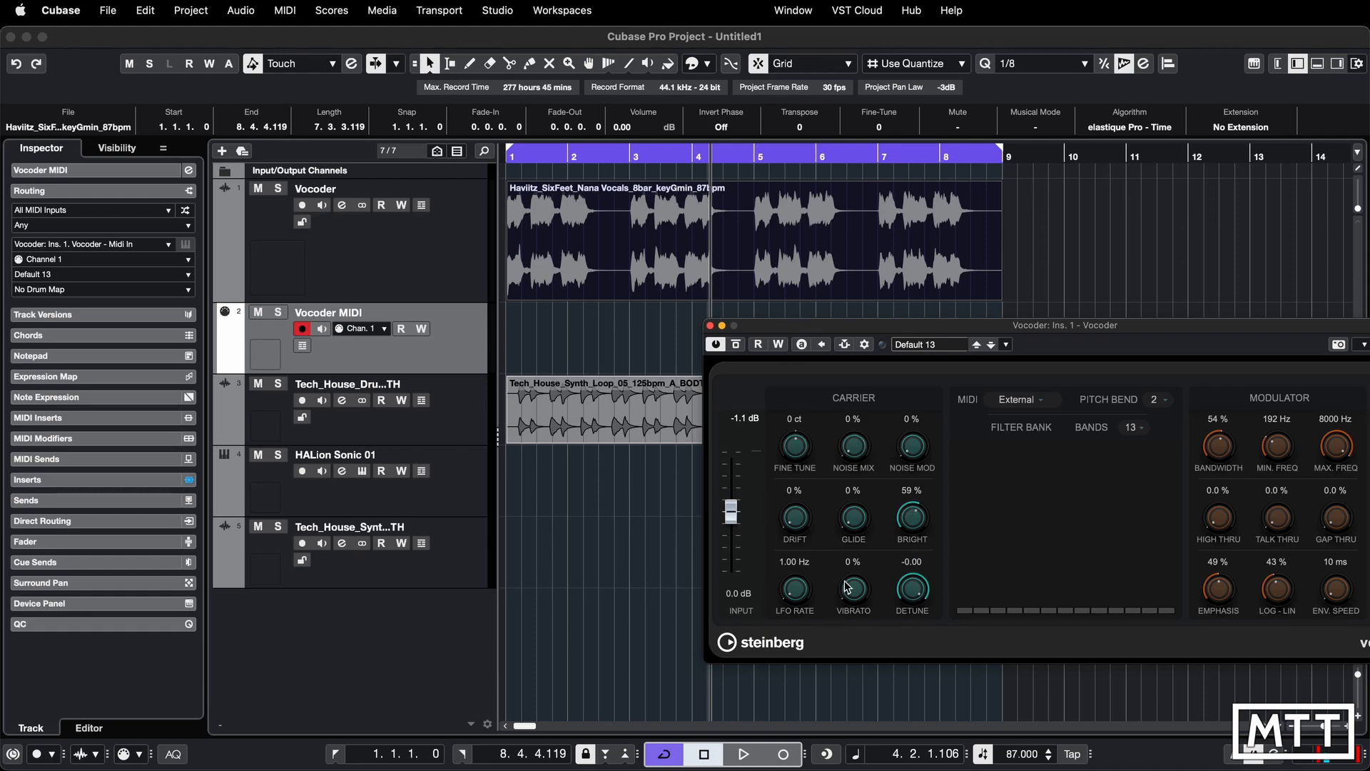
{"action": "left_click", "coordinate": [474, 495]}
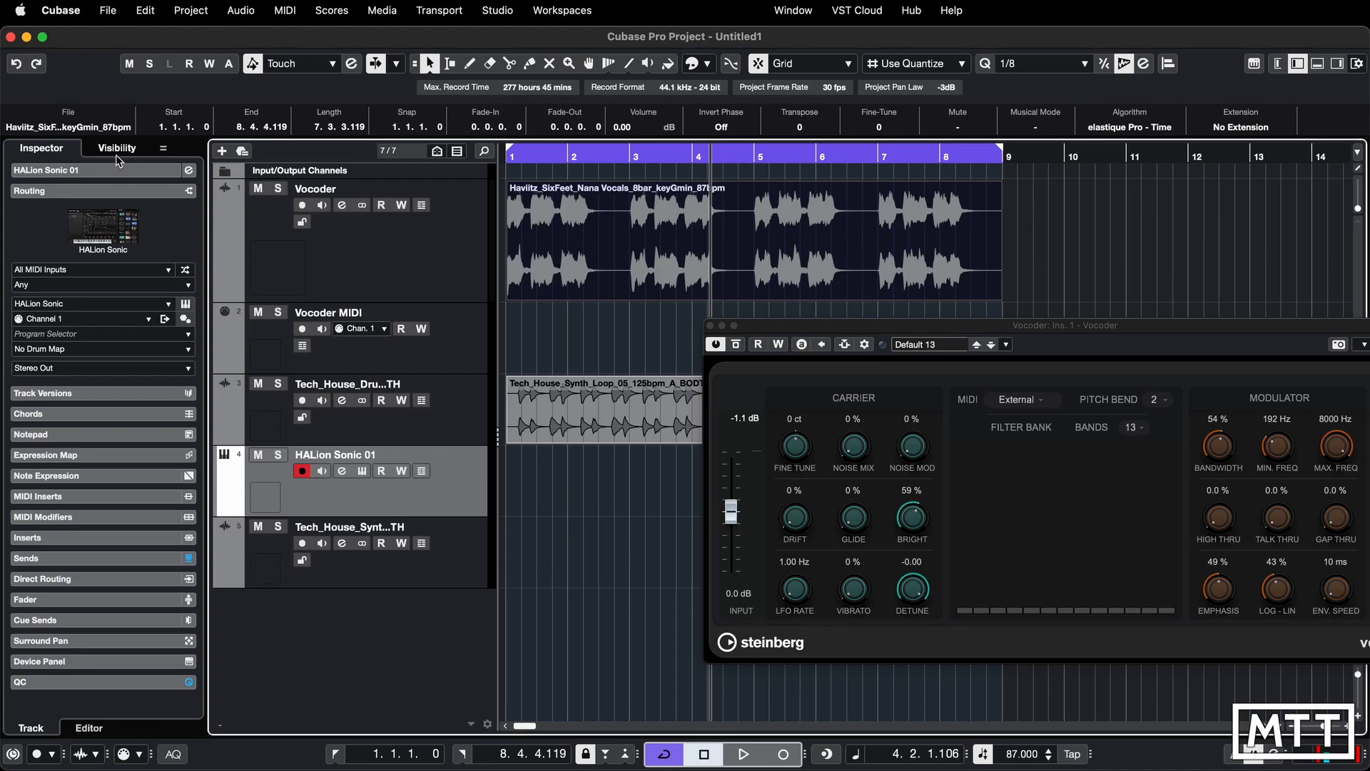
{"action": "left_click", "coordinate": [80, 172]}
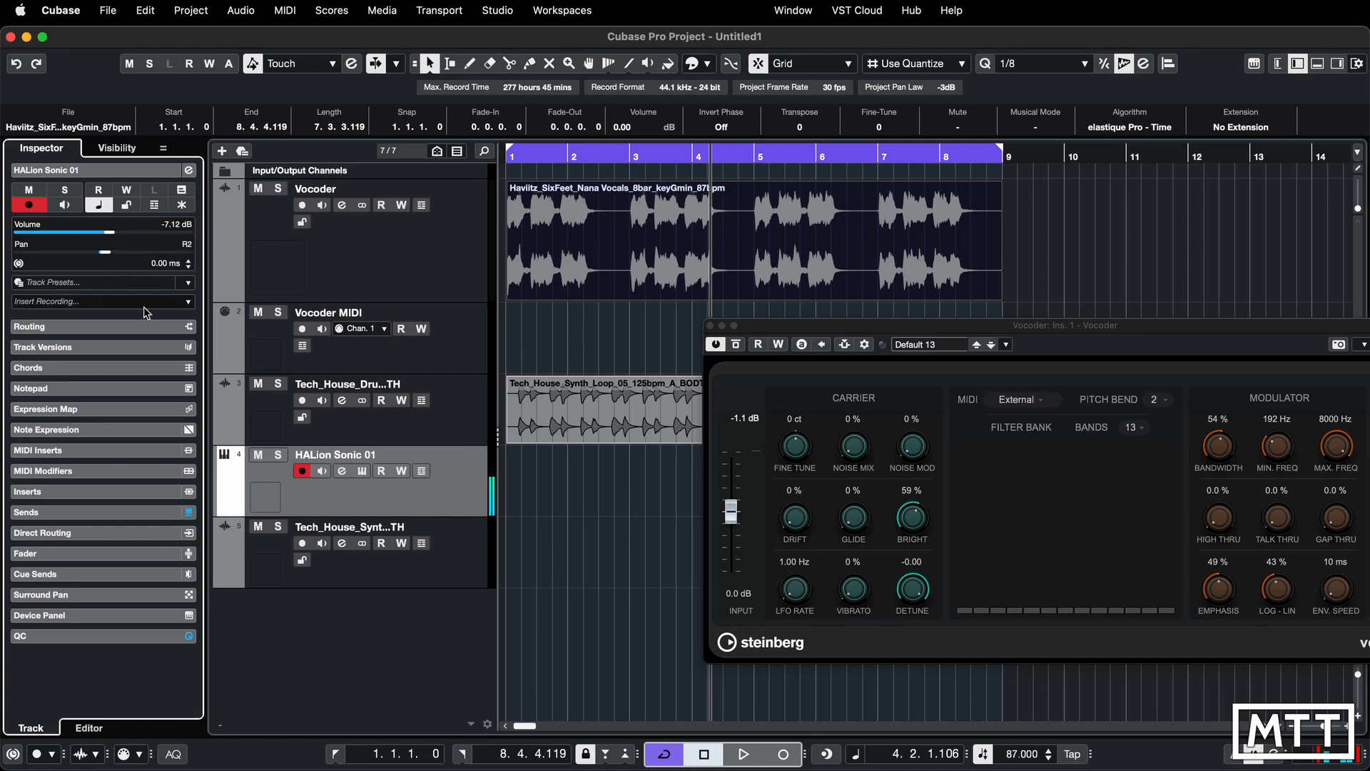
Move the Vocoder window back into full view and check its side-chain input routing.
{"action": "left_click_drag", "start_coordinate": [814, 330], "coordinate": [623, 330]}
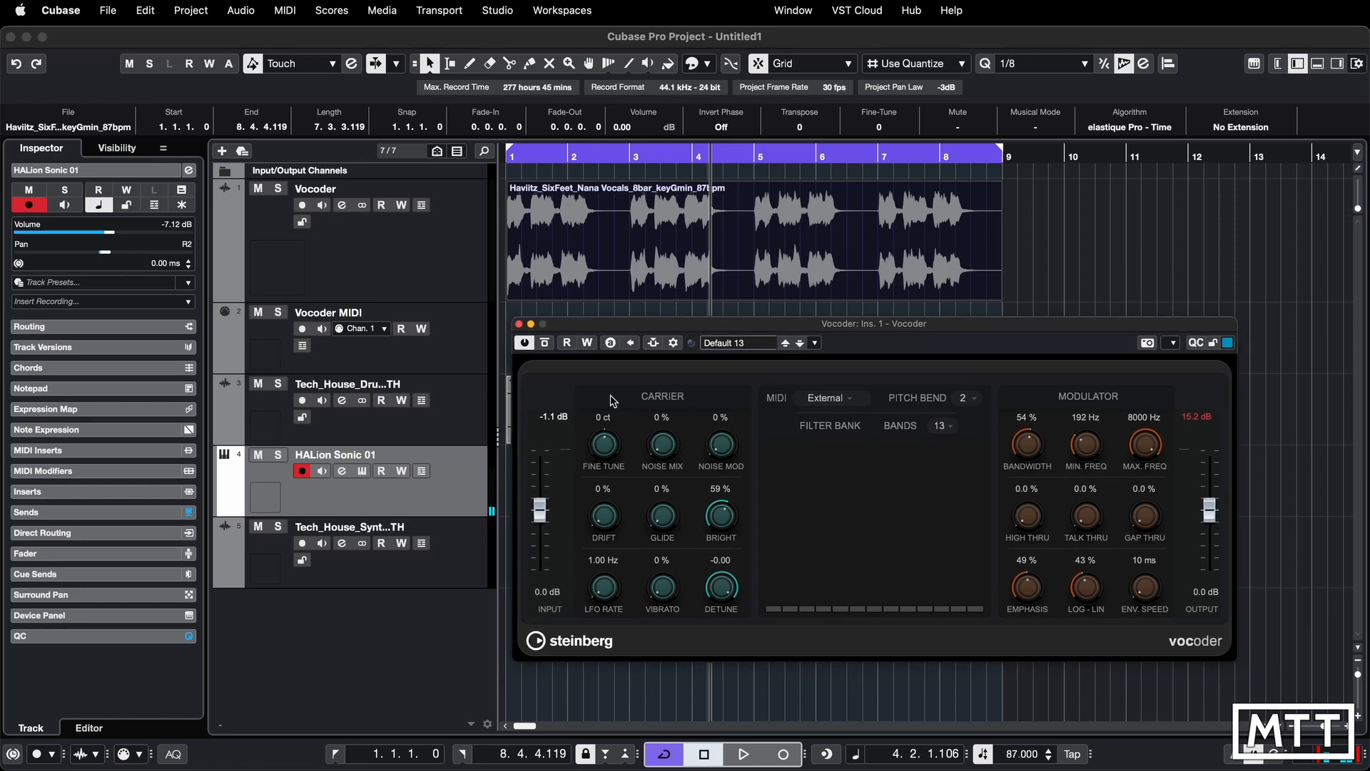
{"action": "left_click", "coordinate": [673, 346]}
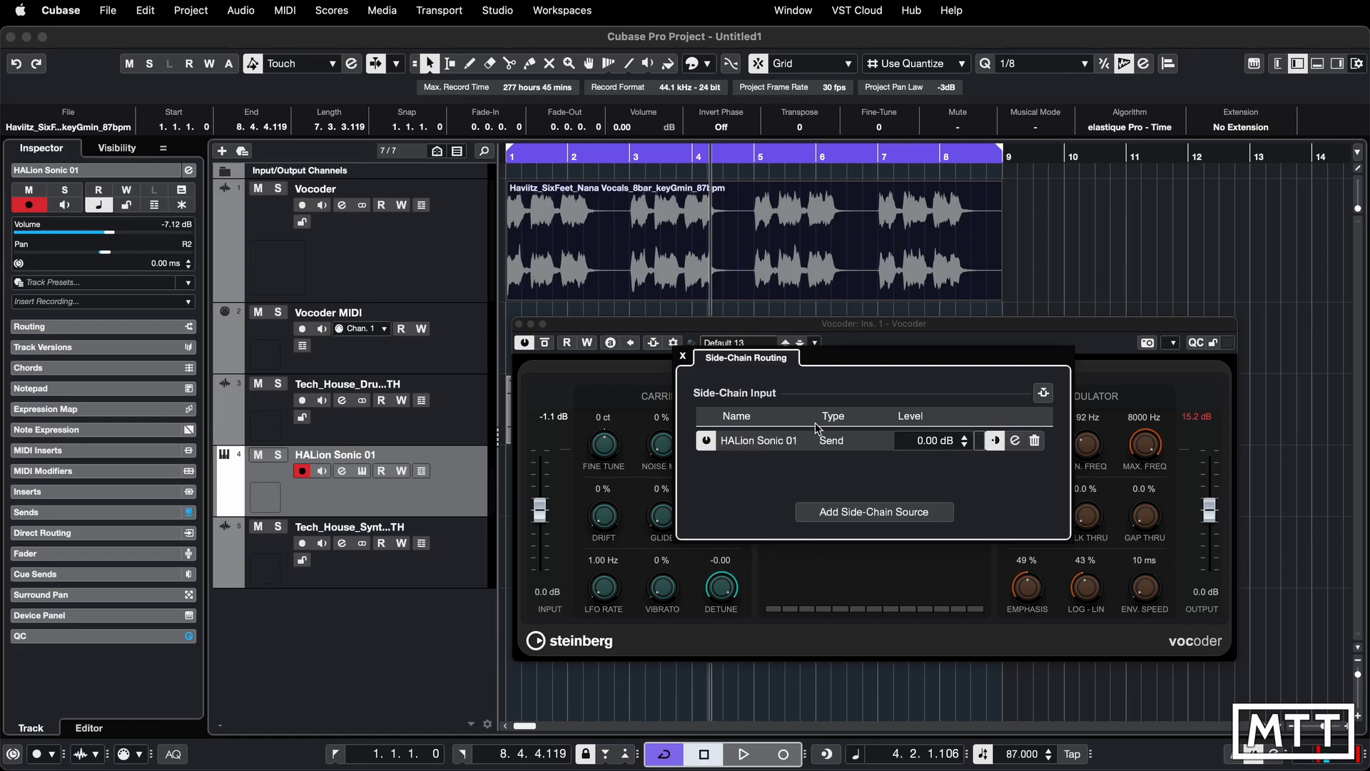
{"action": "left_click", "coordinate": [686, 335]}
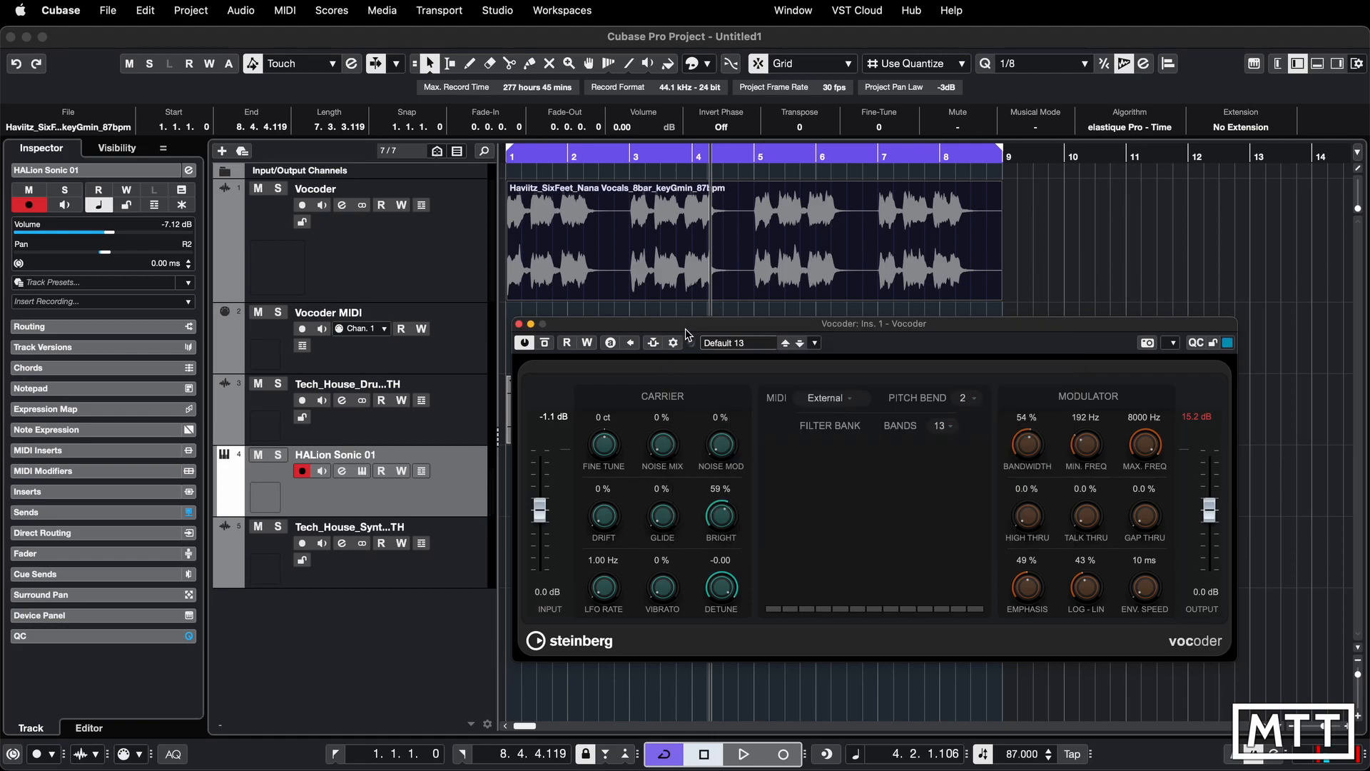
With the Vocoder's side-chain activated, lower the HALion Sonic 01 volume to -oo dB and play from the project start.
{"action": "key", "text": "comma"}
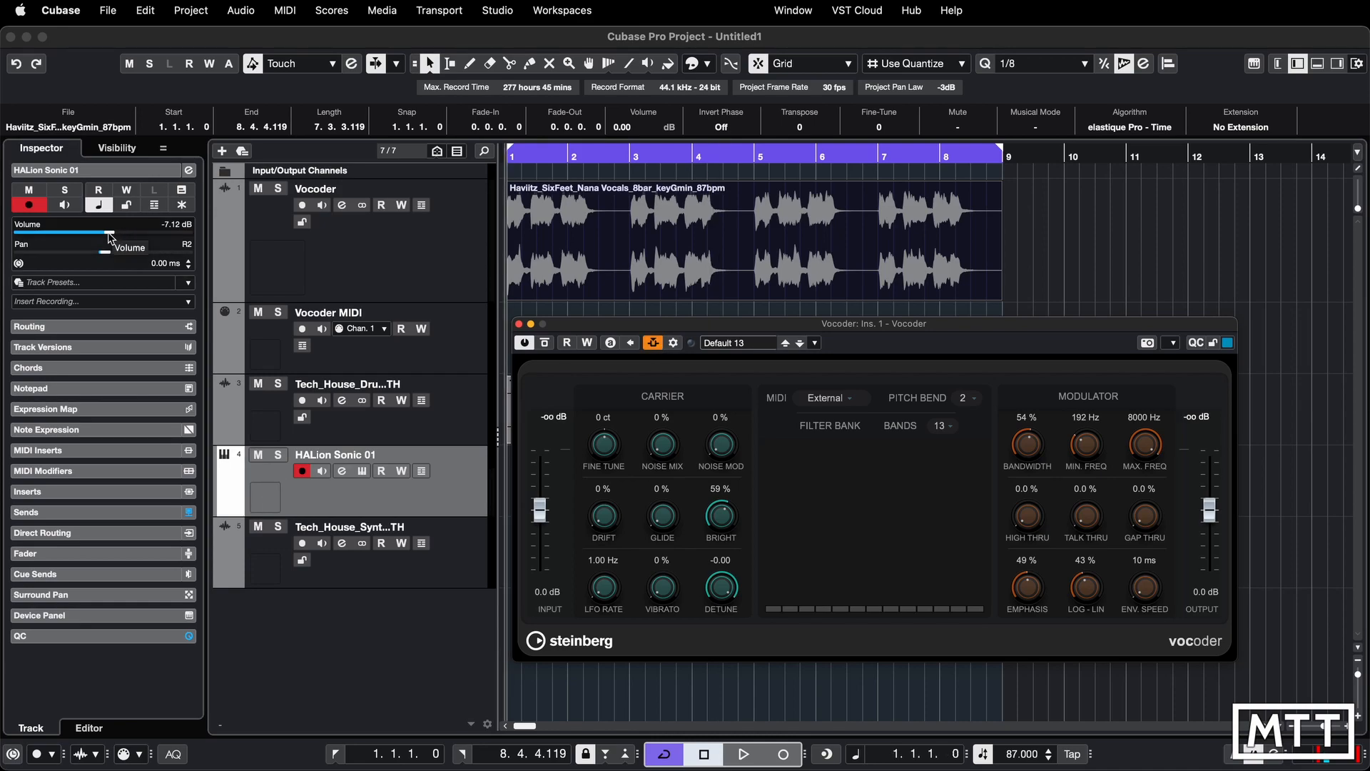
{"action": "left_click_drag", "start_coordinate": [114, 238], "coordinate": [2, 236]}
{"action": "key", "text": "space"}
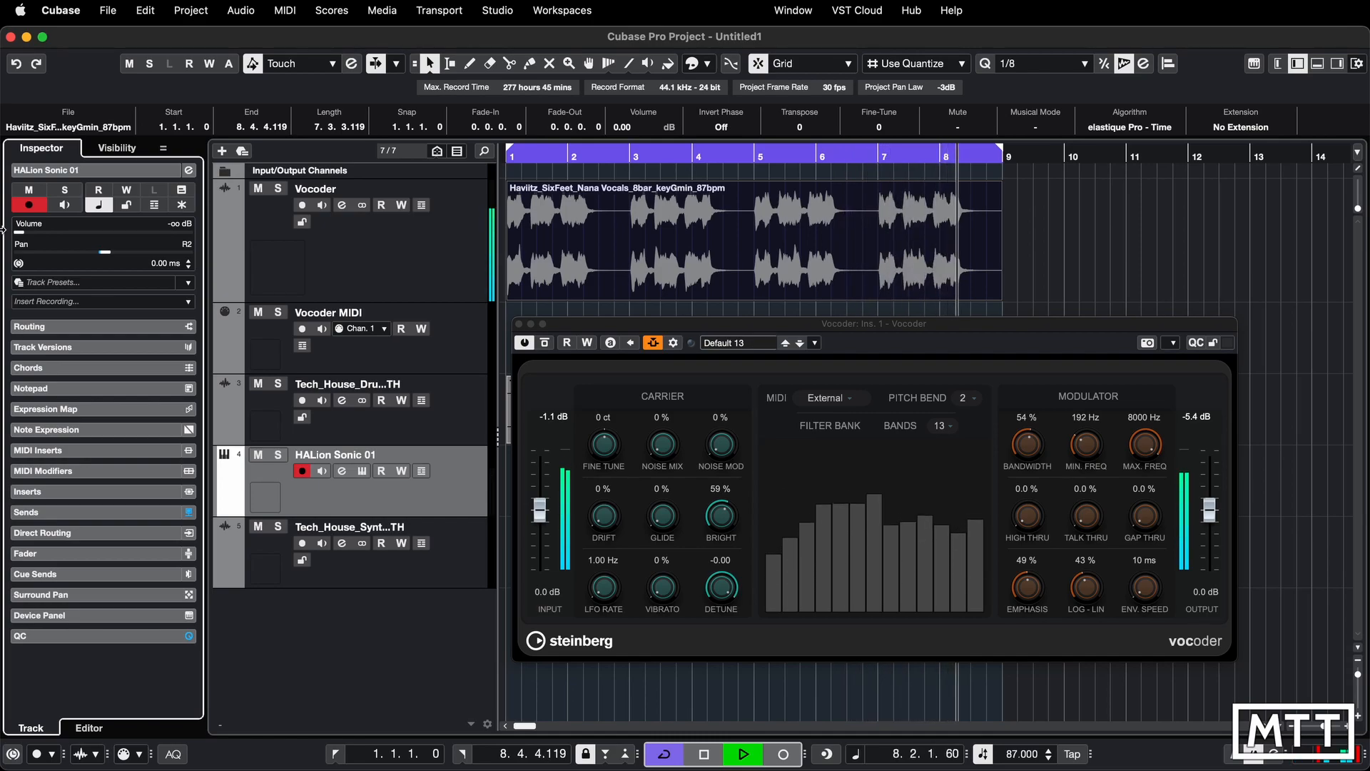
Set the filter bank to 24 bands while auditioning the side-chained Vocoder, and stop playback.
{"action": "left_click", "coordinate": [940, 425]}
{"action": "left_click", "coordinate": [956, 632]}
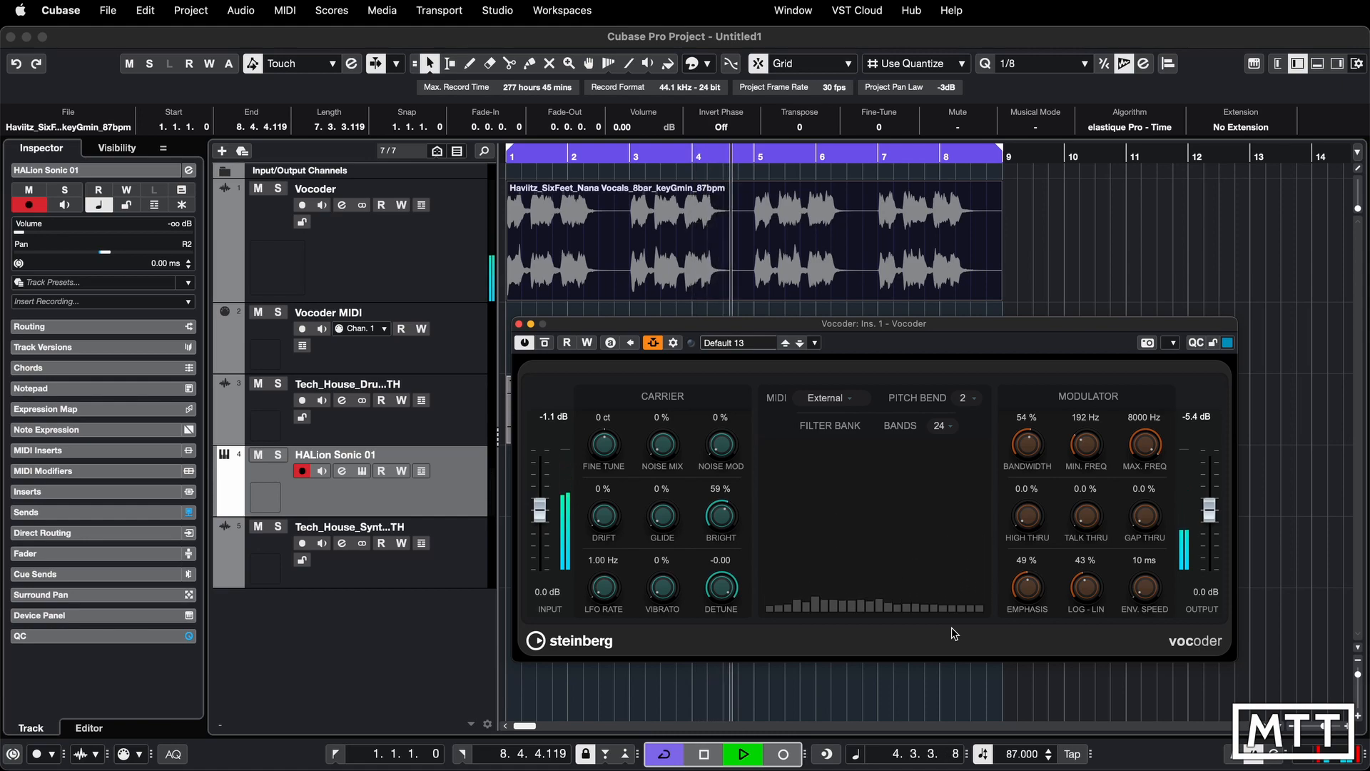
{"action": "key", "text": "space"}
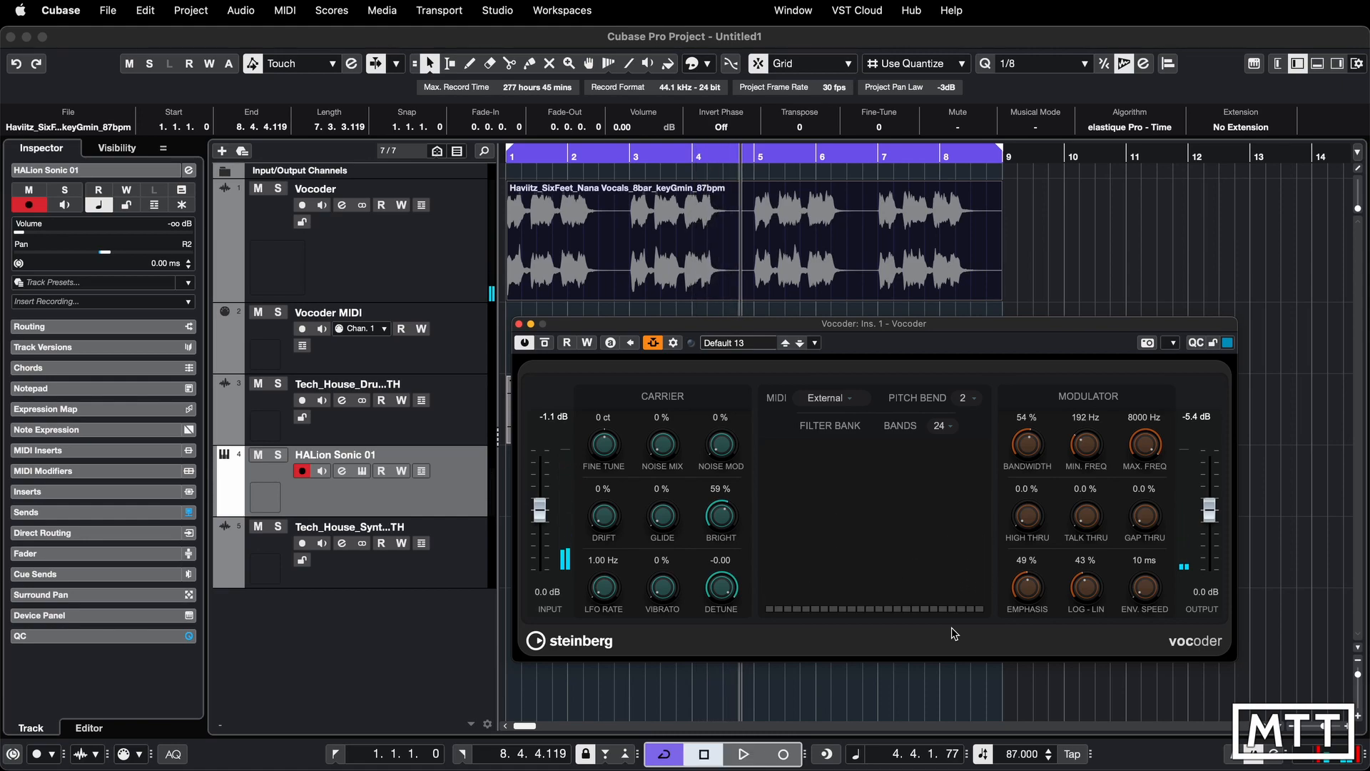